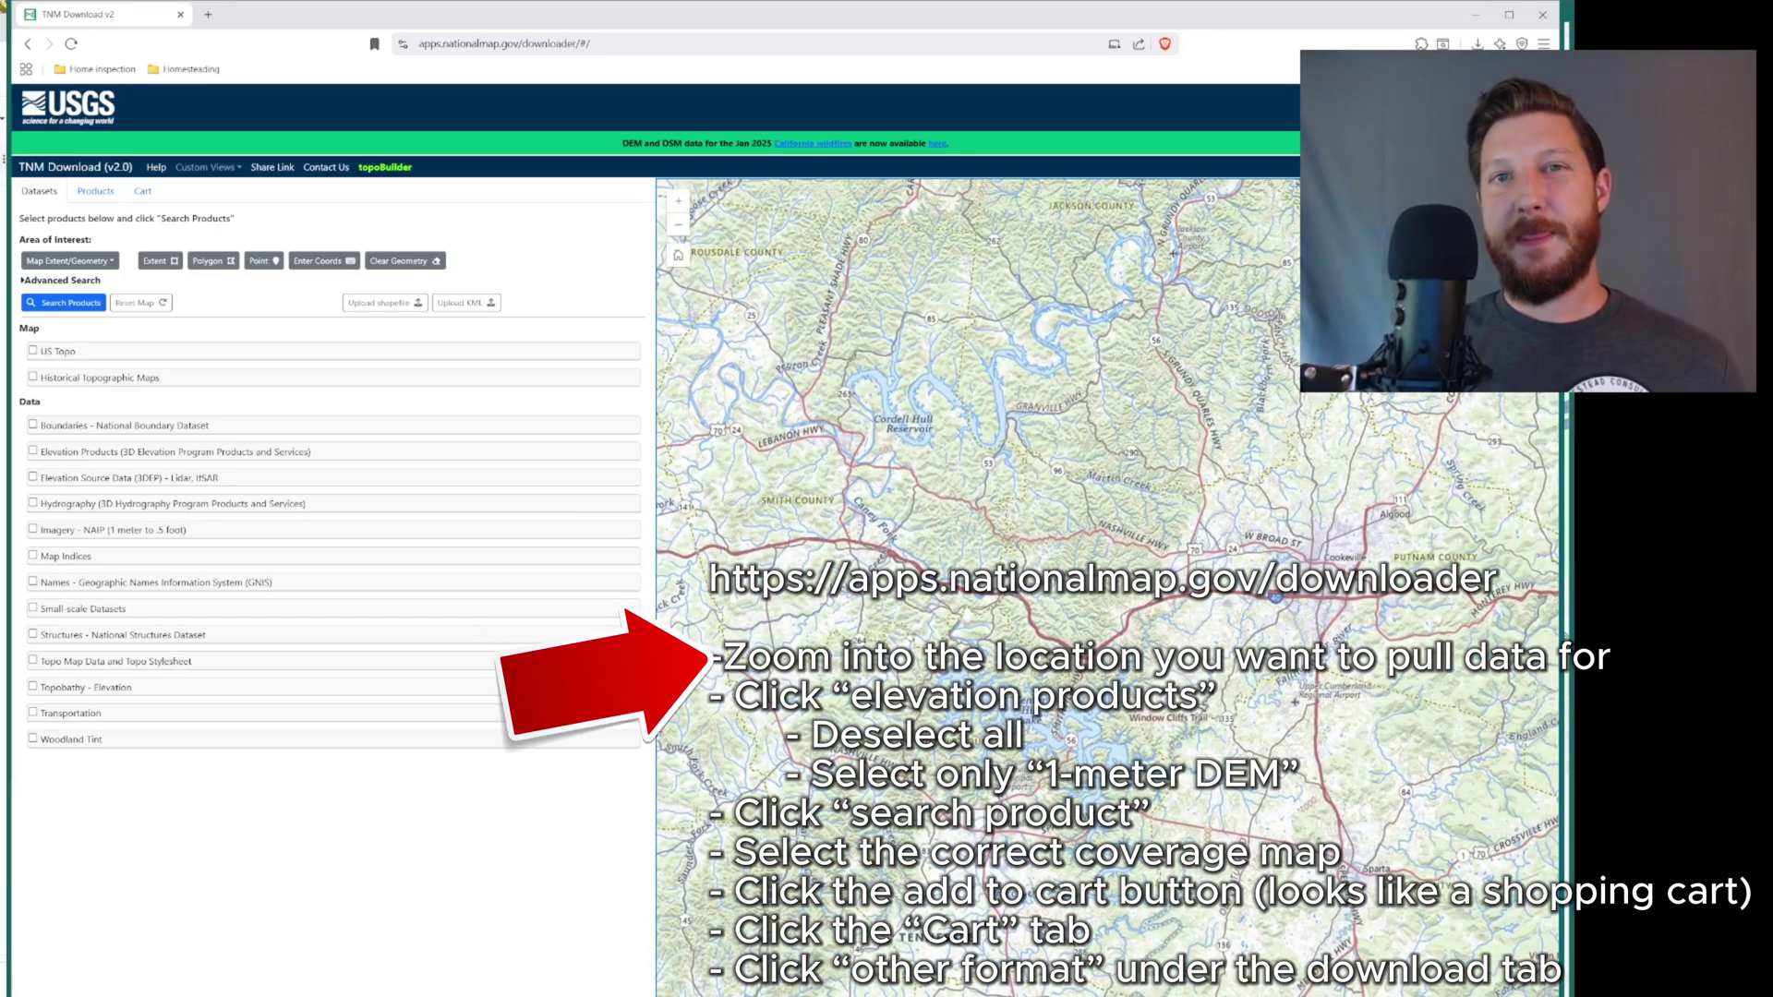
- Zoom and pan the TNM Download map to centre on Wolf Creek and Taylor Ln beside the Caney Fork
scroll(1061, 693, up, 5)
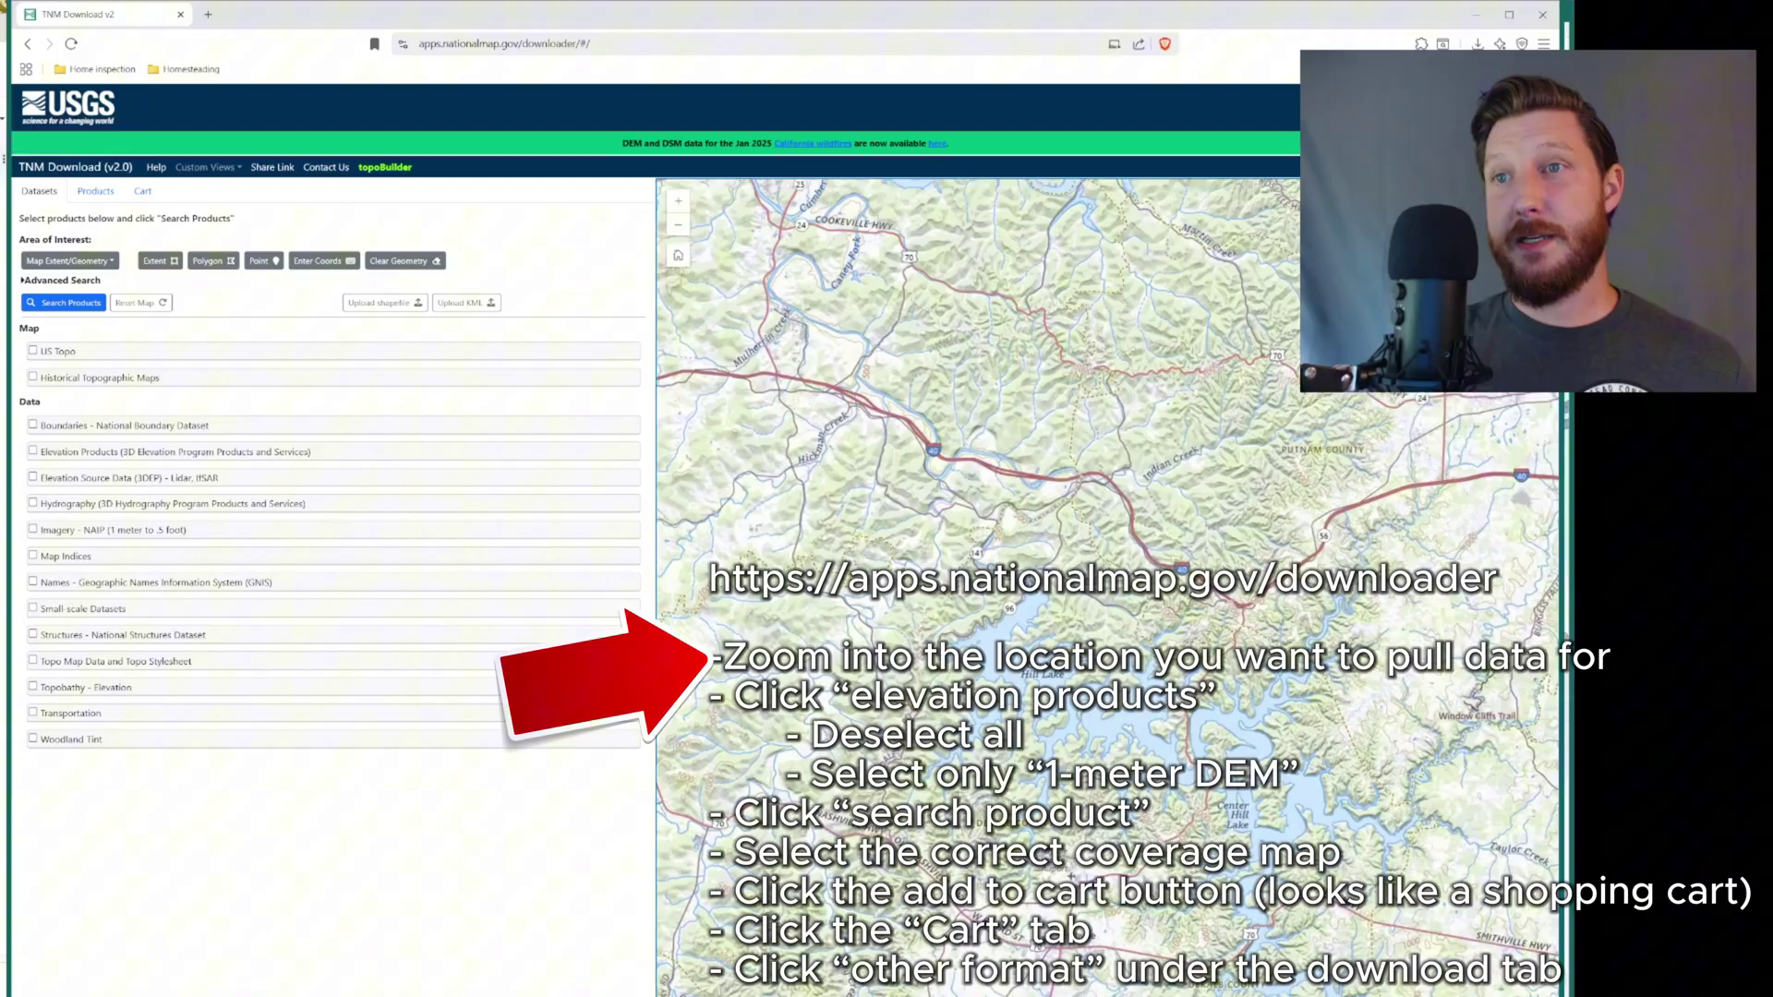
drag(1062, 461, 969, 450)
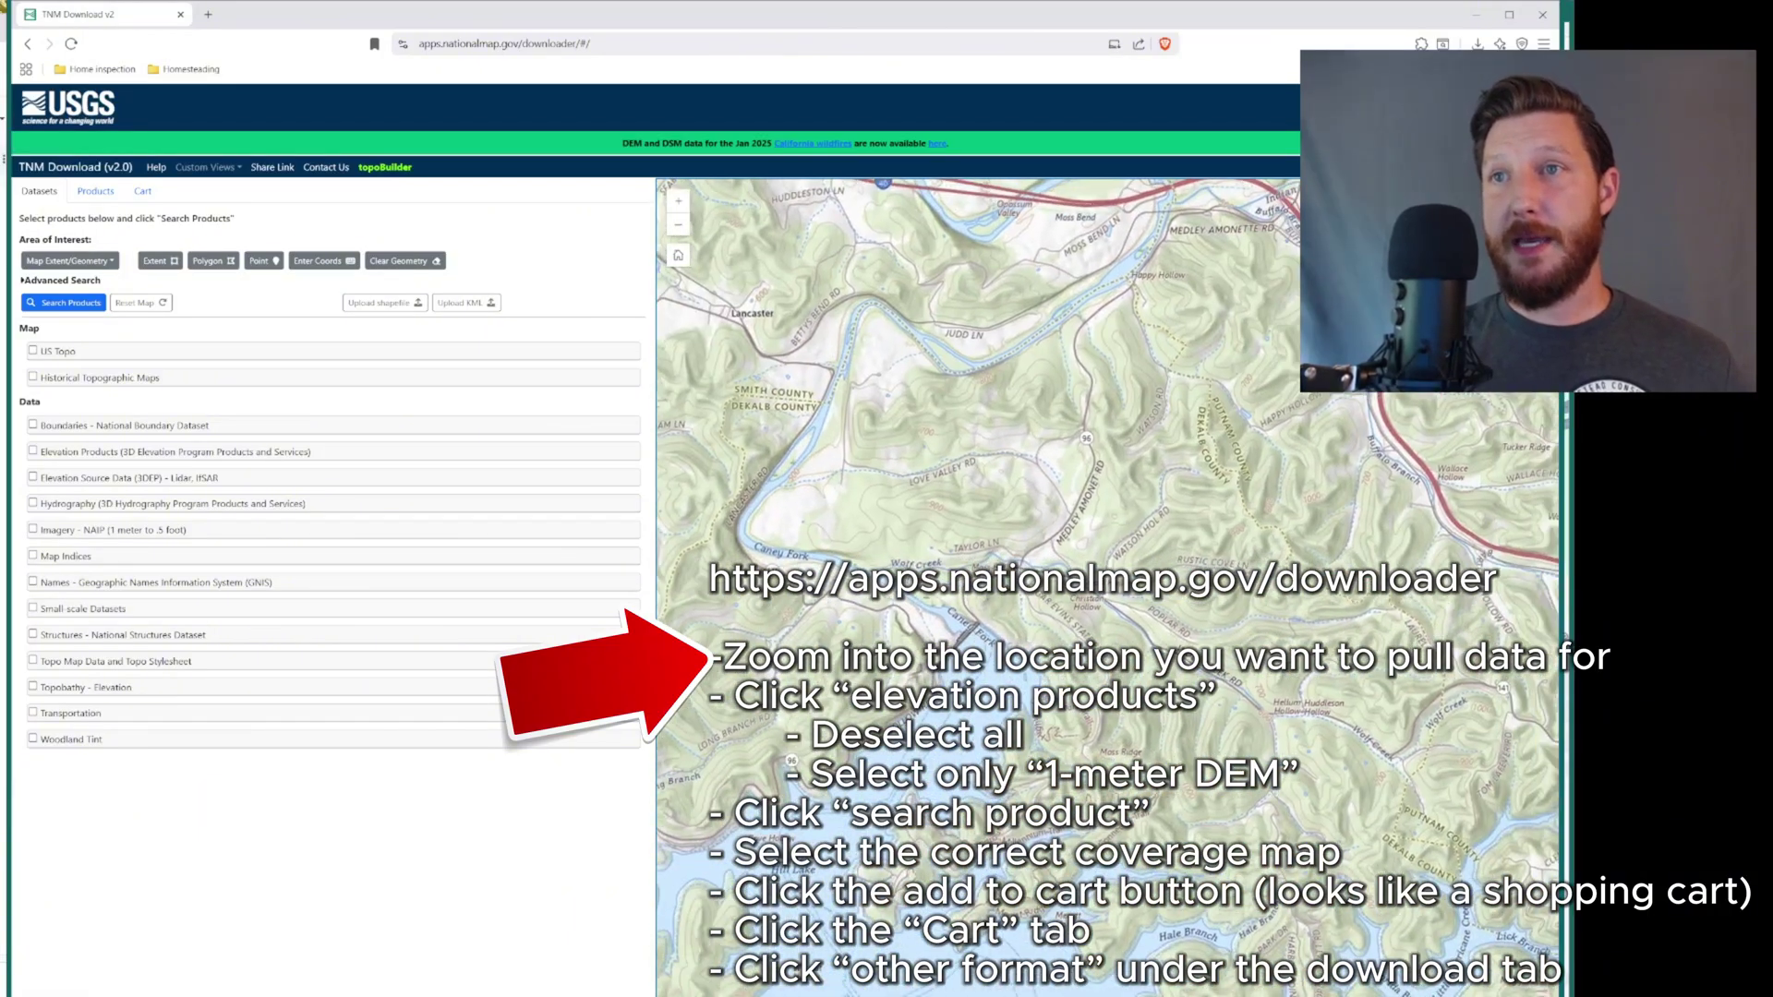
scroll(1039, 627, up, 4)
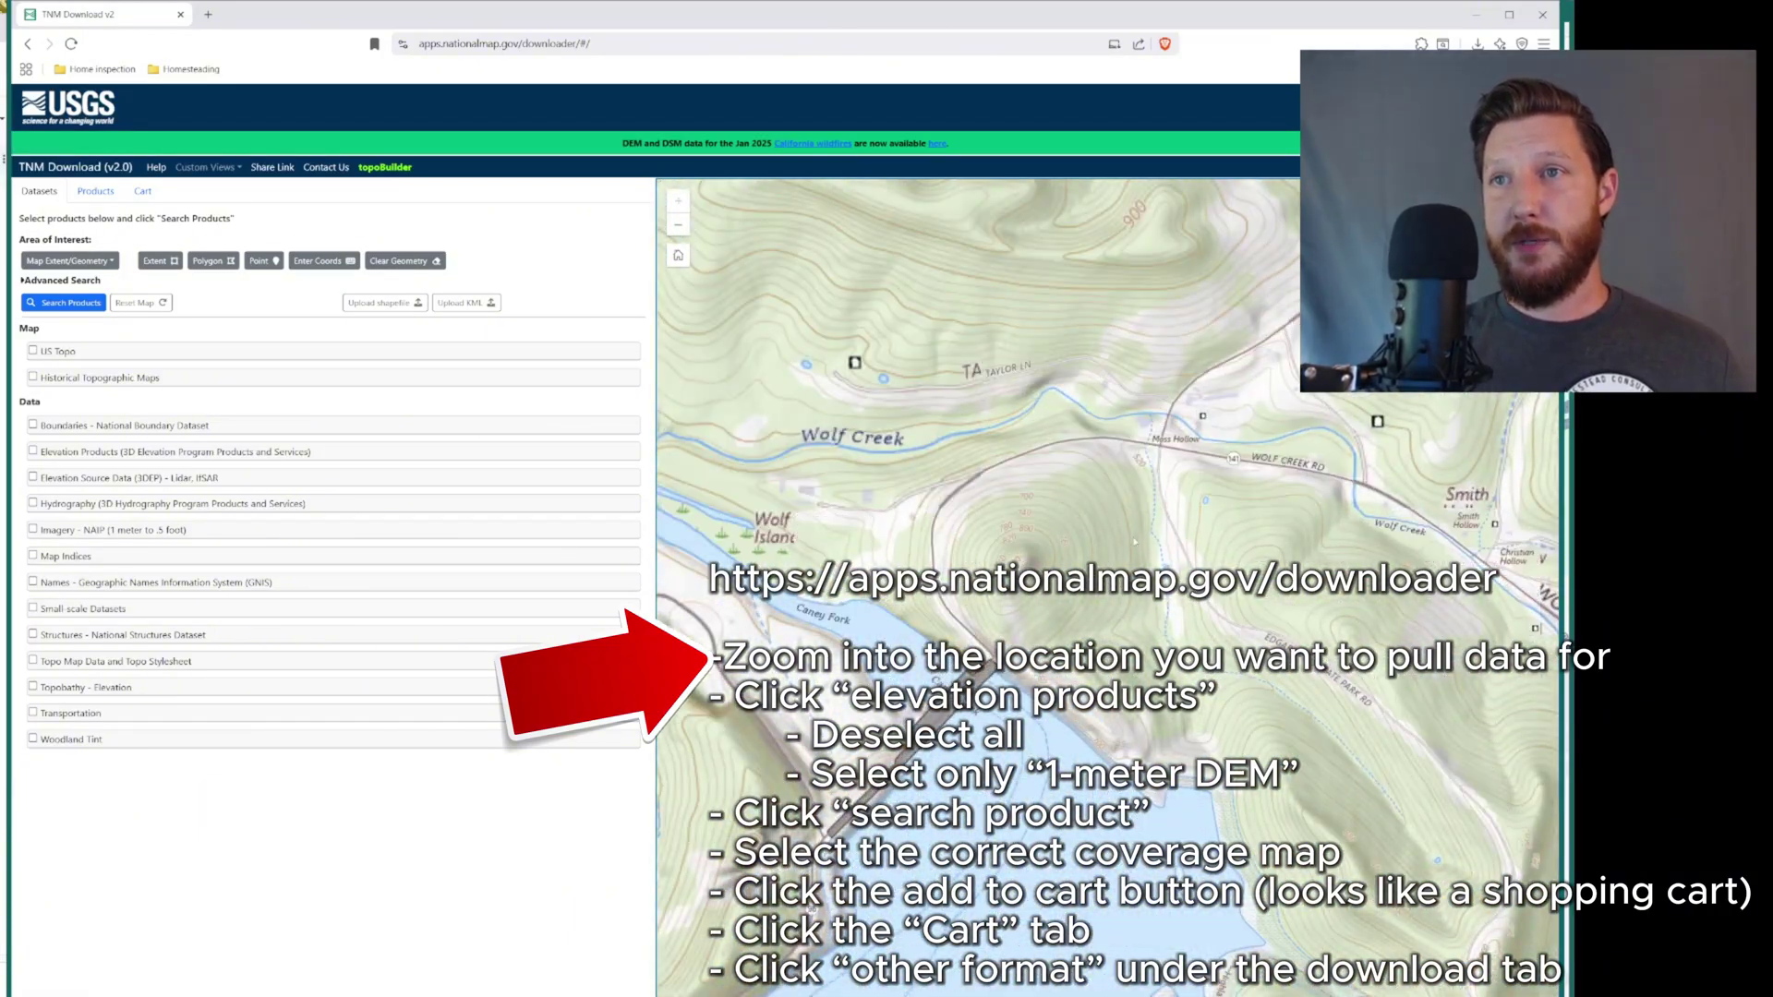
drag(1039, 627, 1131, 651)
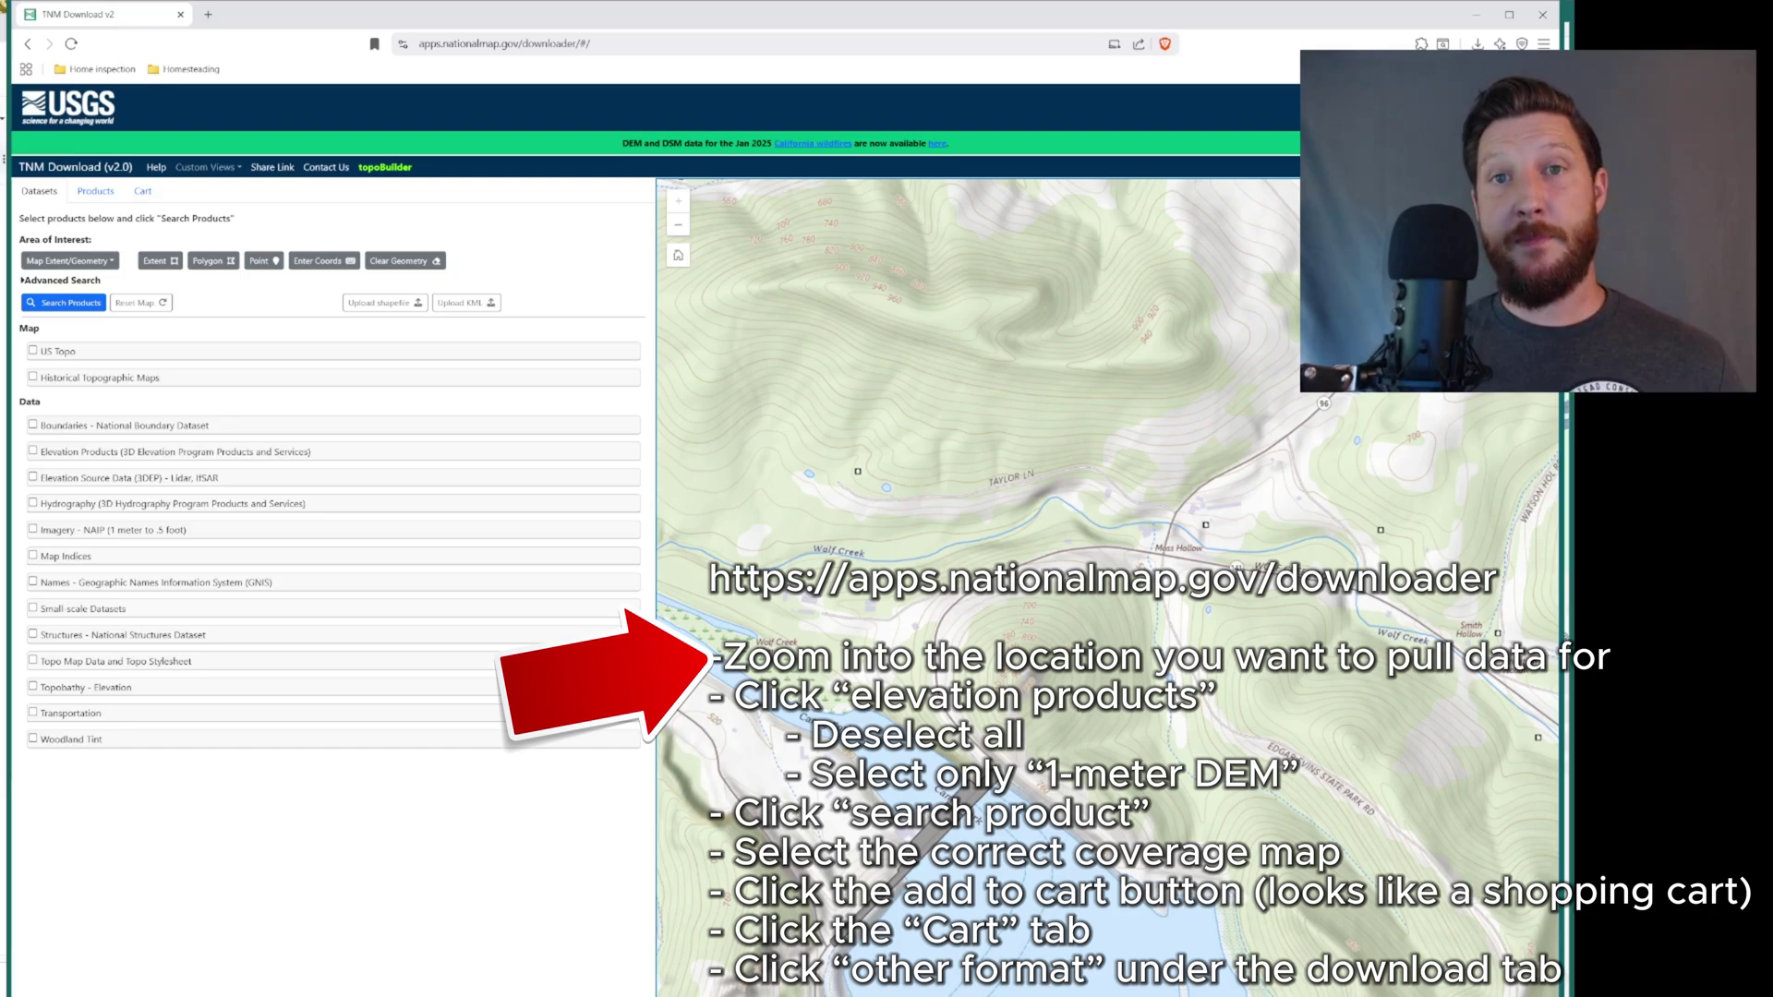
mouse_move(1236, 566)
mouse_down()
mouse_move(1231, 588)
mouse_move(1250, 547)
mouse_up()
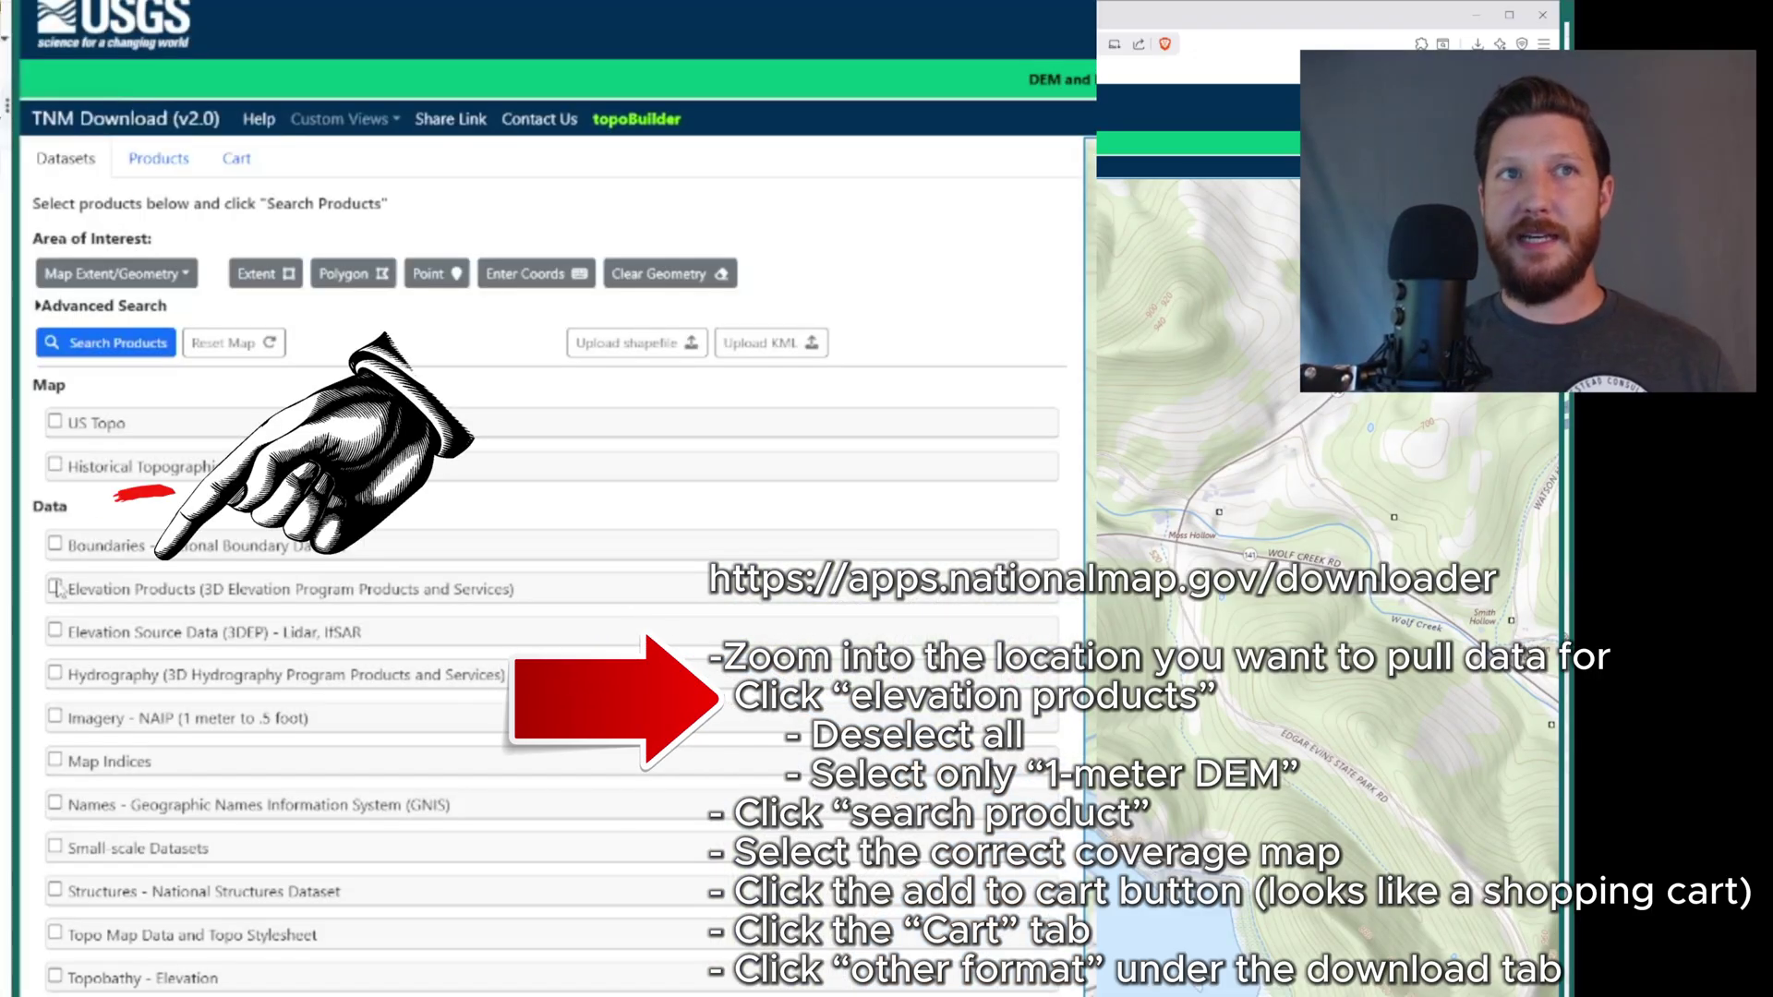
- Tick Elevation Products, leave 1 arc-second DEM Current unticked, and select only 1-meter DEM
click(33, 452)
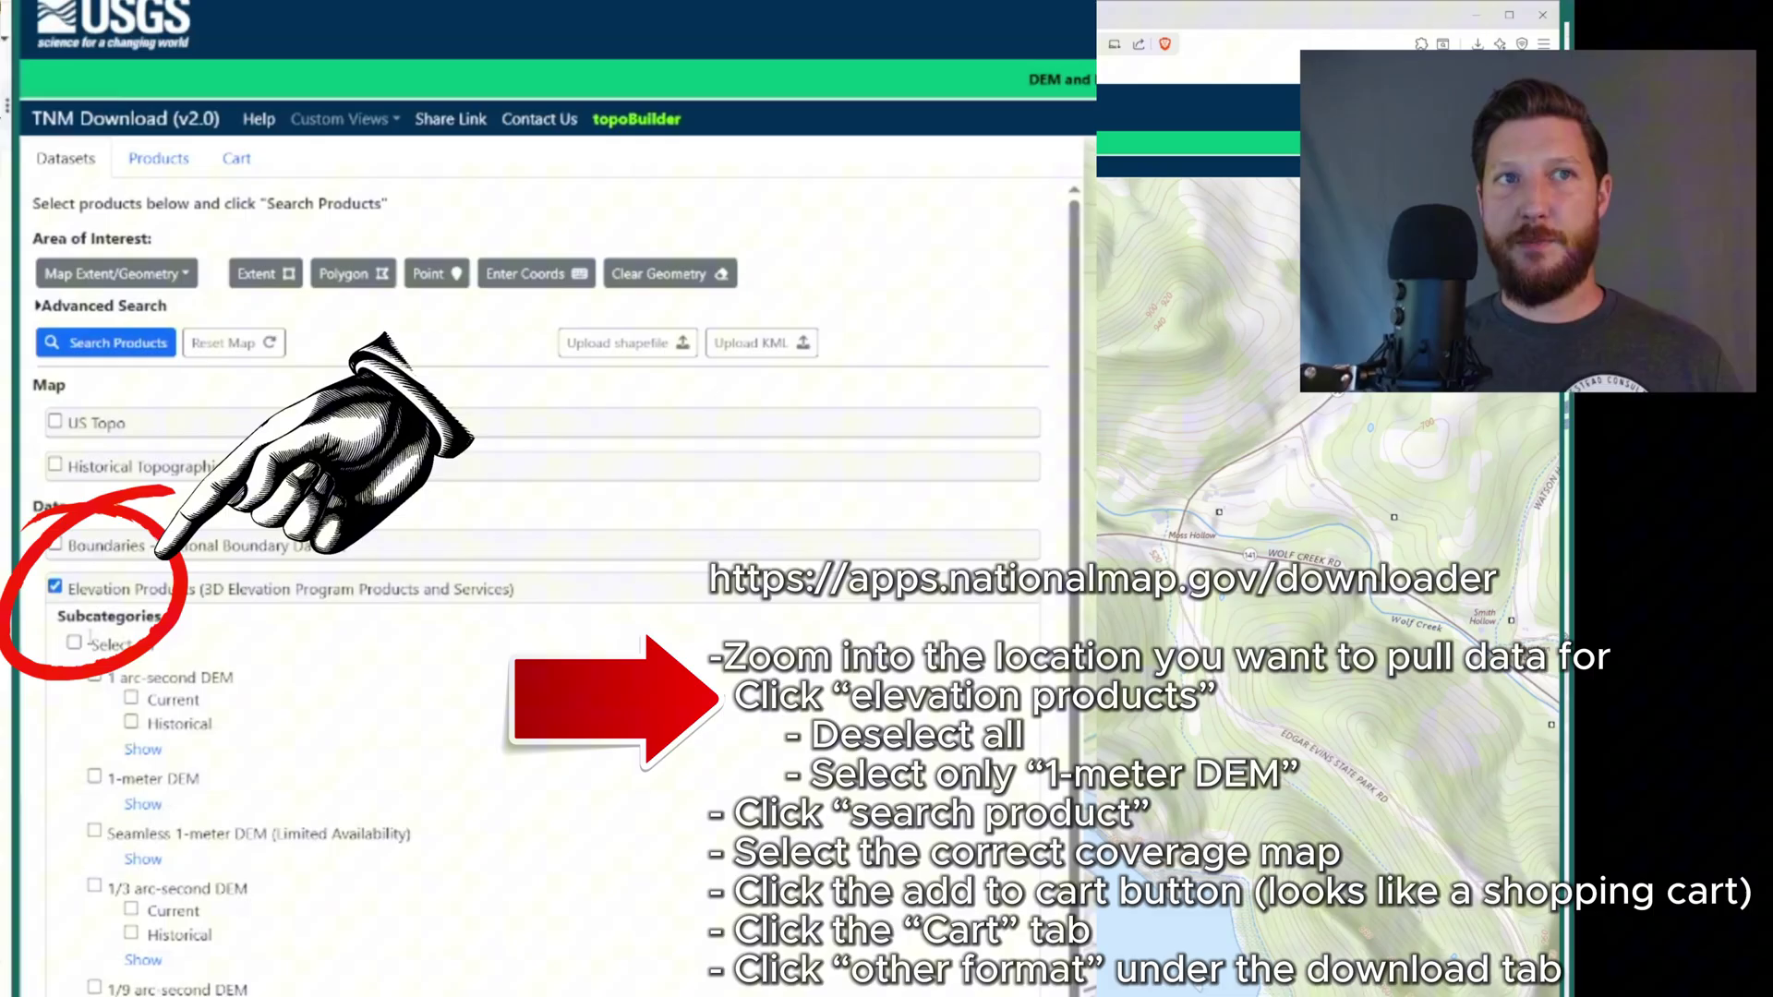
click(132, 699)
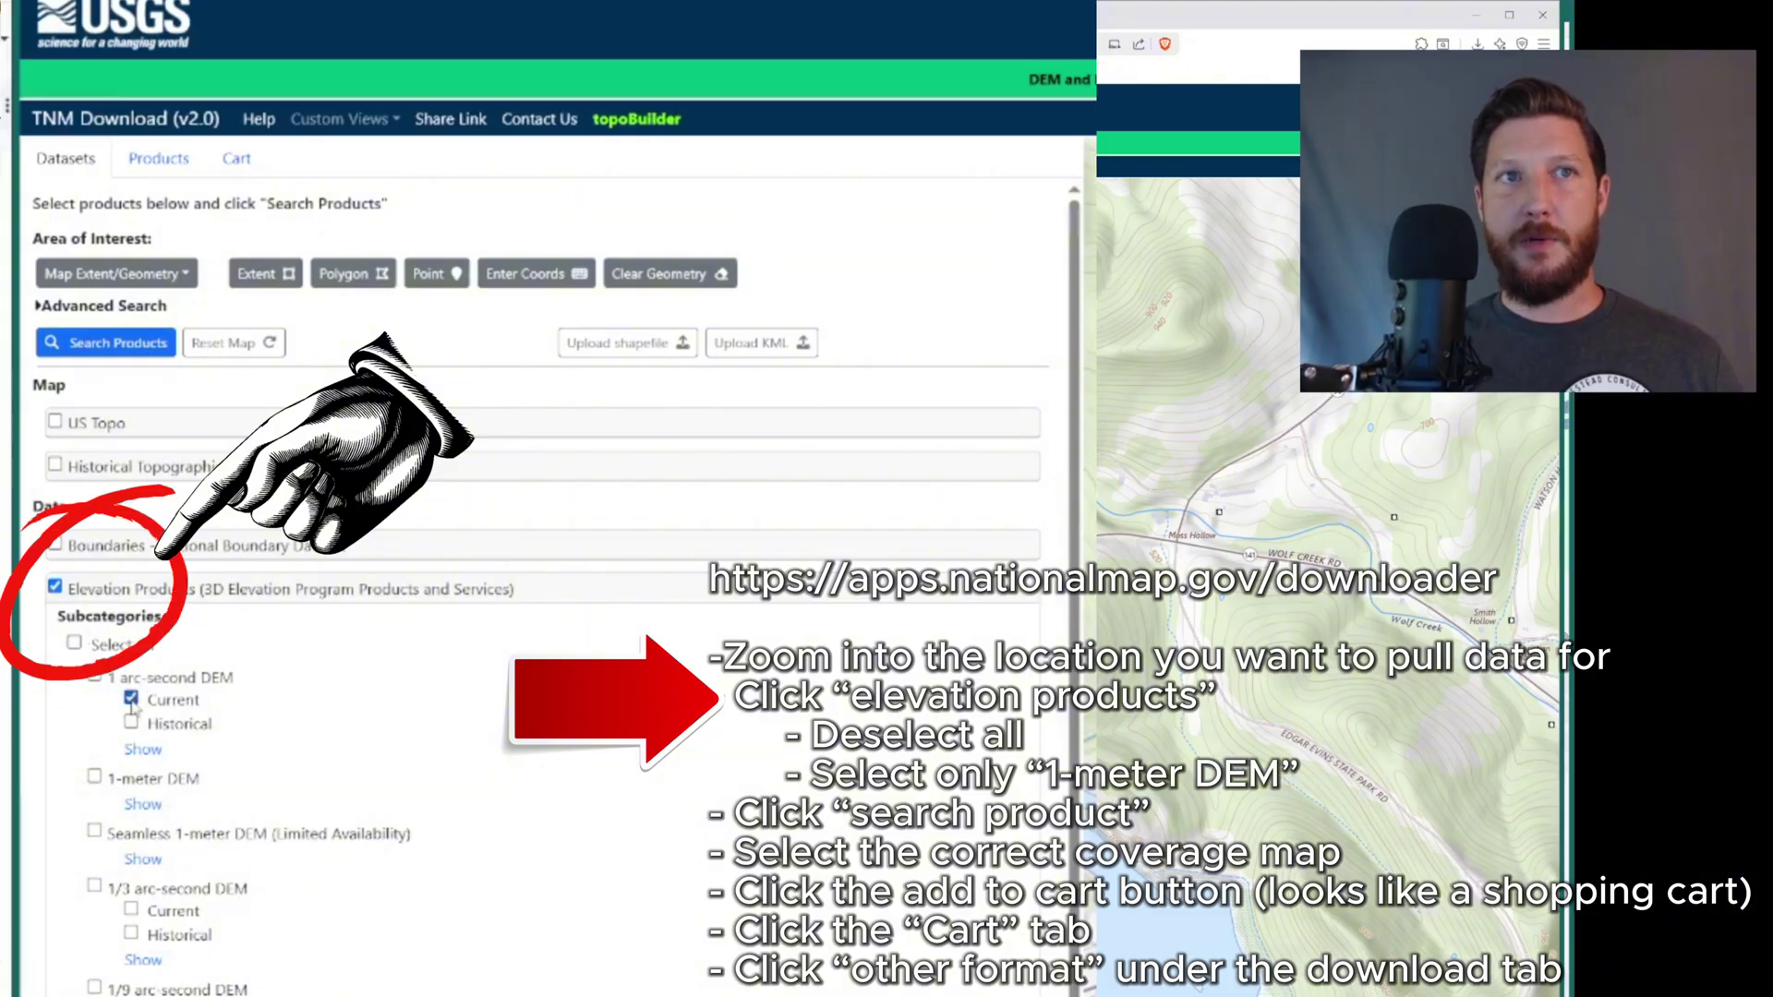
click(131, 699)
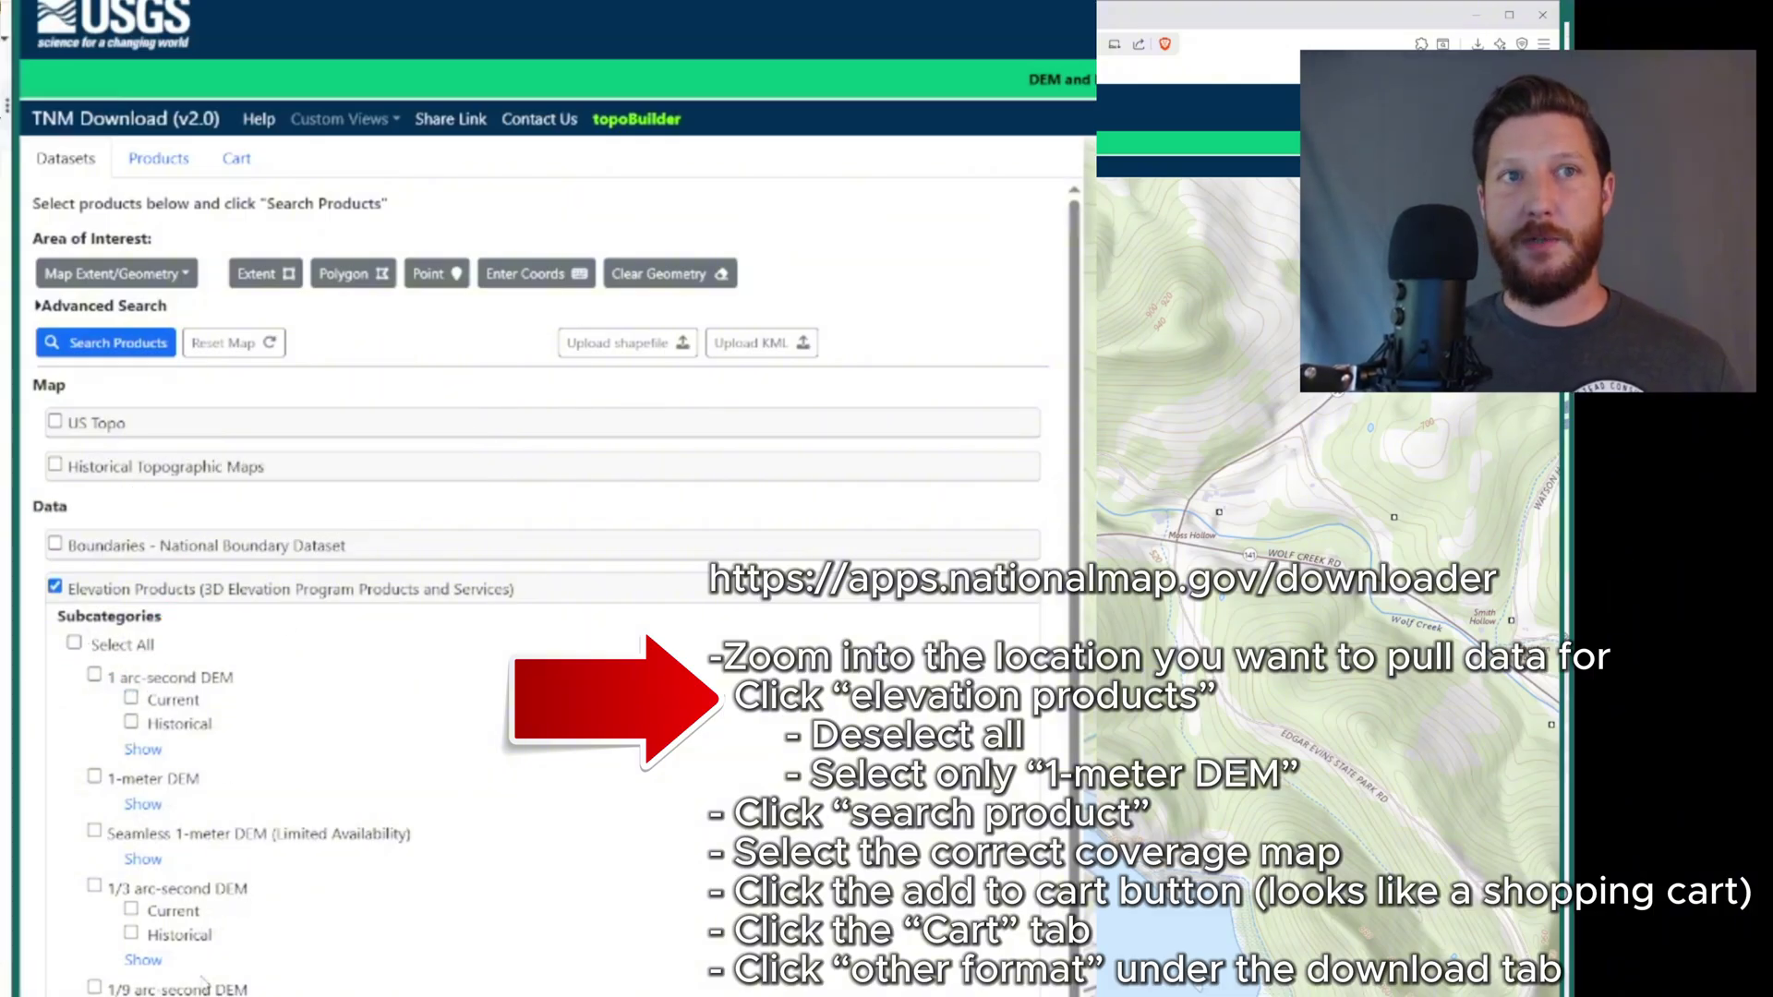
click(94, 776)
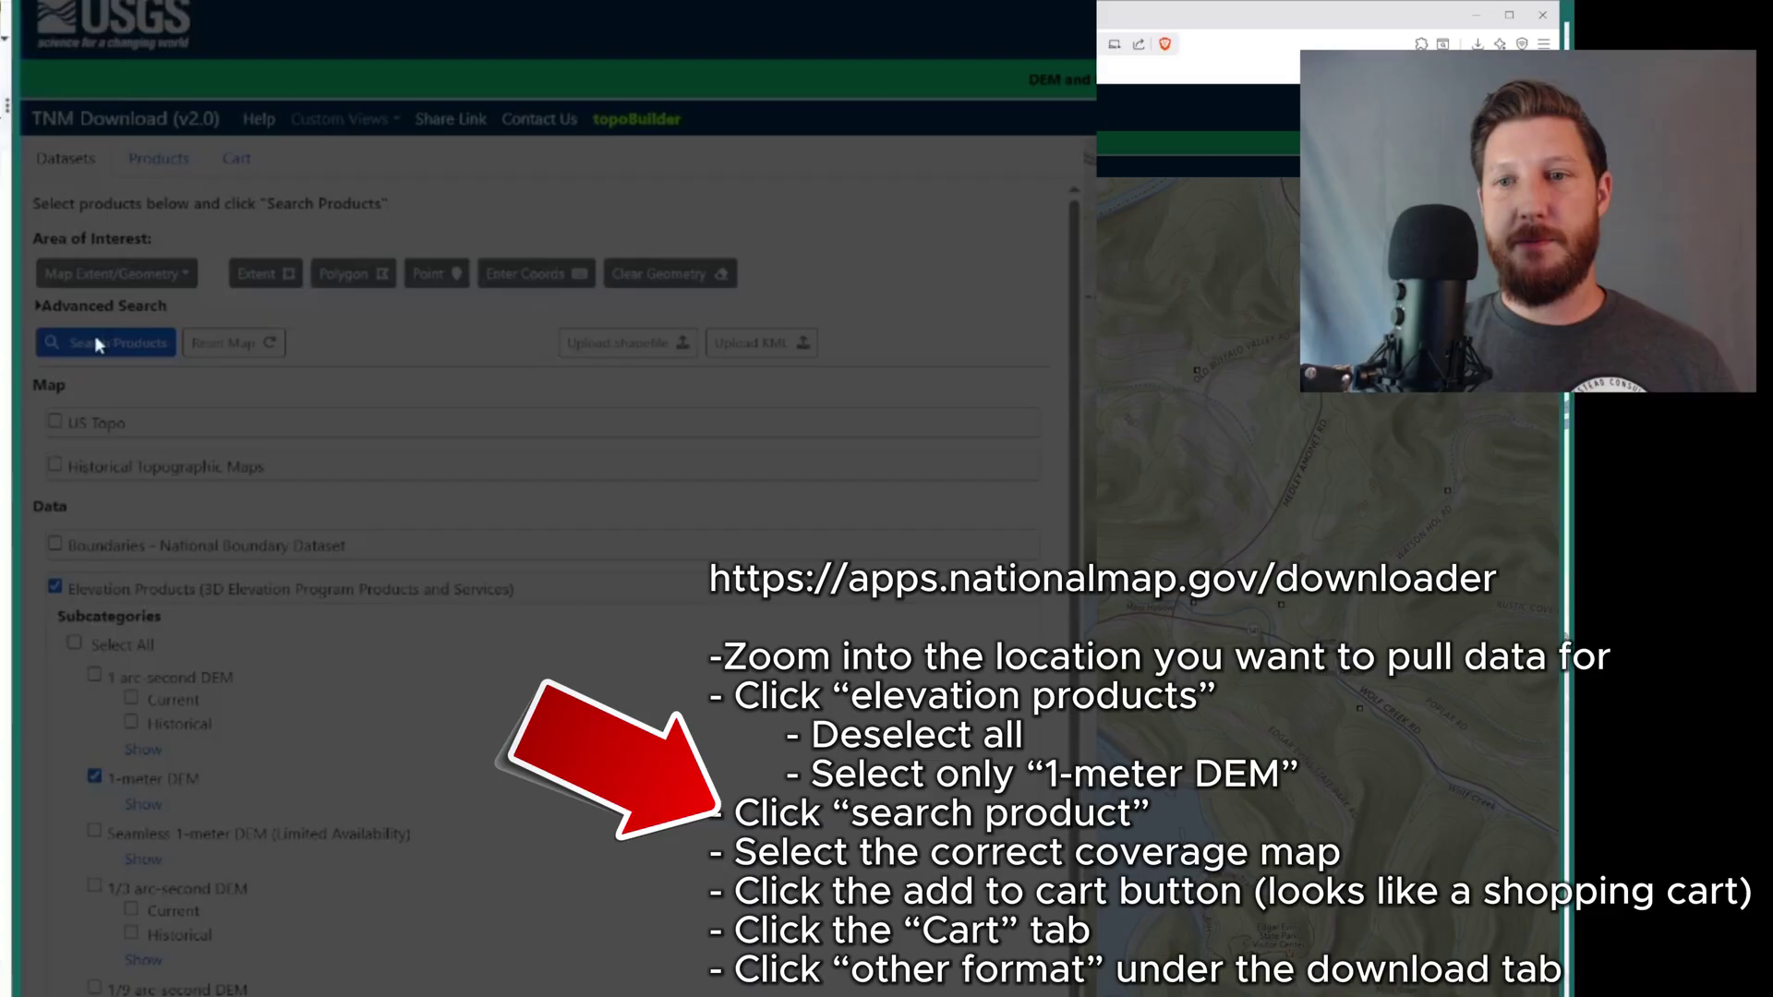
- Search for 1-meter DEM products in the mapped area and view the four results
click(96, 341)
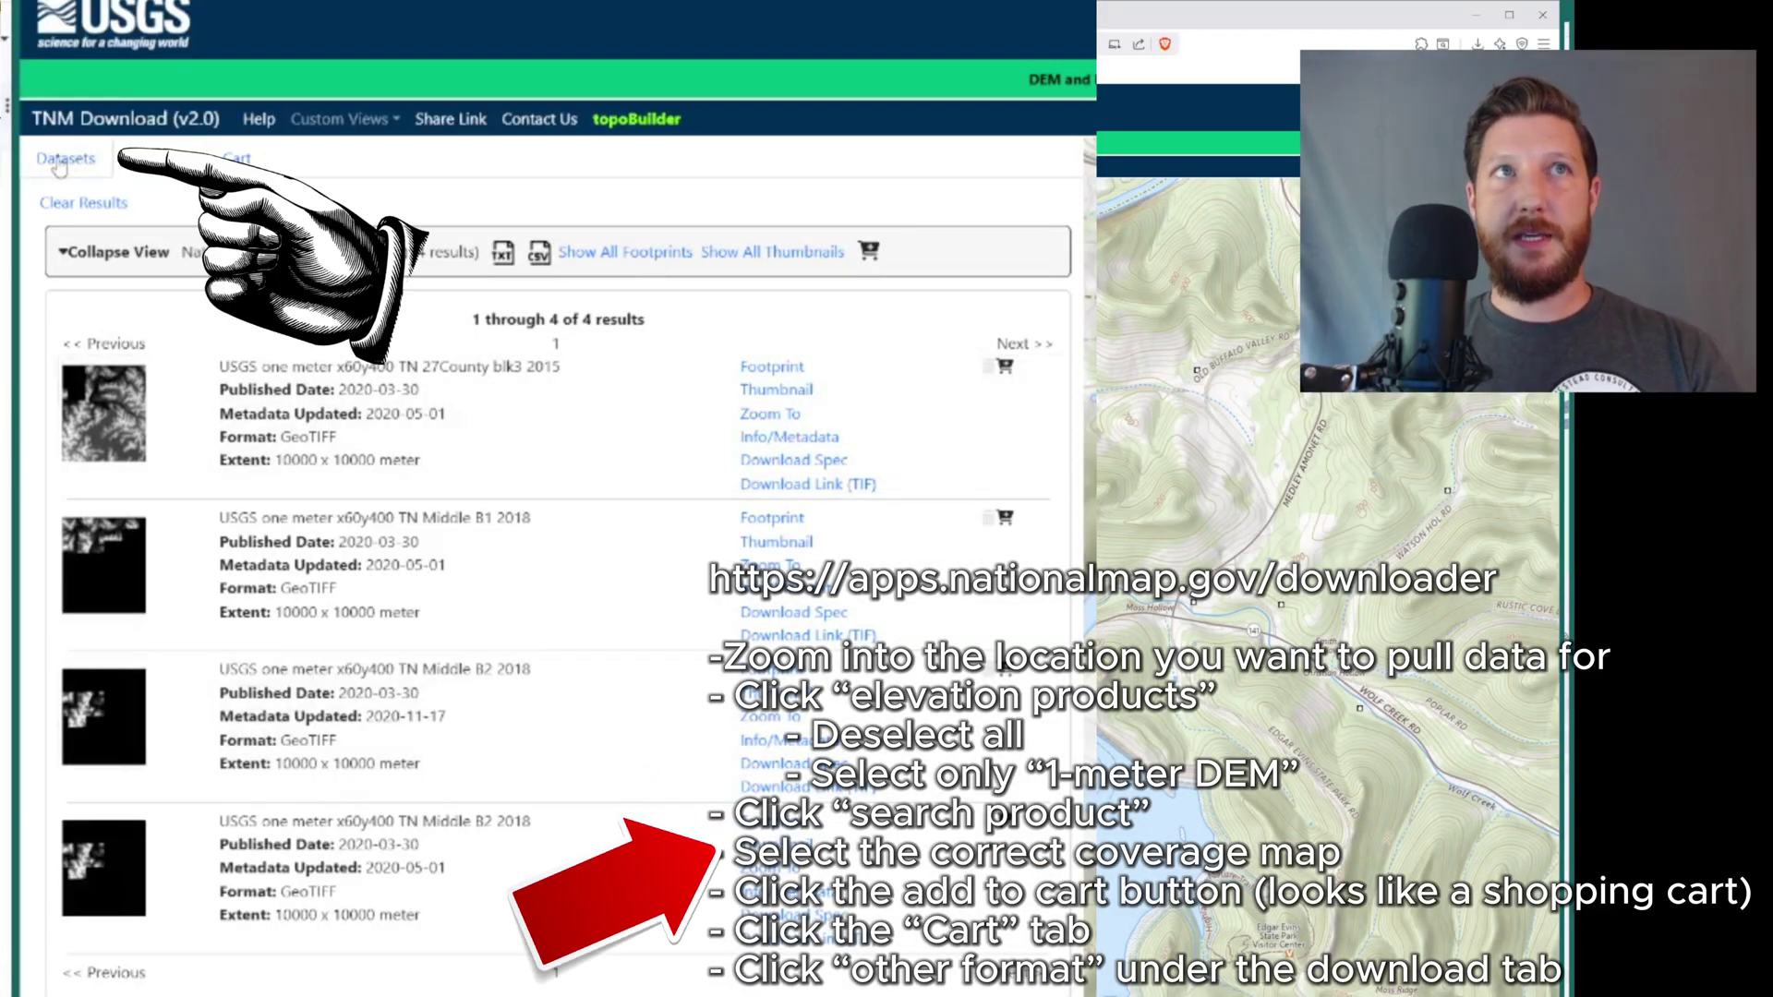
click(61, 162)
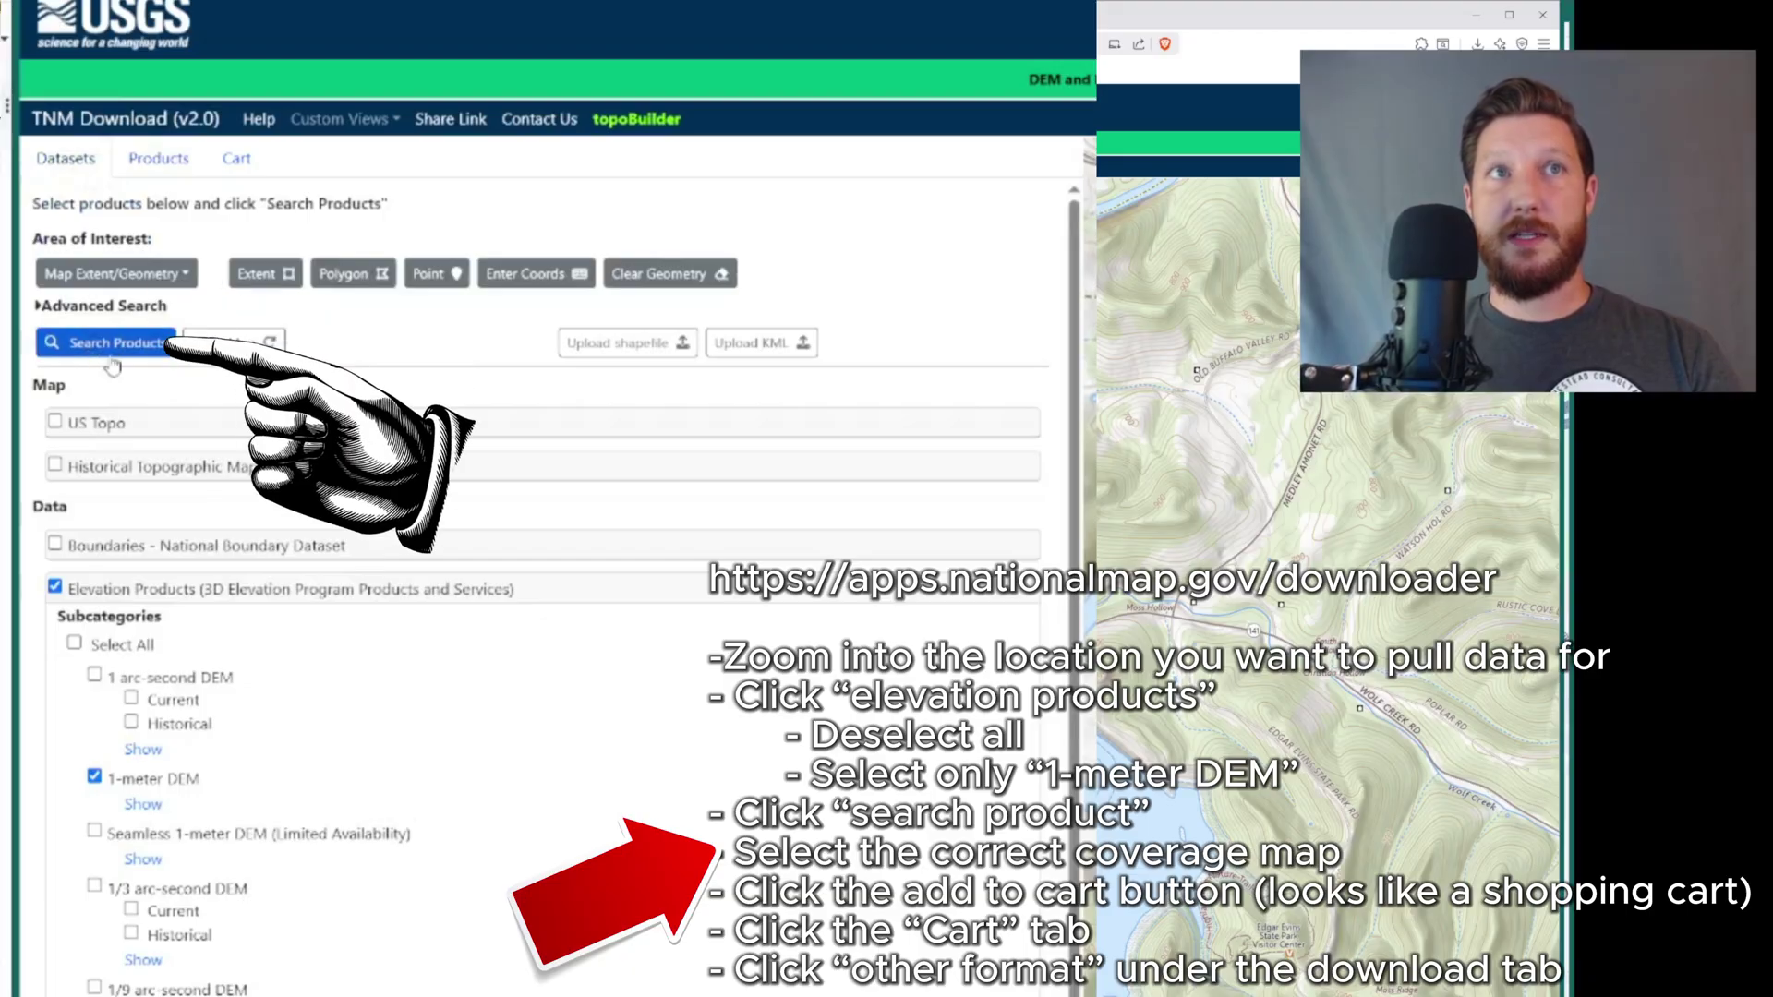
click(179, 155)
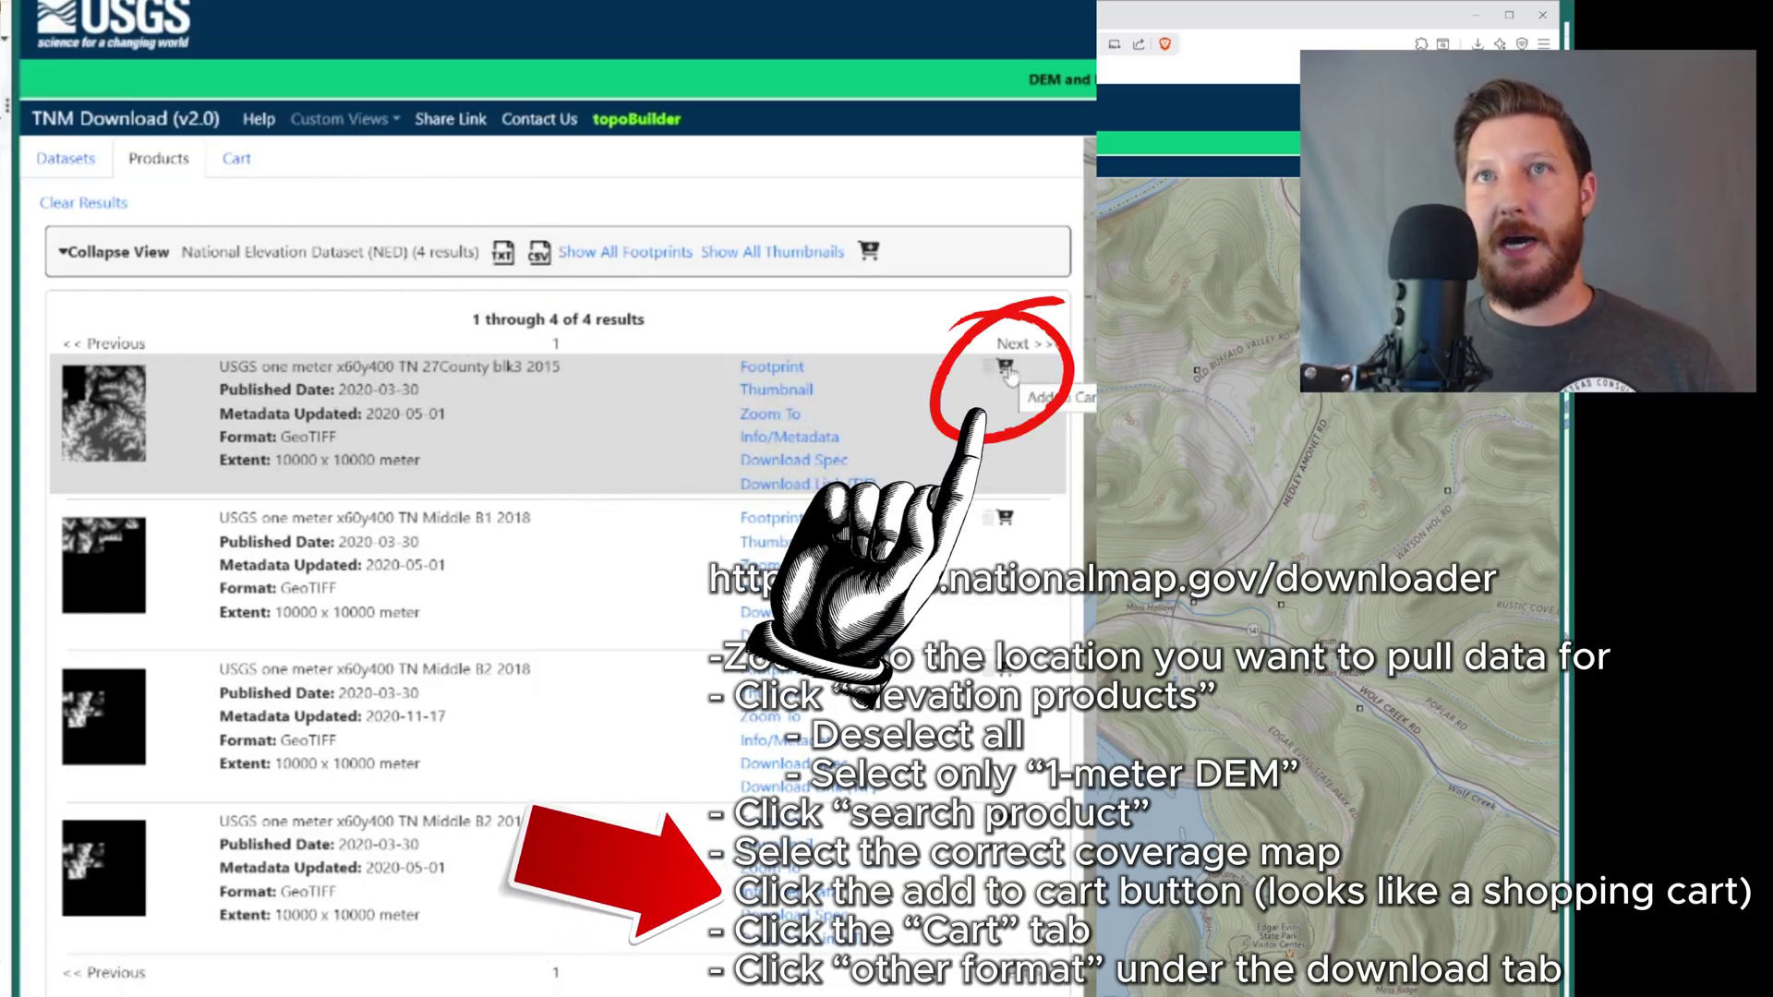
- Add the first result, TN 27County blk3 2015, to the cart
click(1008, 372)
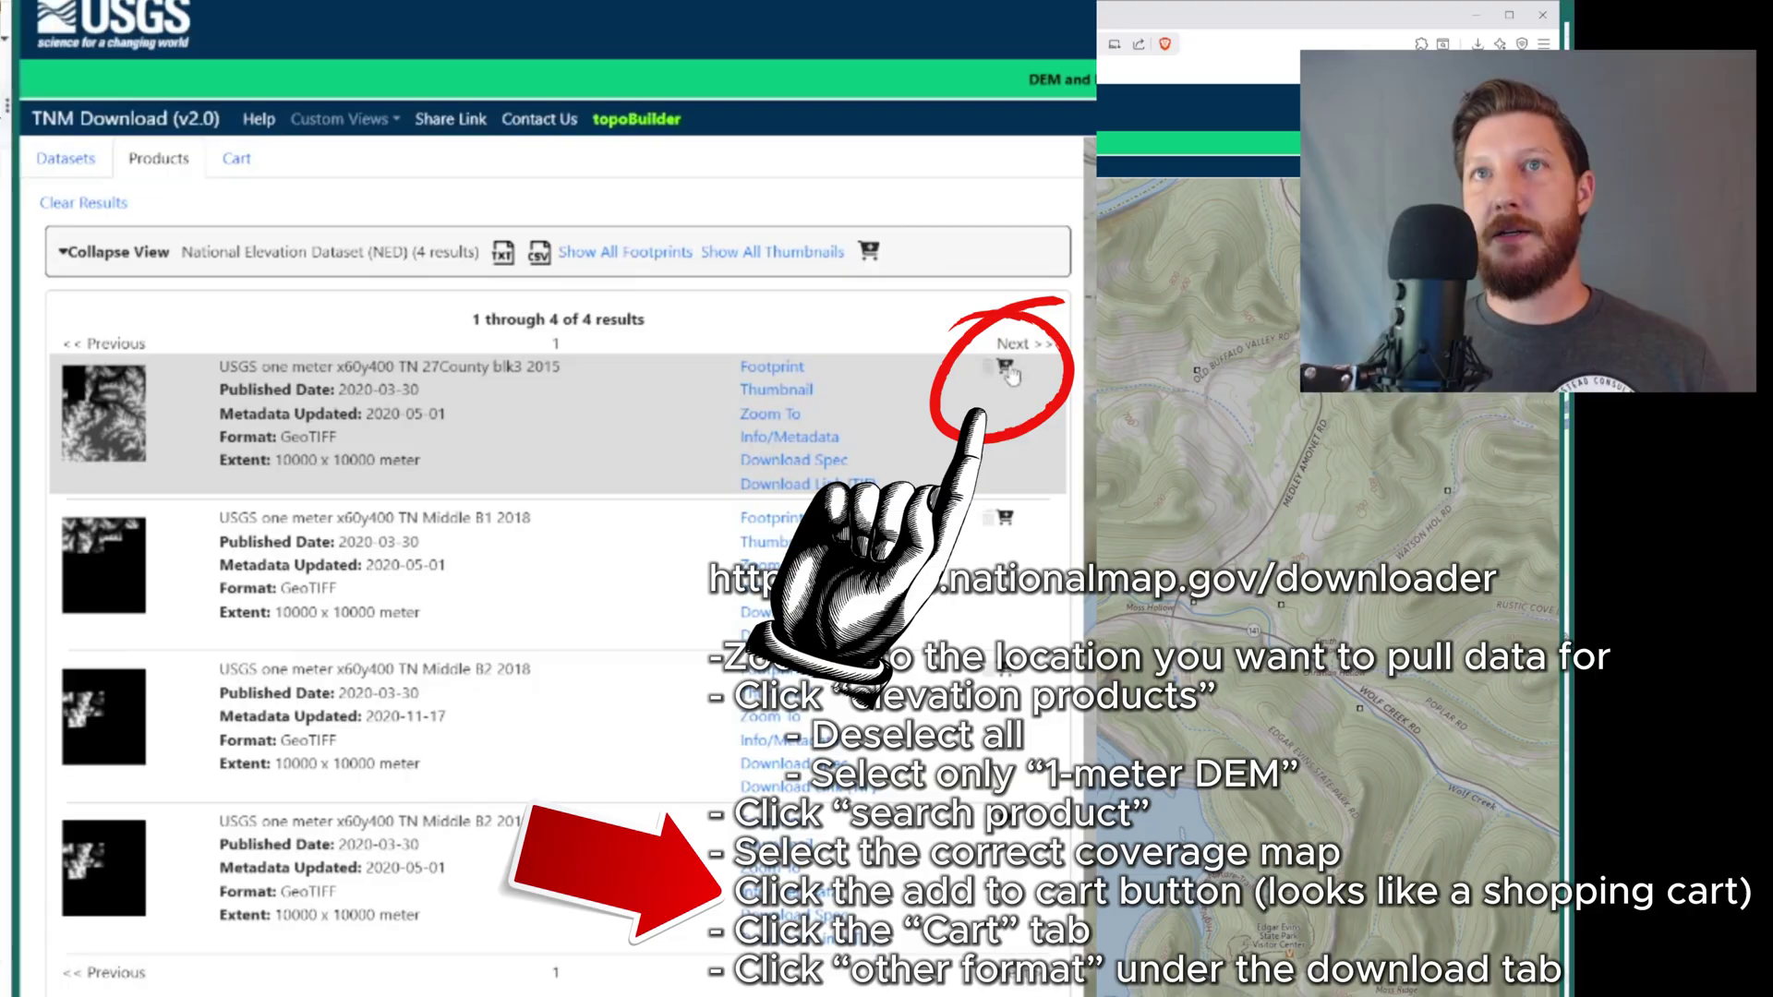
click(1006, 373)
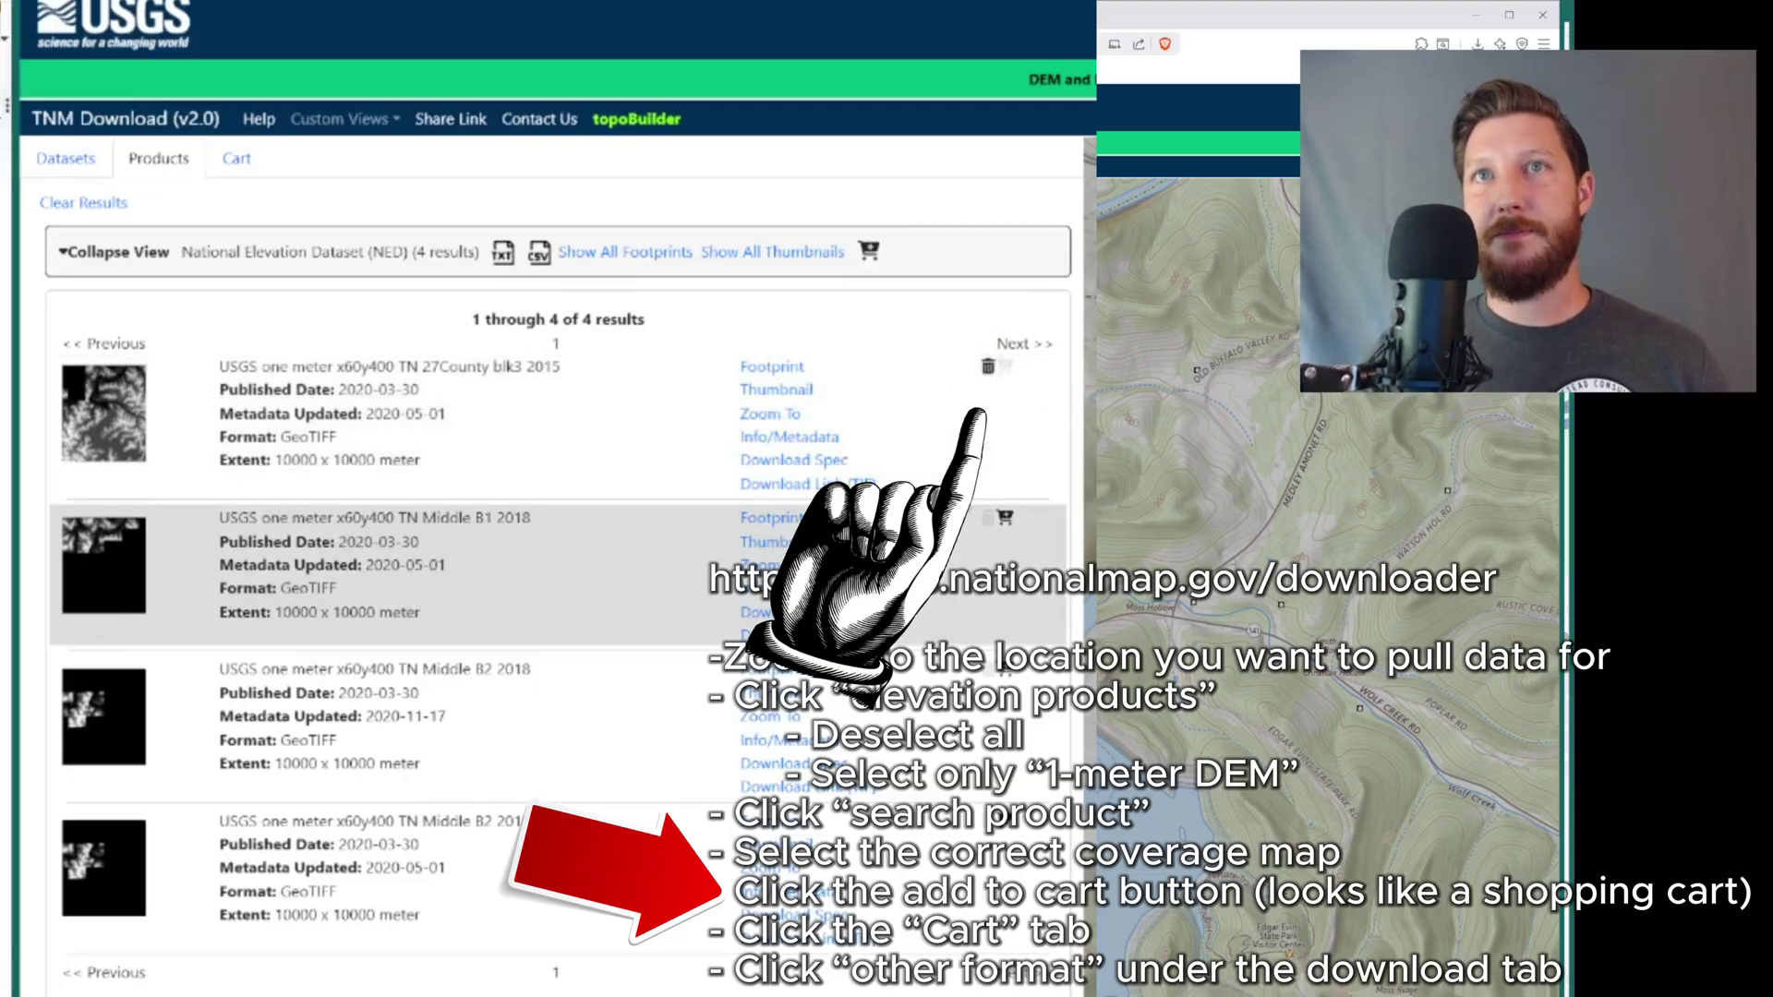
click(1006, 373)
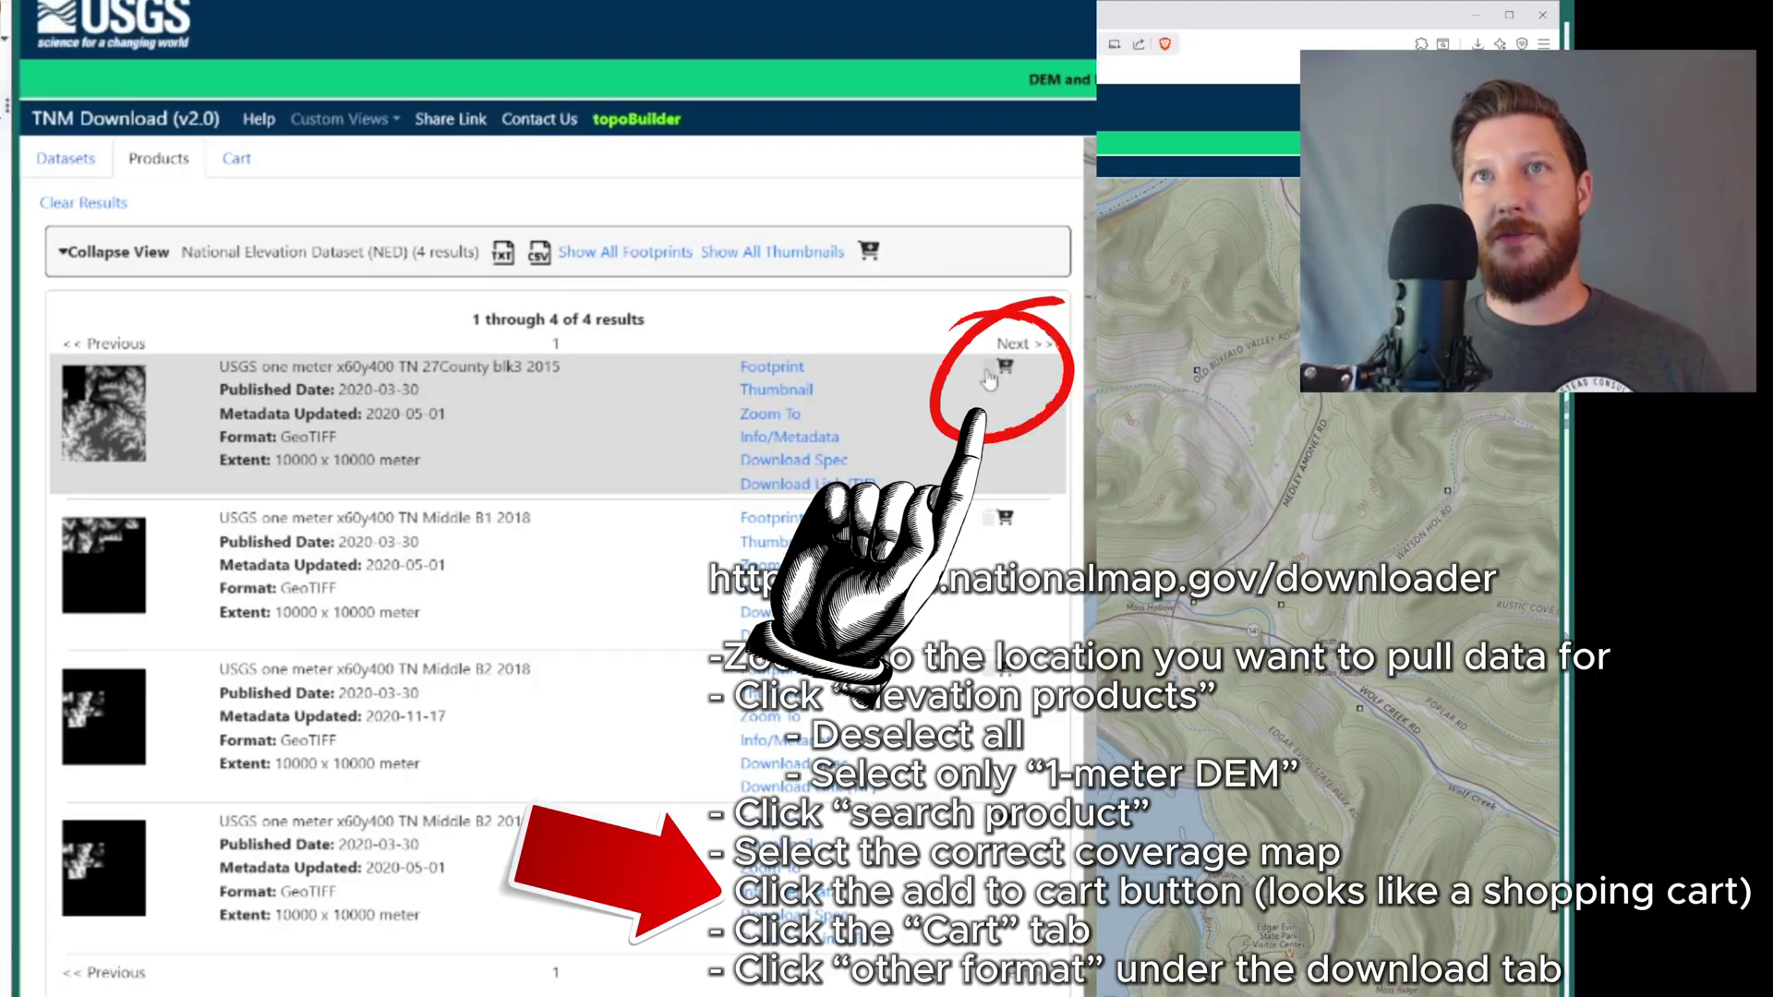
click(1004, 373)
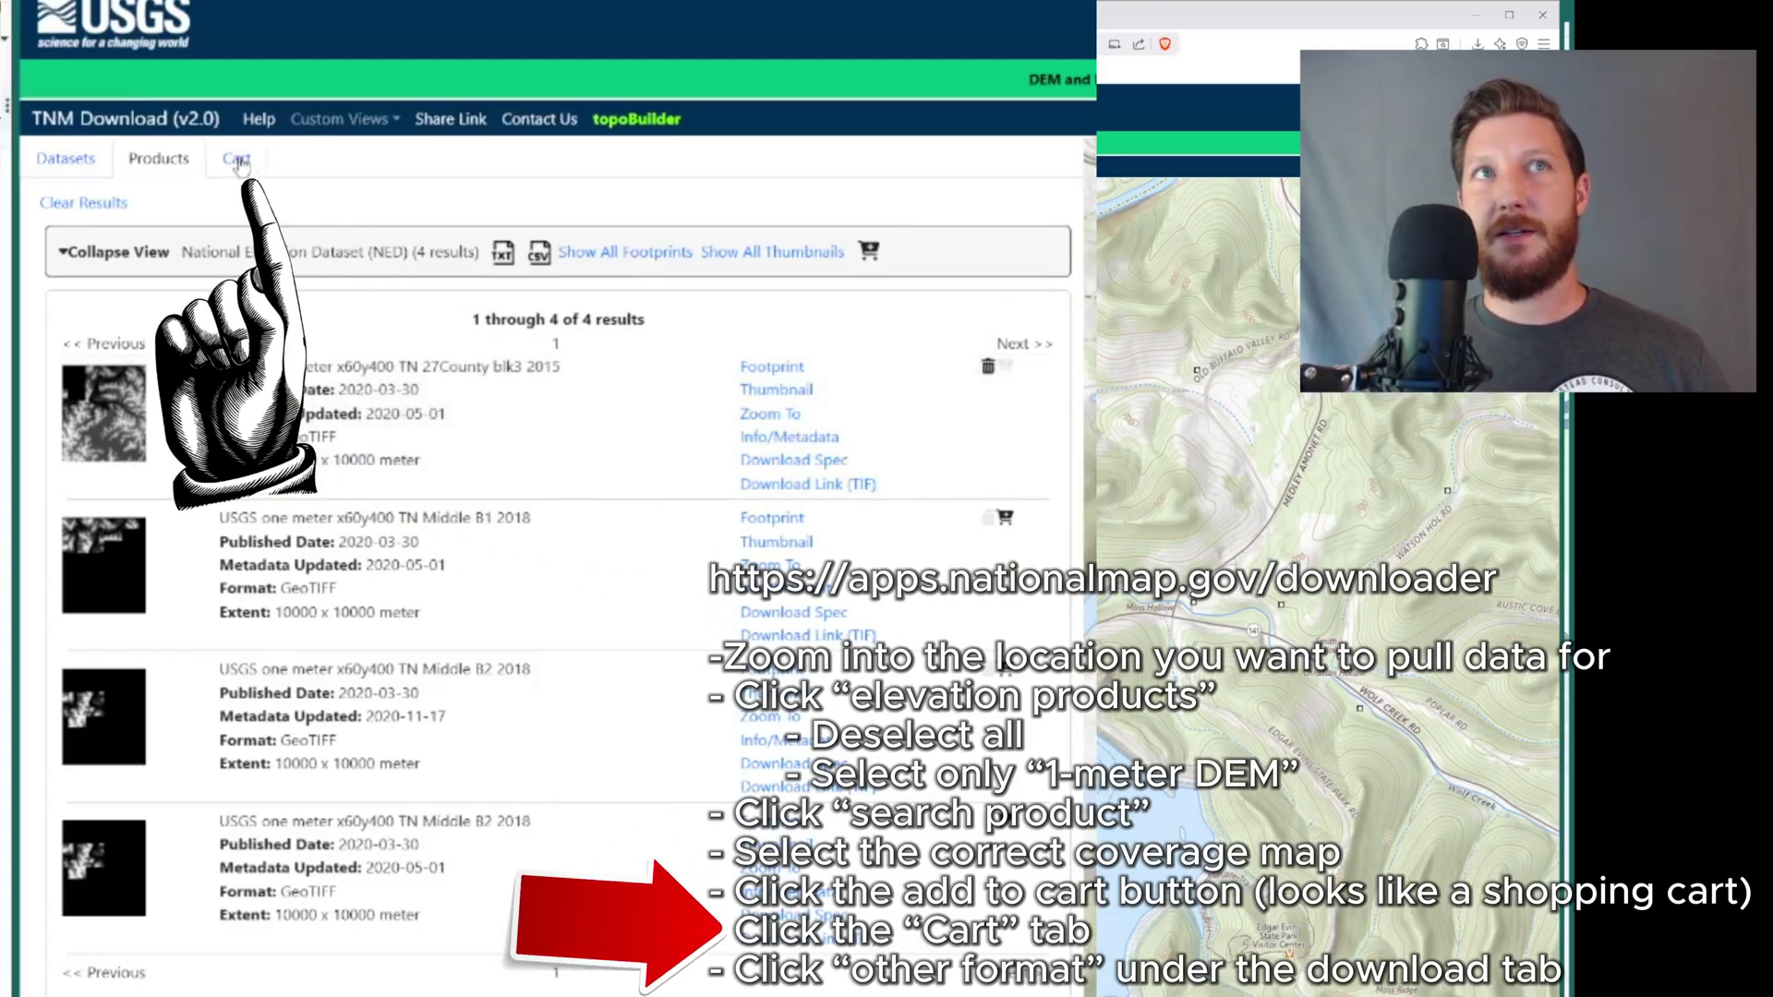
- Download the carted 1-meter DEM as a TIF file into the Downloads folder
click(233, 164)
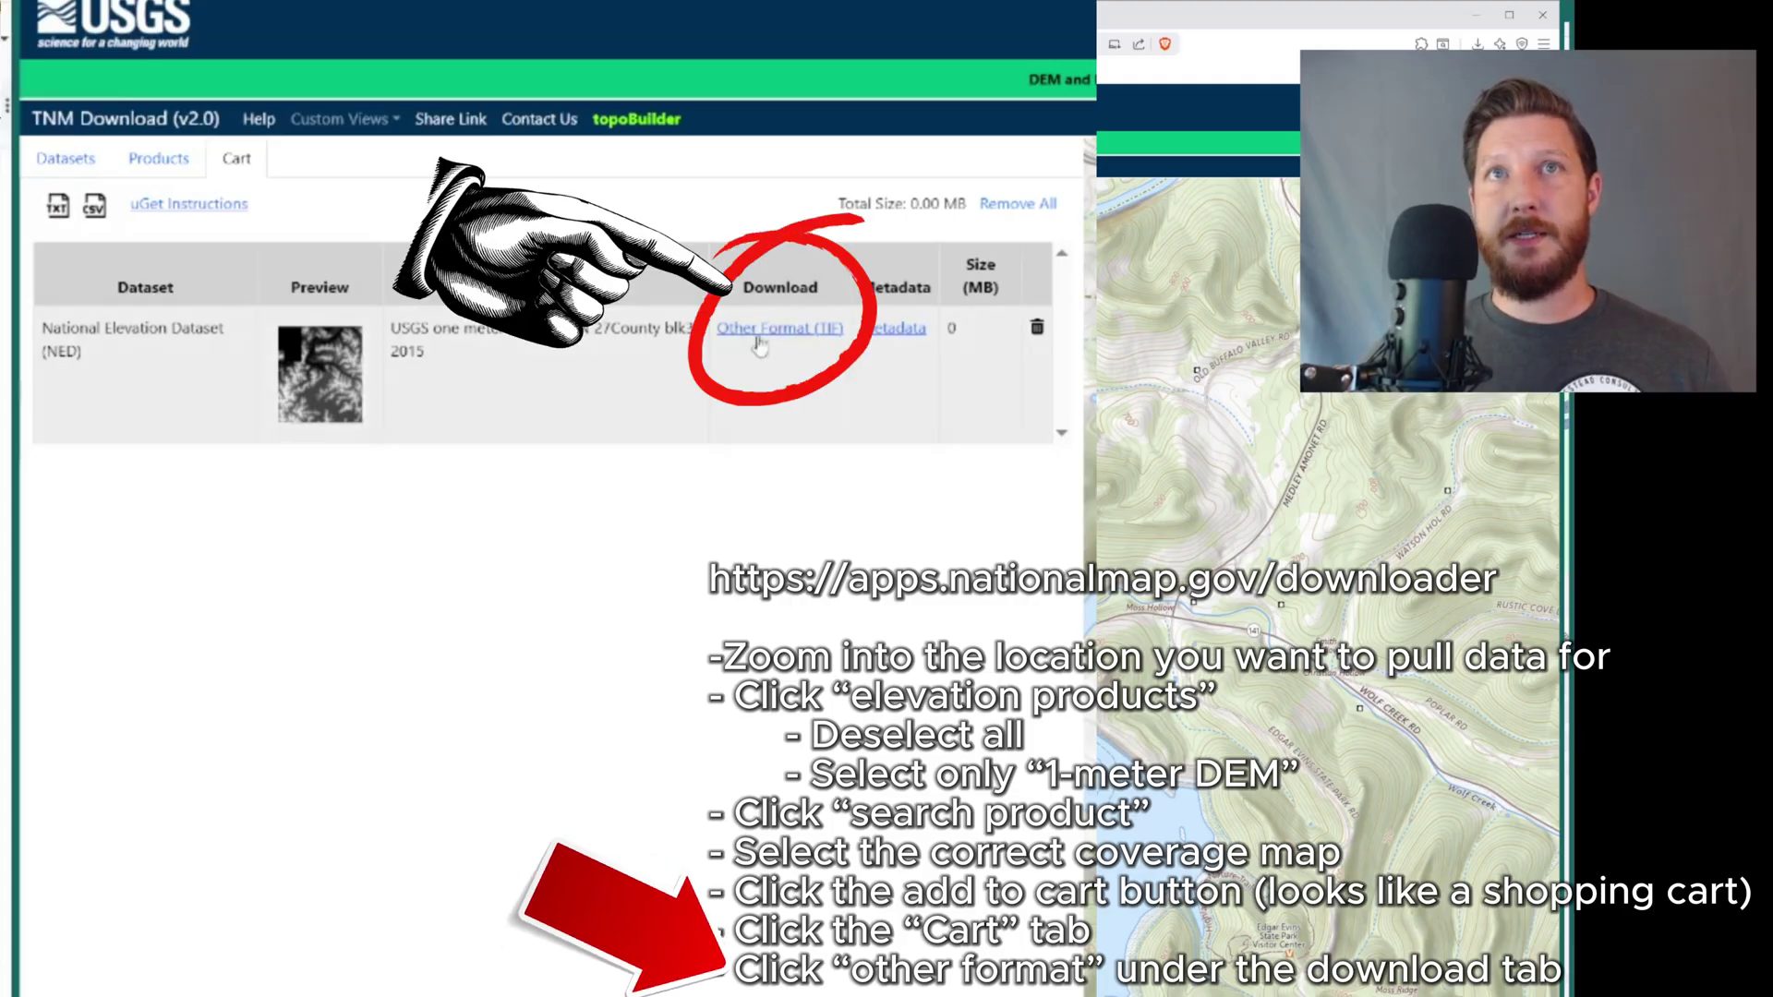
click(825, 336)
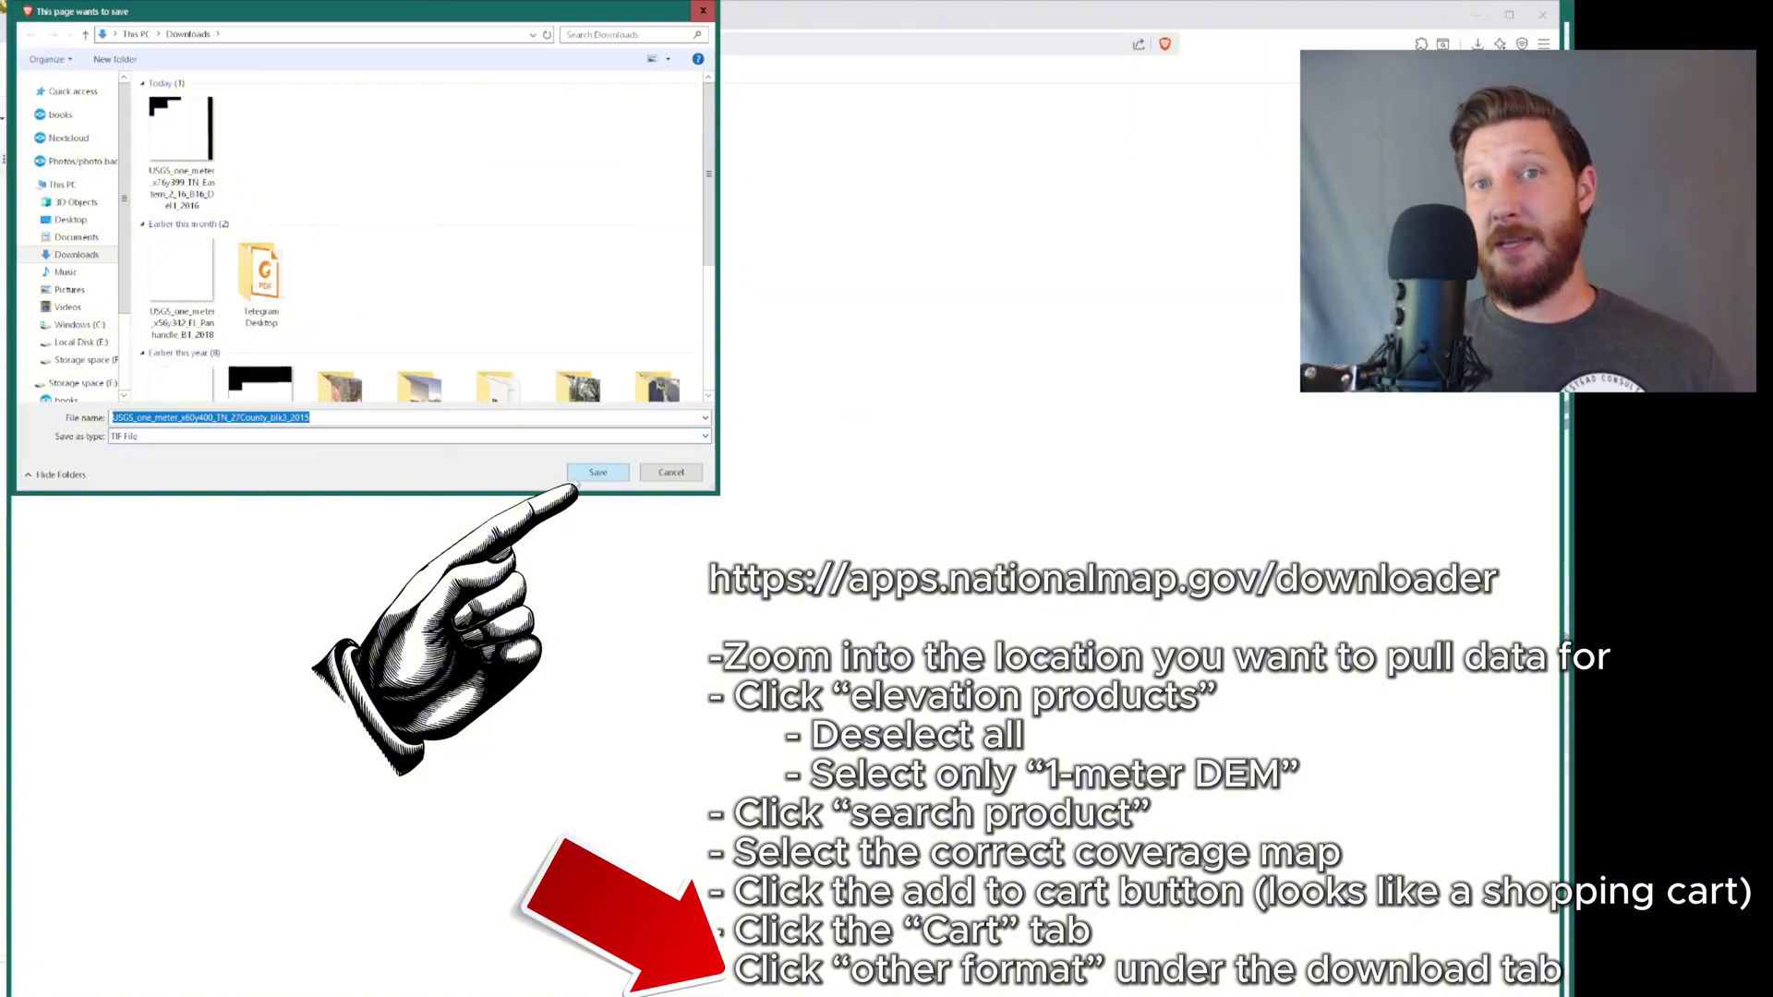
click(598, 472)
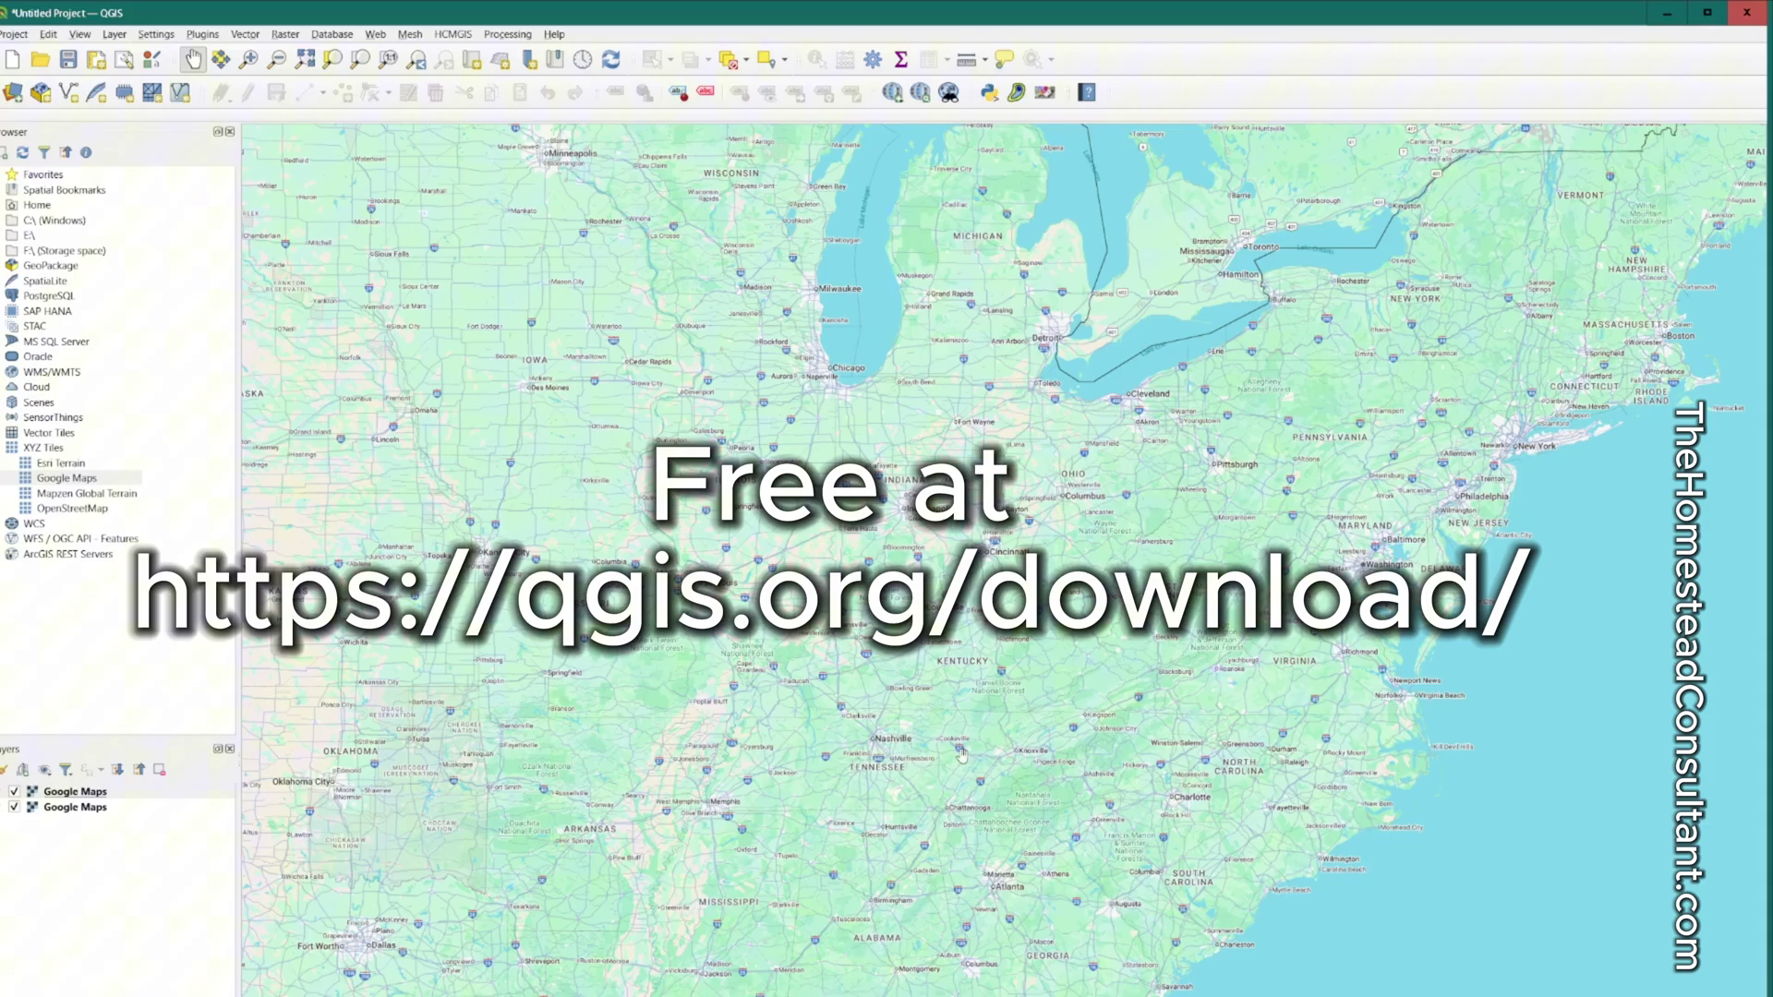
- Zoom and recentre the empty QGIS map over the region of interest
scroll(960, 754, up, 5)
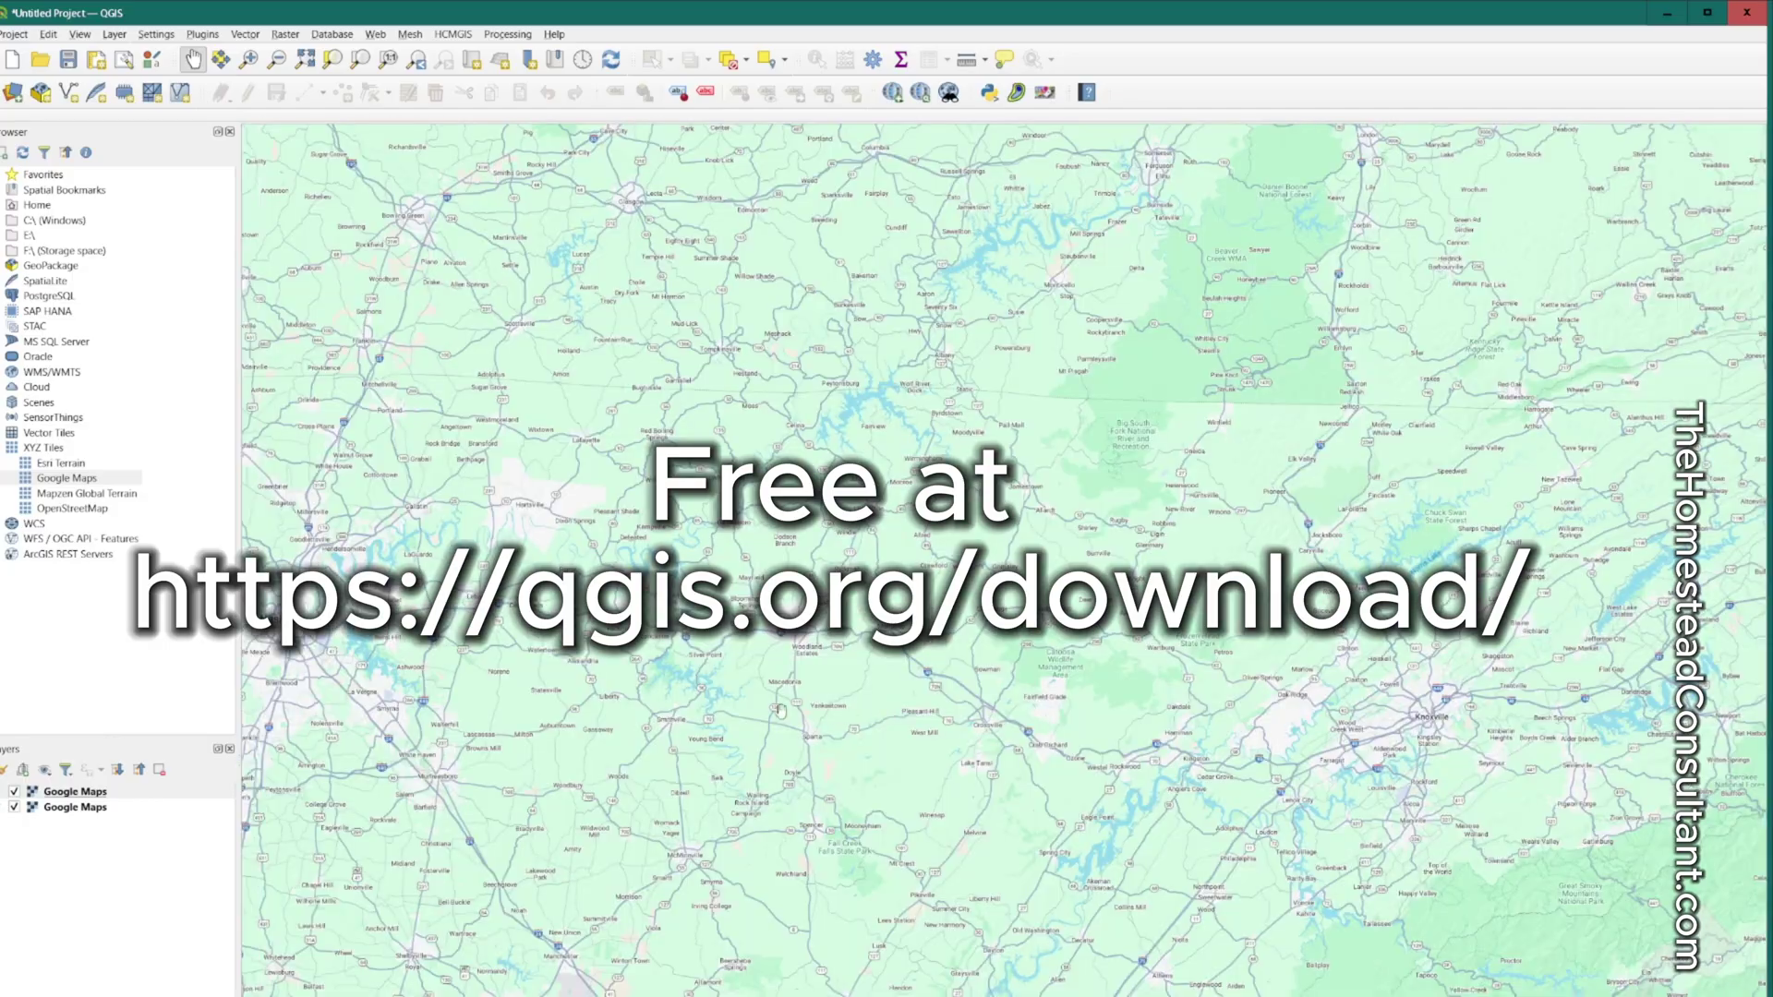
drag(751, 708, 792, 721)
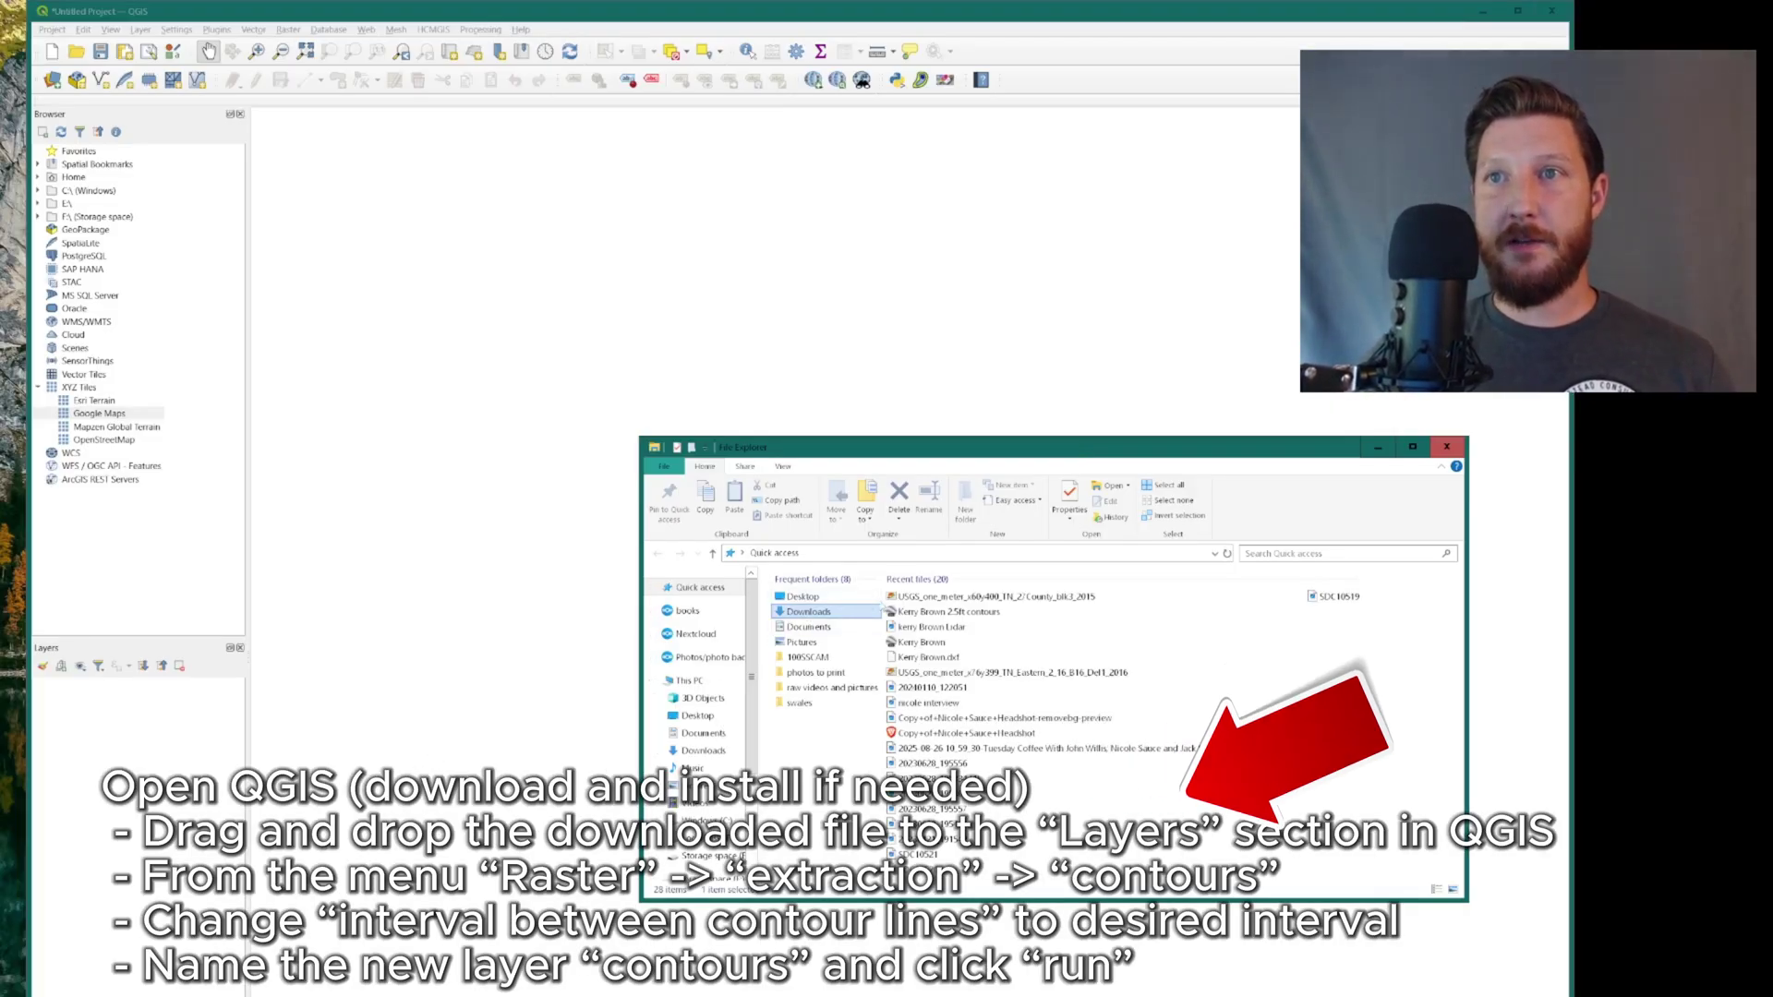
- Drag the downloaded USGS 1-meter elevation TIF into QGIS as a raster layer
drag(914, 596, 139, 775)
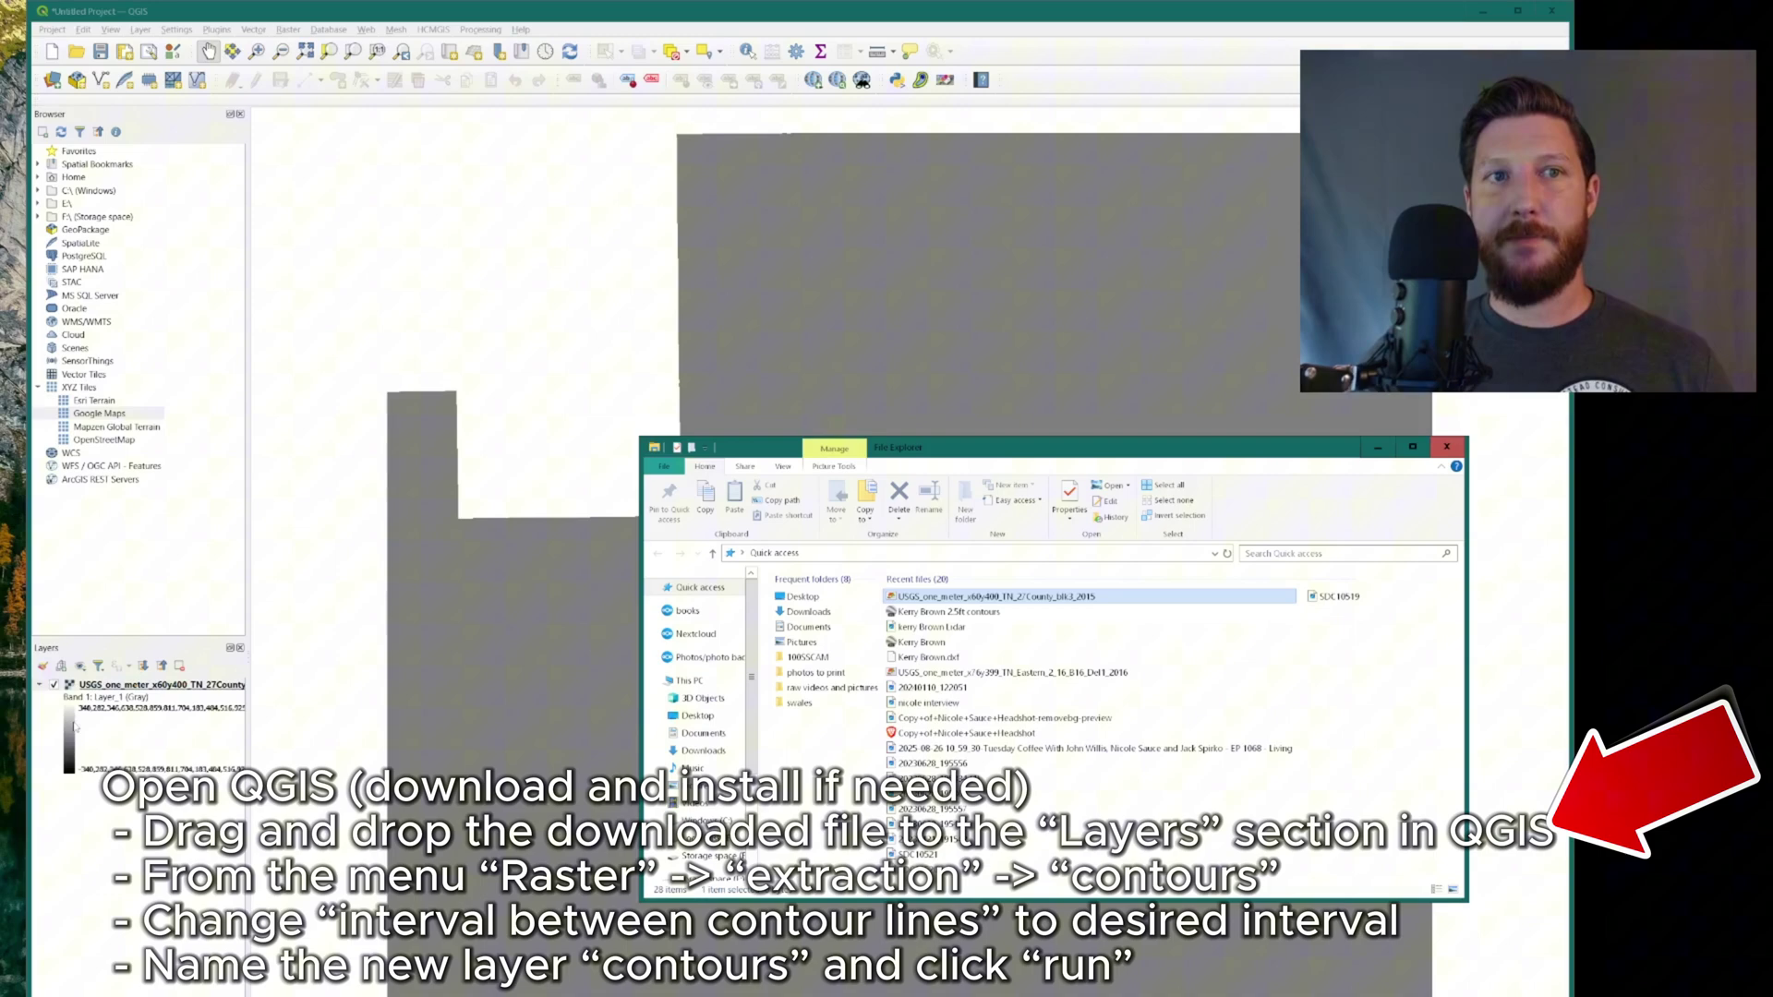
click(102, 732)
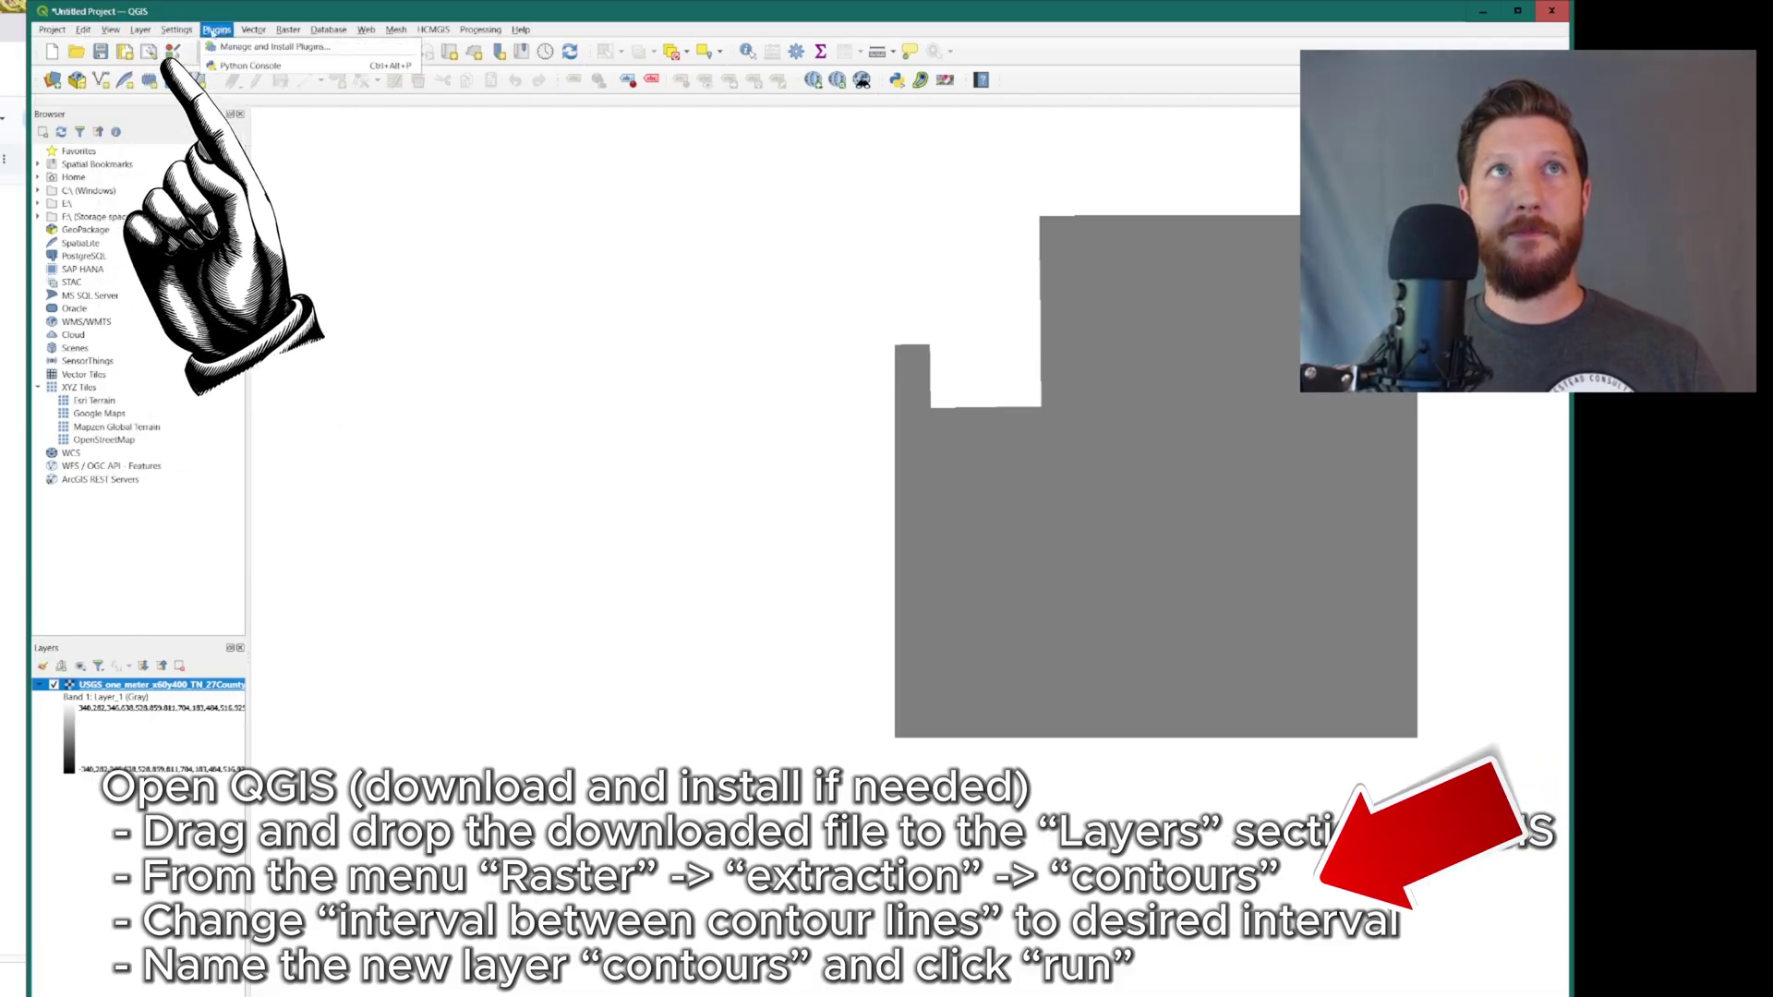
- Open Raster > Extraction > Contour for the elevation raster and place the dialog beside the map
click(283, 30)
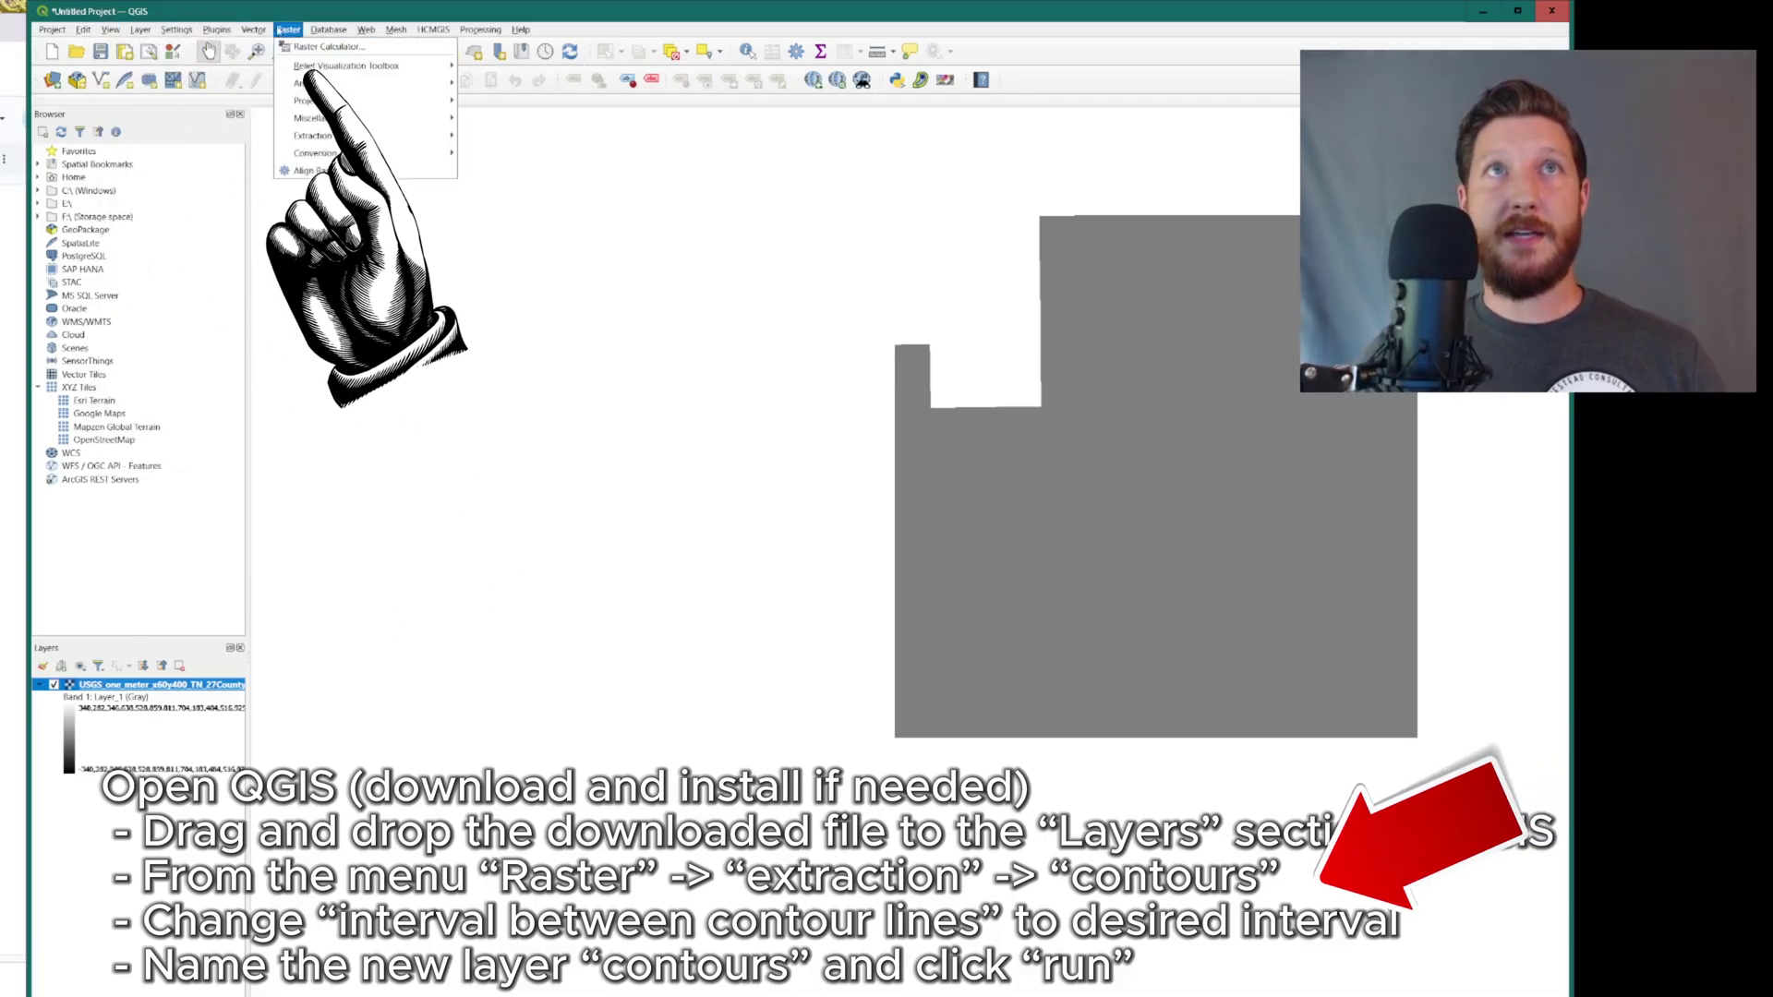
mouse_move(331, 159)
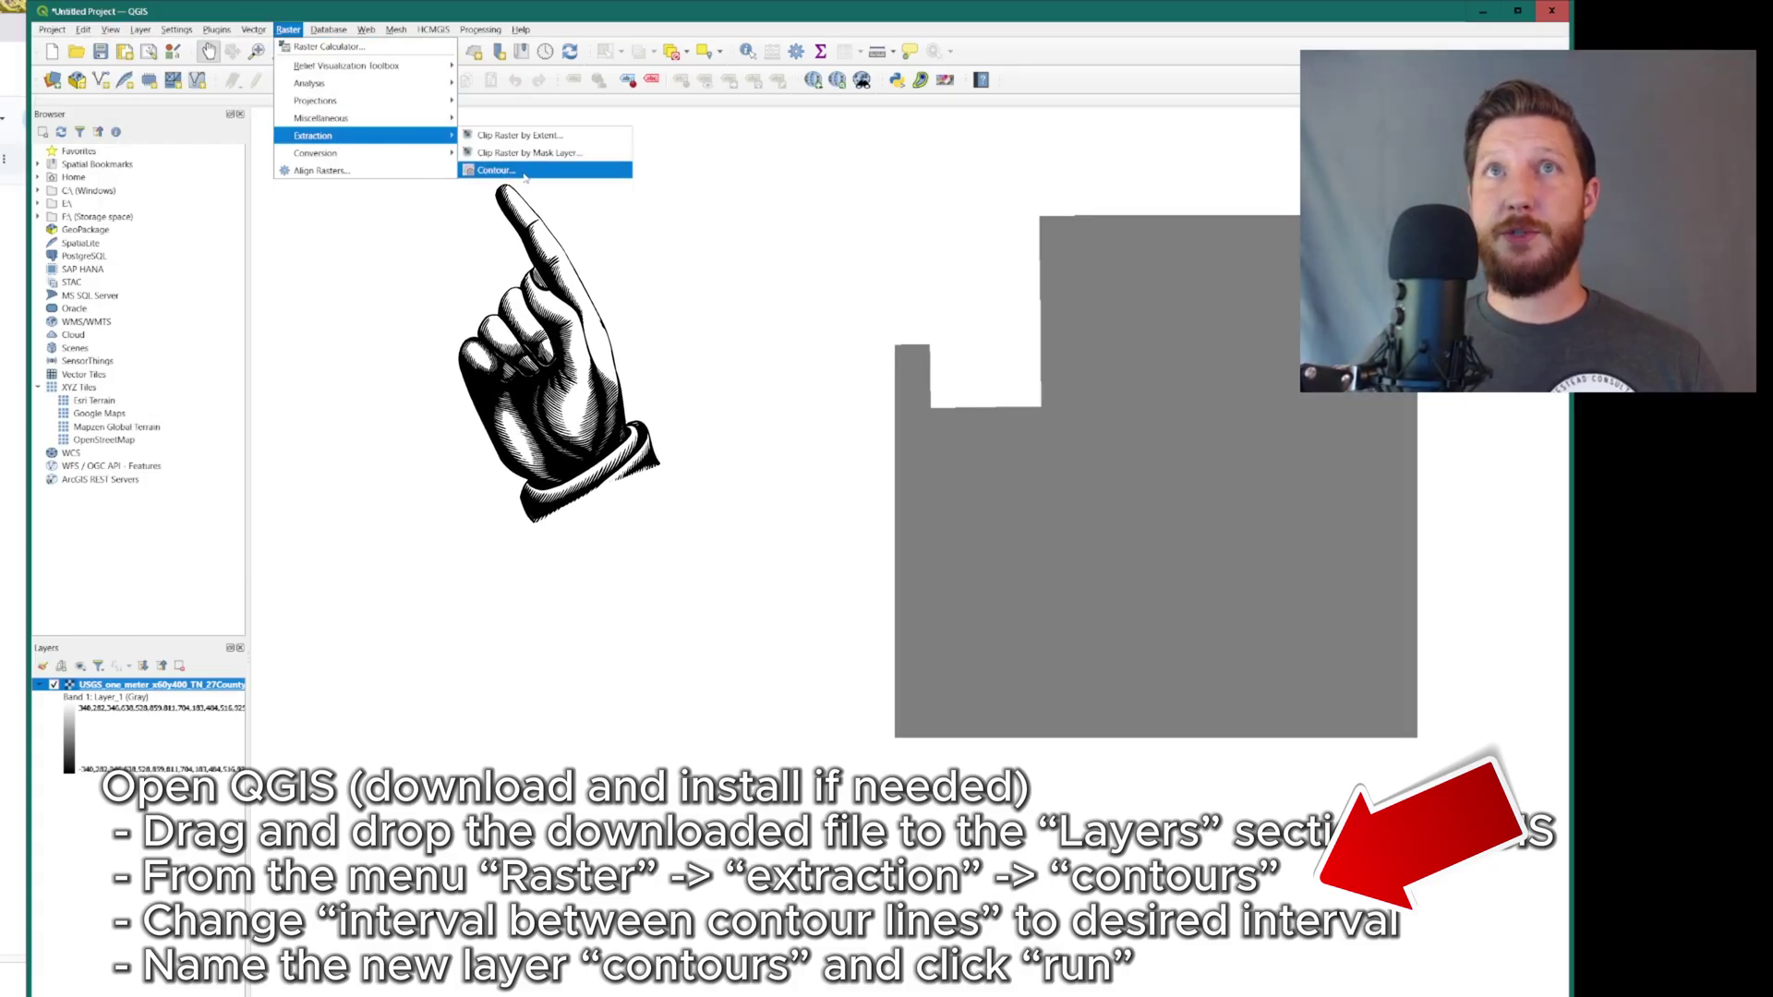
click(523, 172)
drag(243, 442, 487, 259)
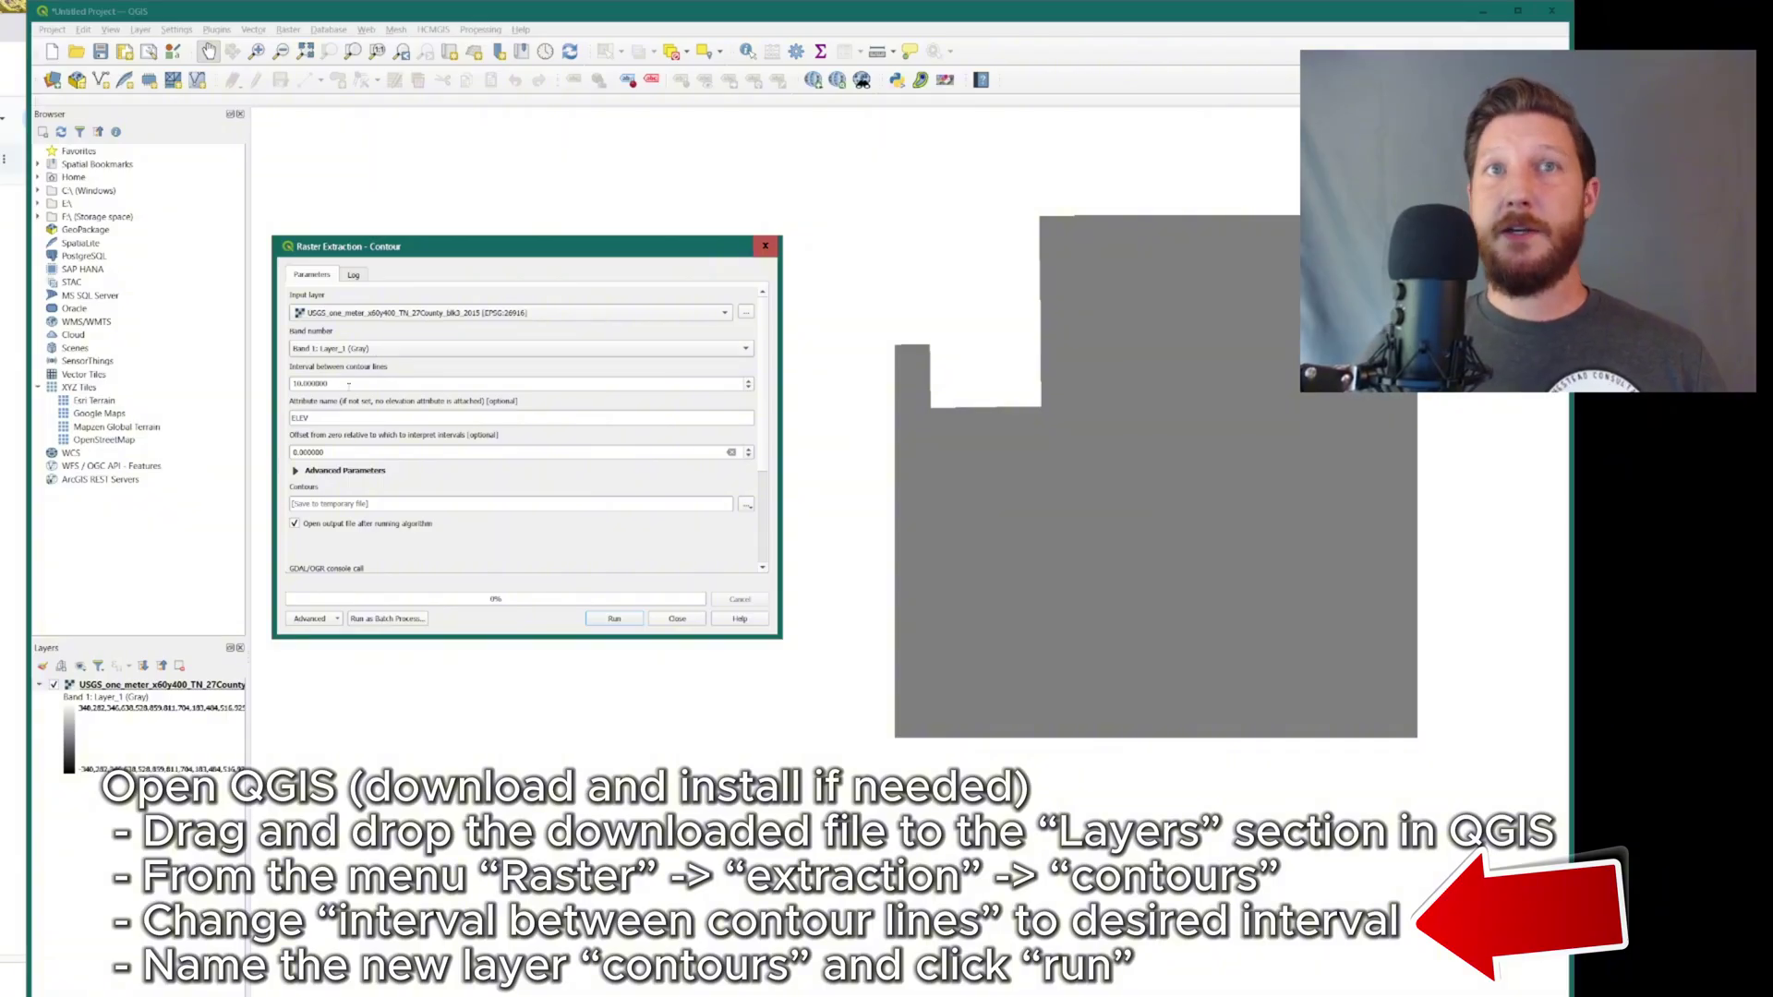
- Select the existing 10.000000 value in the contour interval field
click(348, 383)
double_click(349, 385)
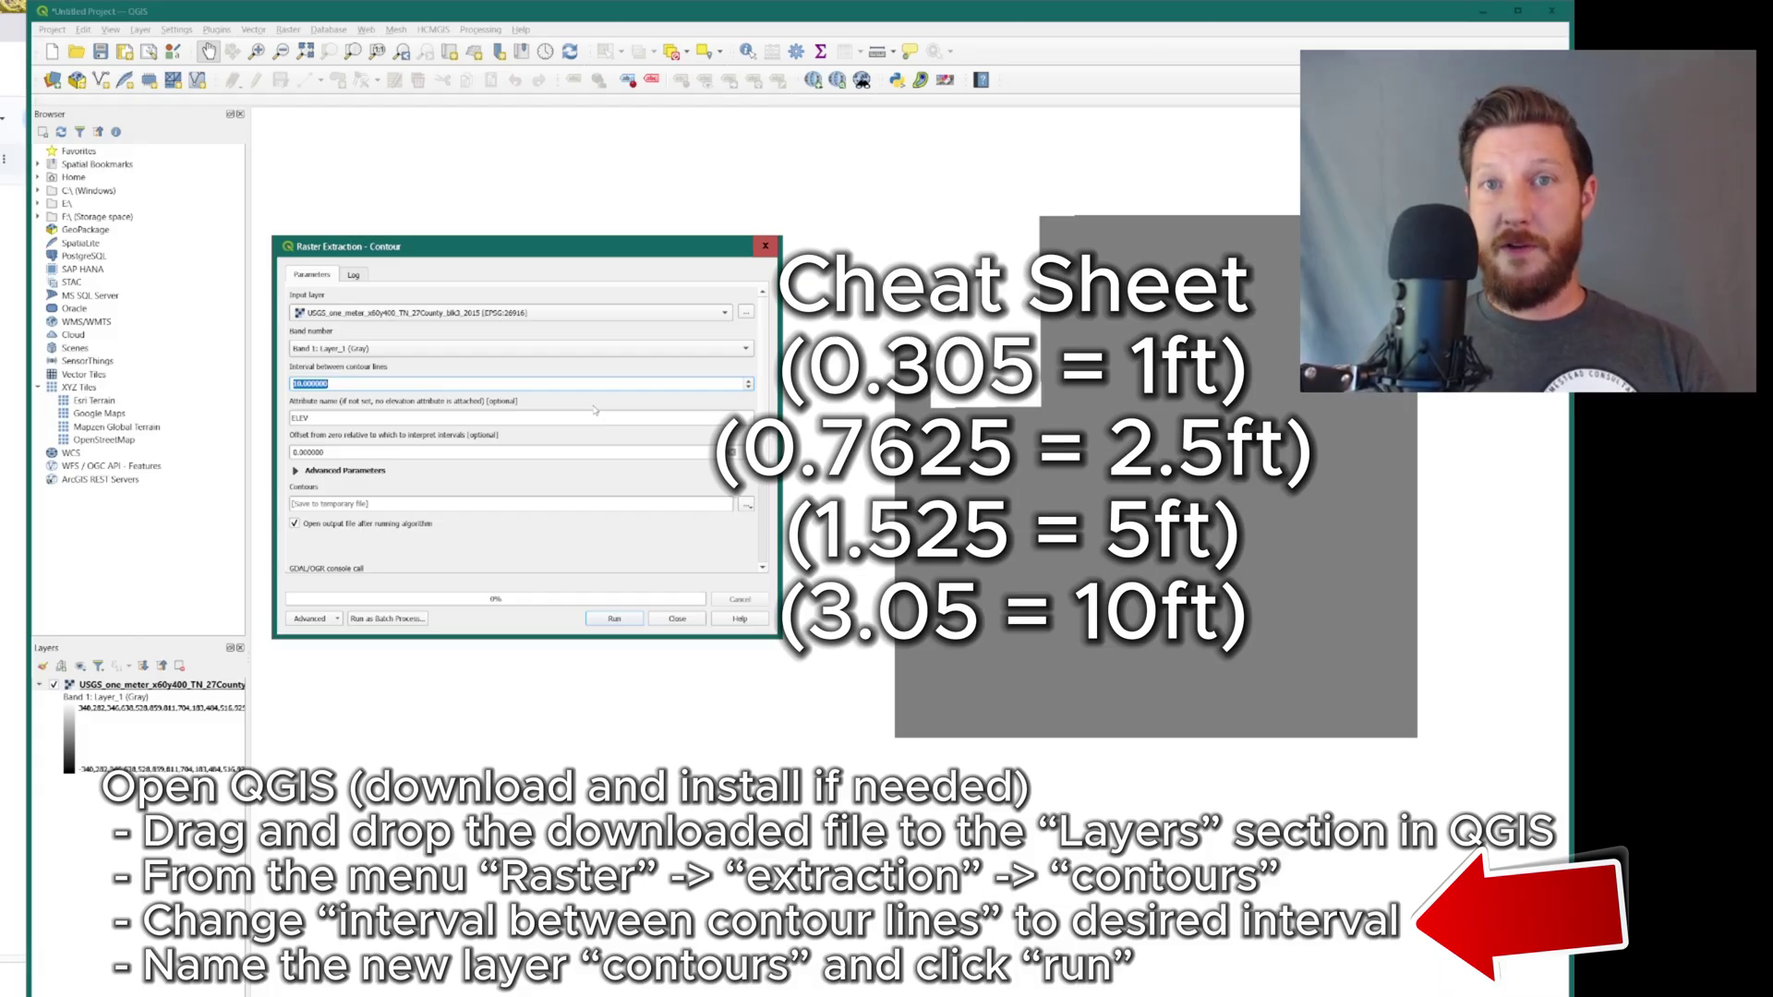
- Enter a contour interval of 0.7625 (2.5 ft) and run the contour extraction
key(BackSpace)
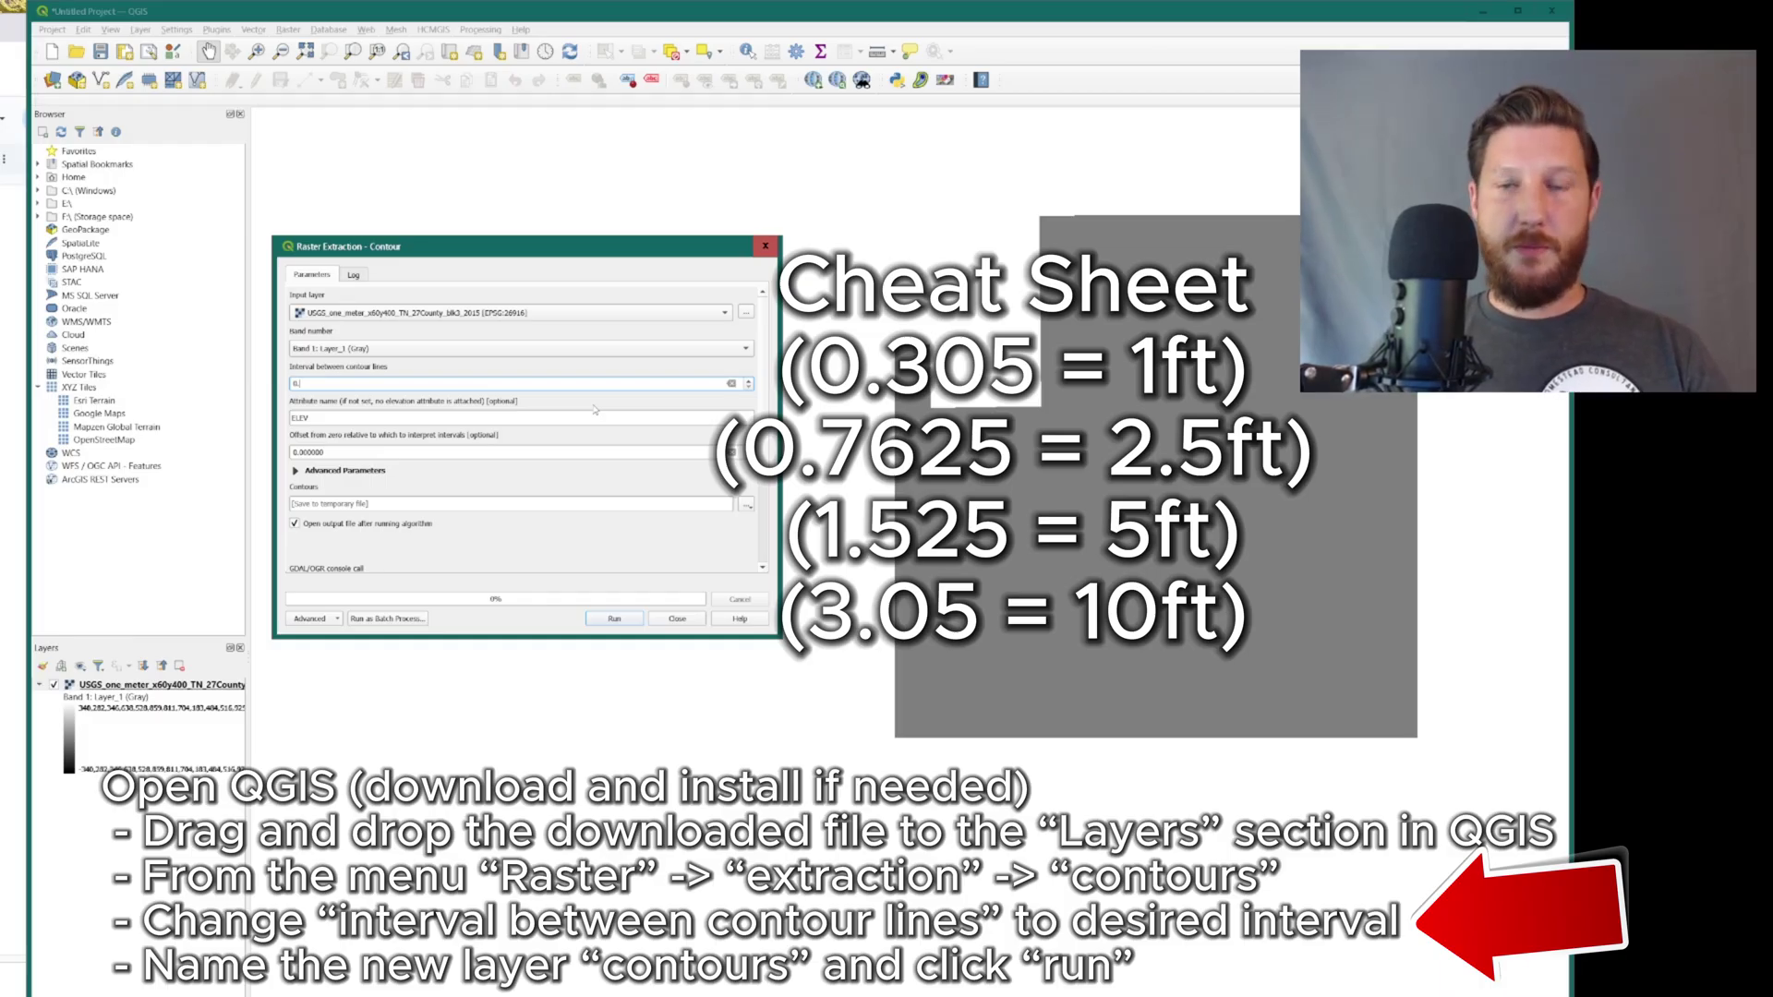
text(7)
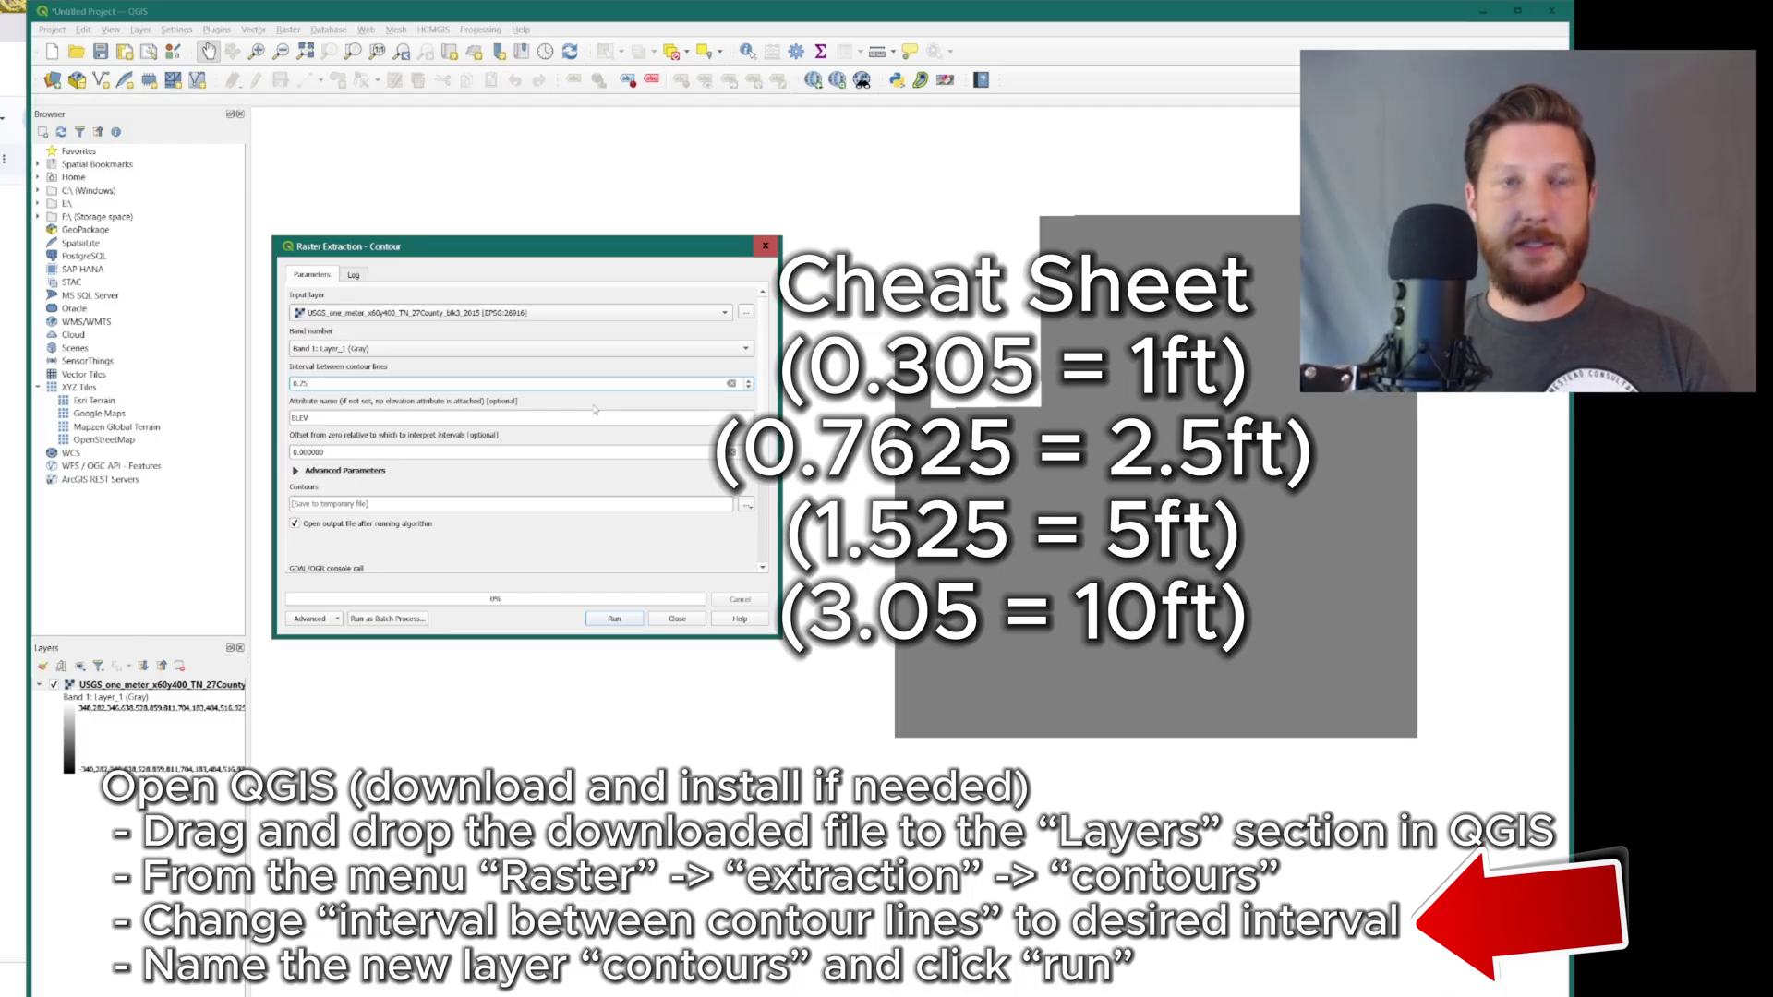
text(62500)
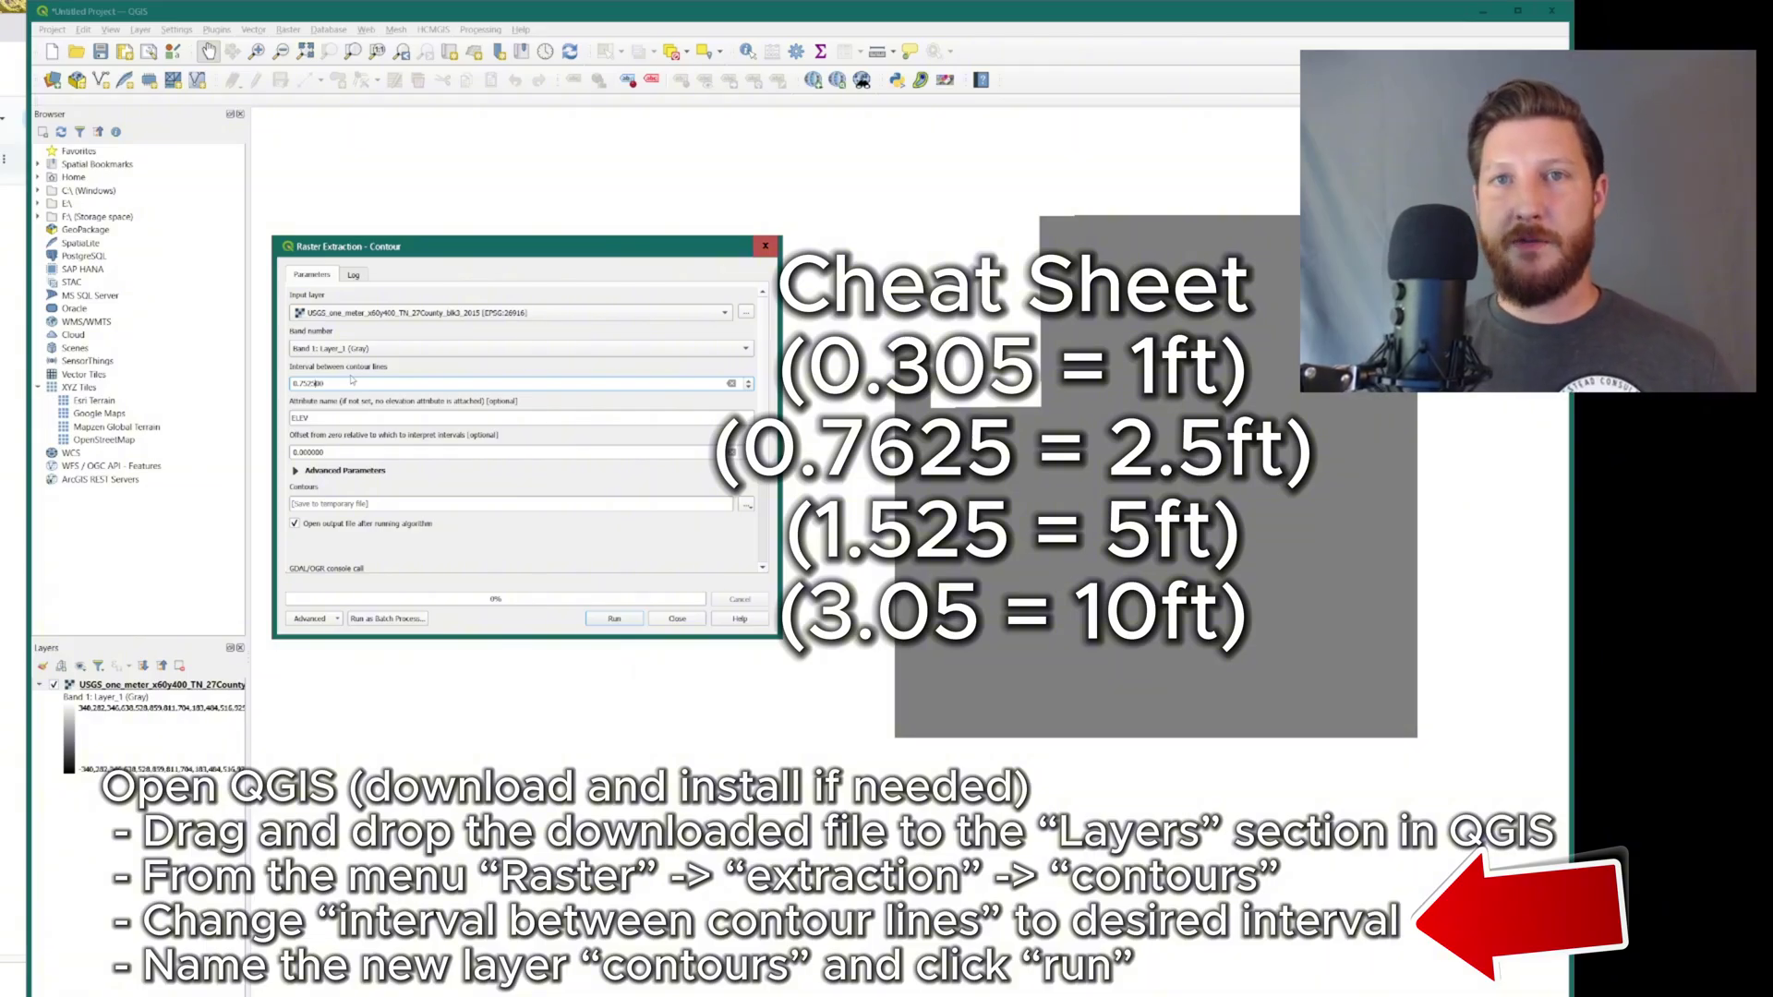
key(ctrl+a)
text(0.76)
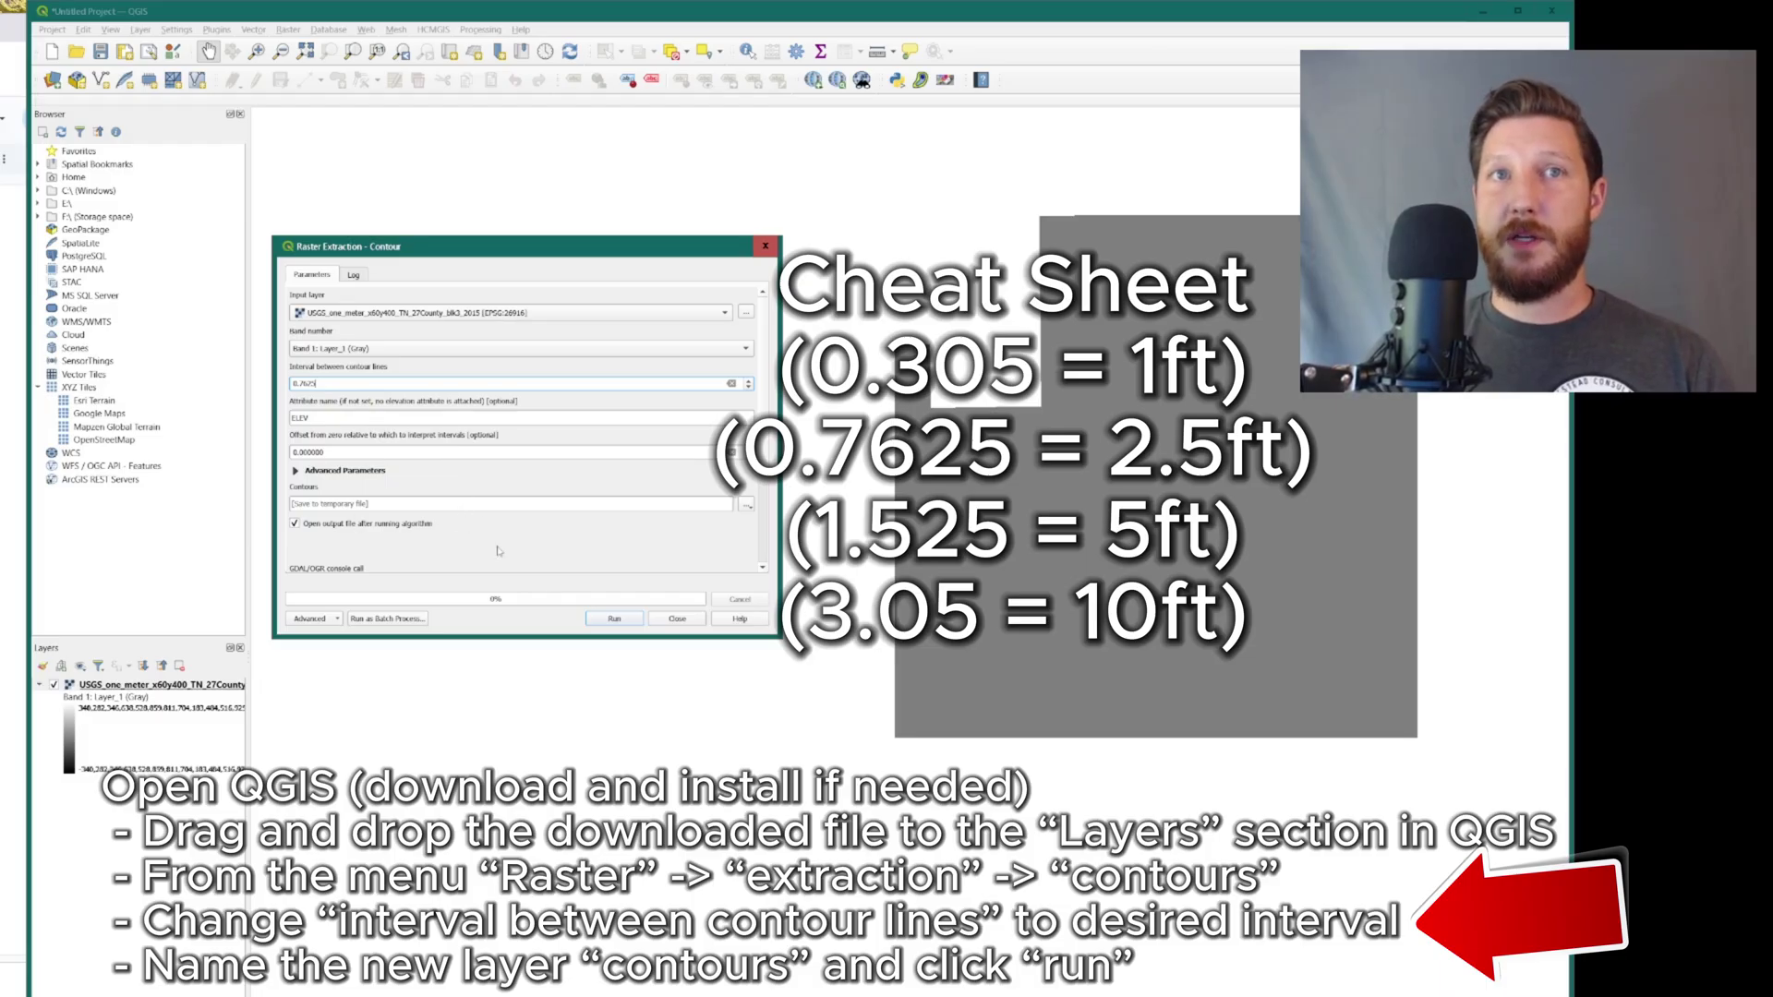
click(621, 624)
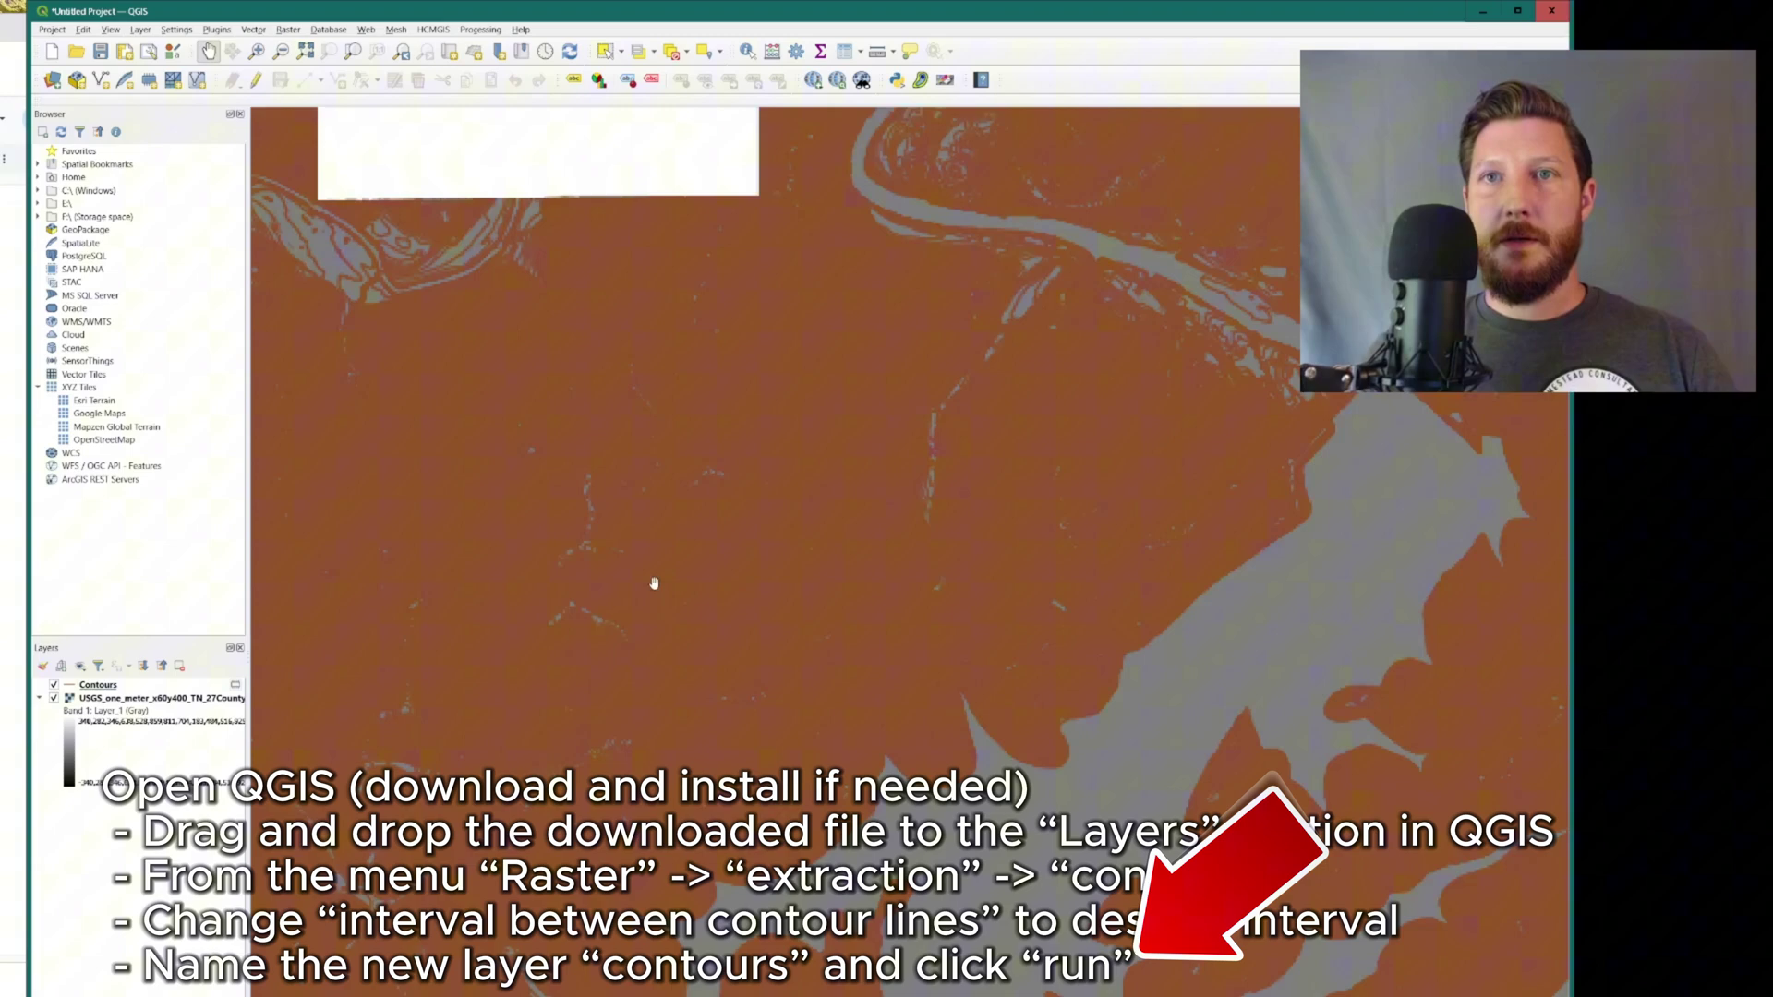
- Scroll the map to view the dense 0.7625-interval contour lines over the elevation raster
scroll(498, 647, down, 3)
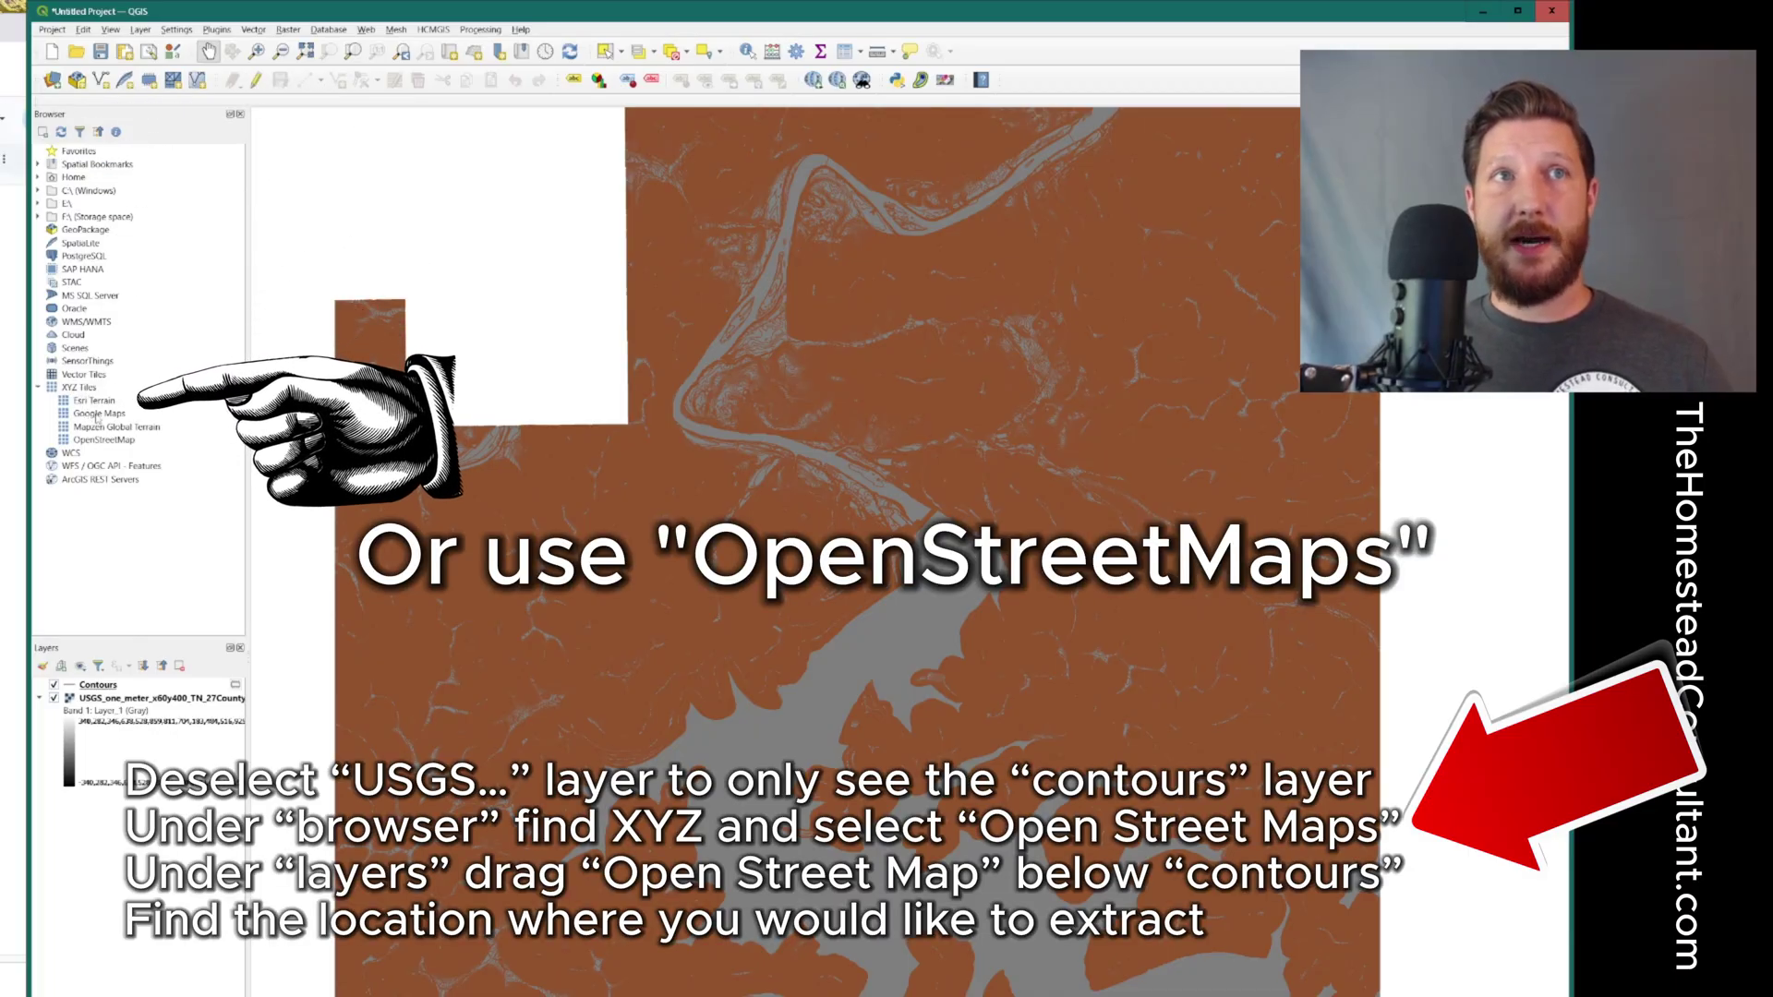
- Add the Google Maps XYZ tile basemap and place it beneath the Contours layer
click(99, 413)
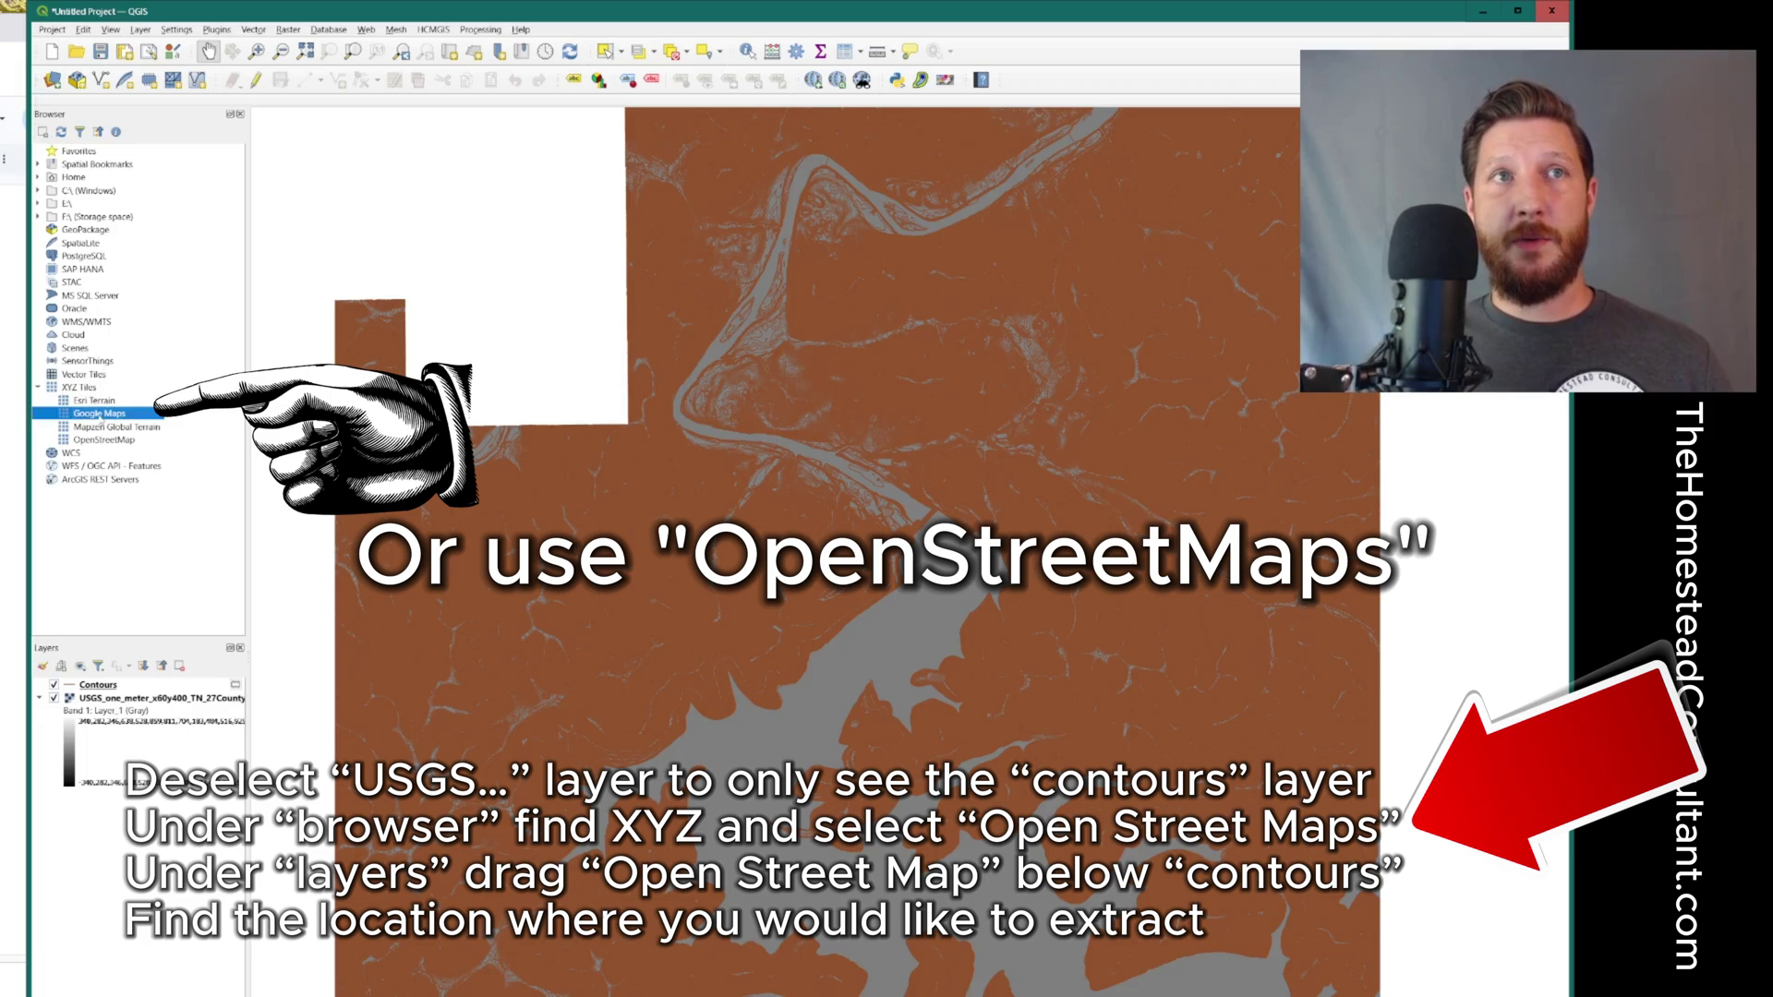
double_click(99, 414)
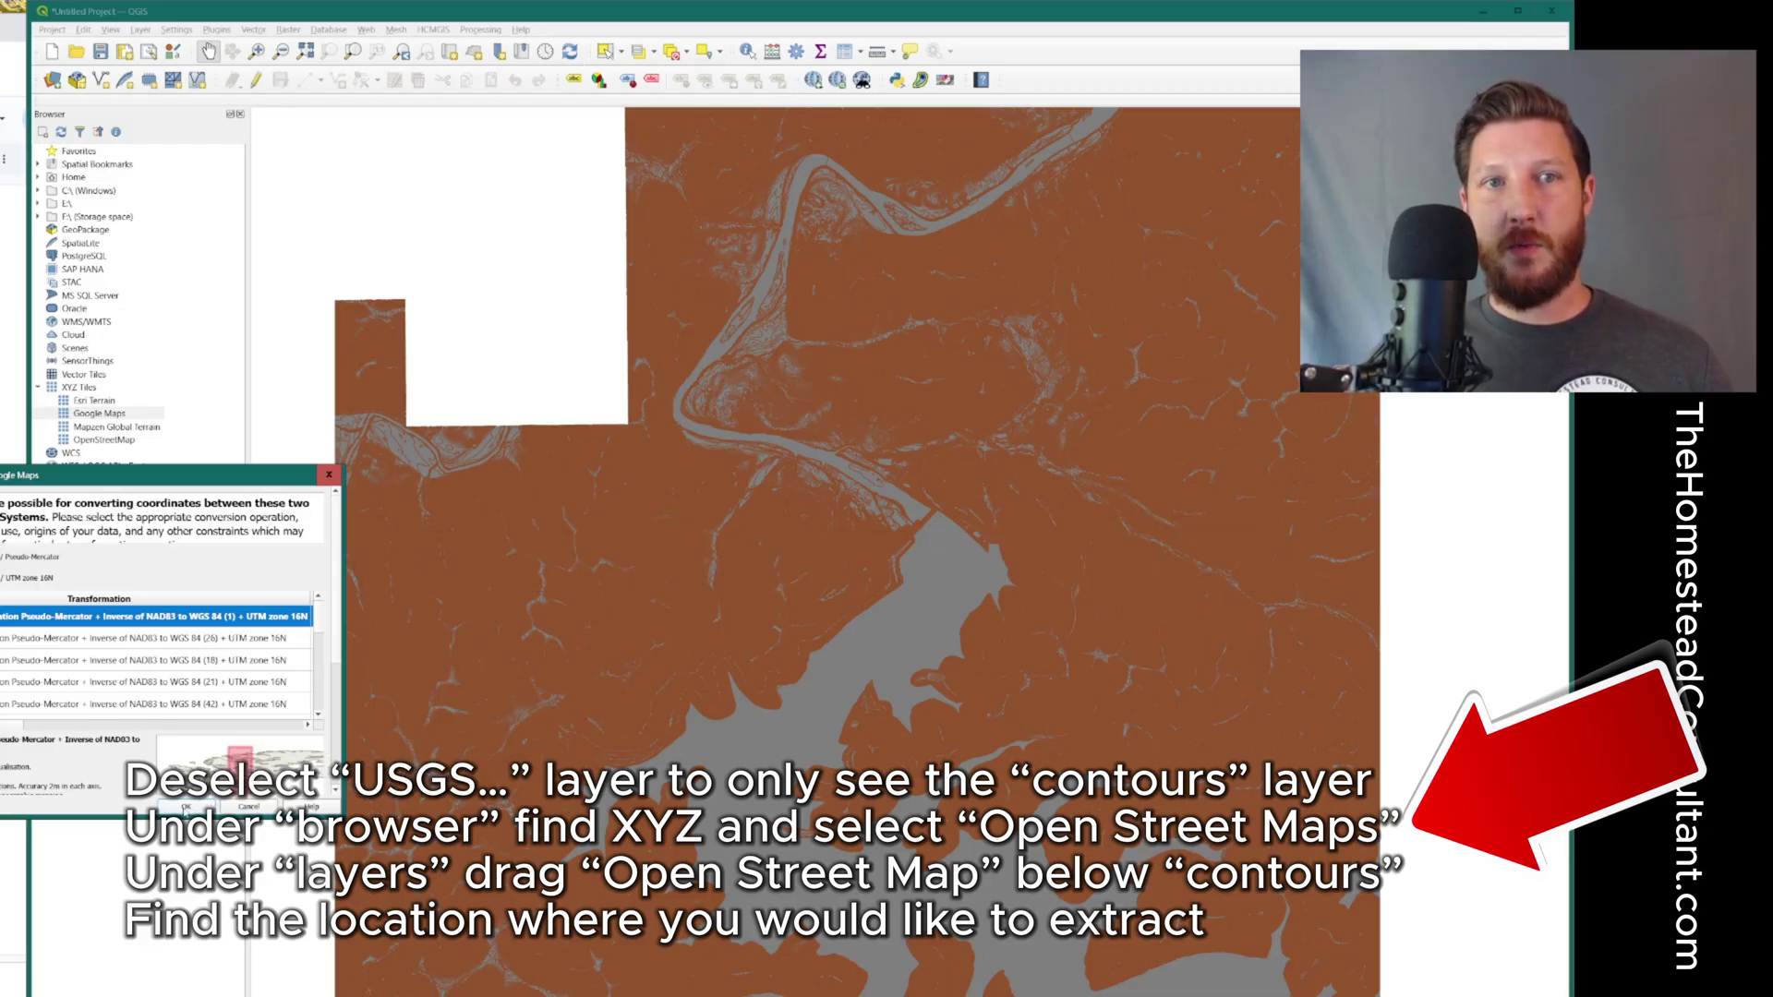
click(186, 806)
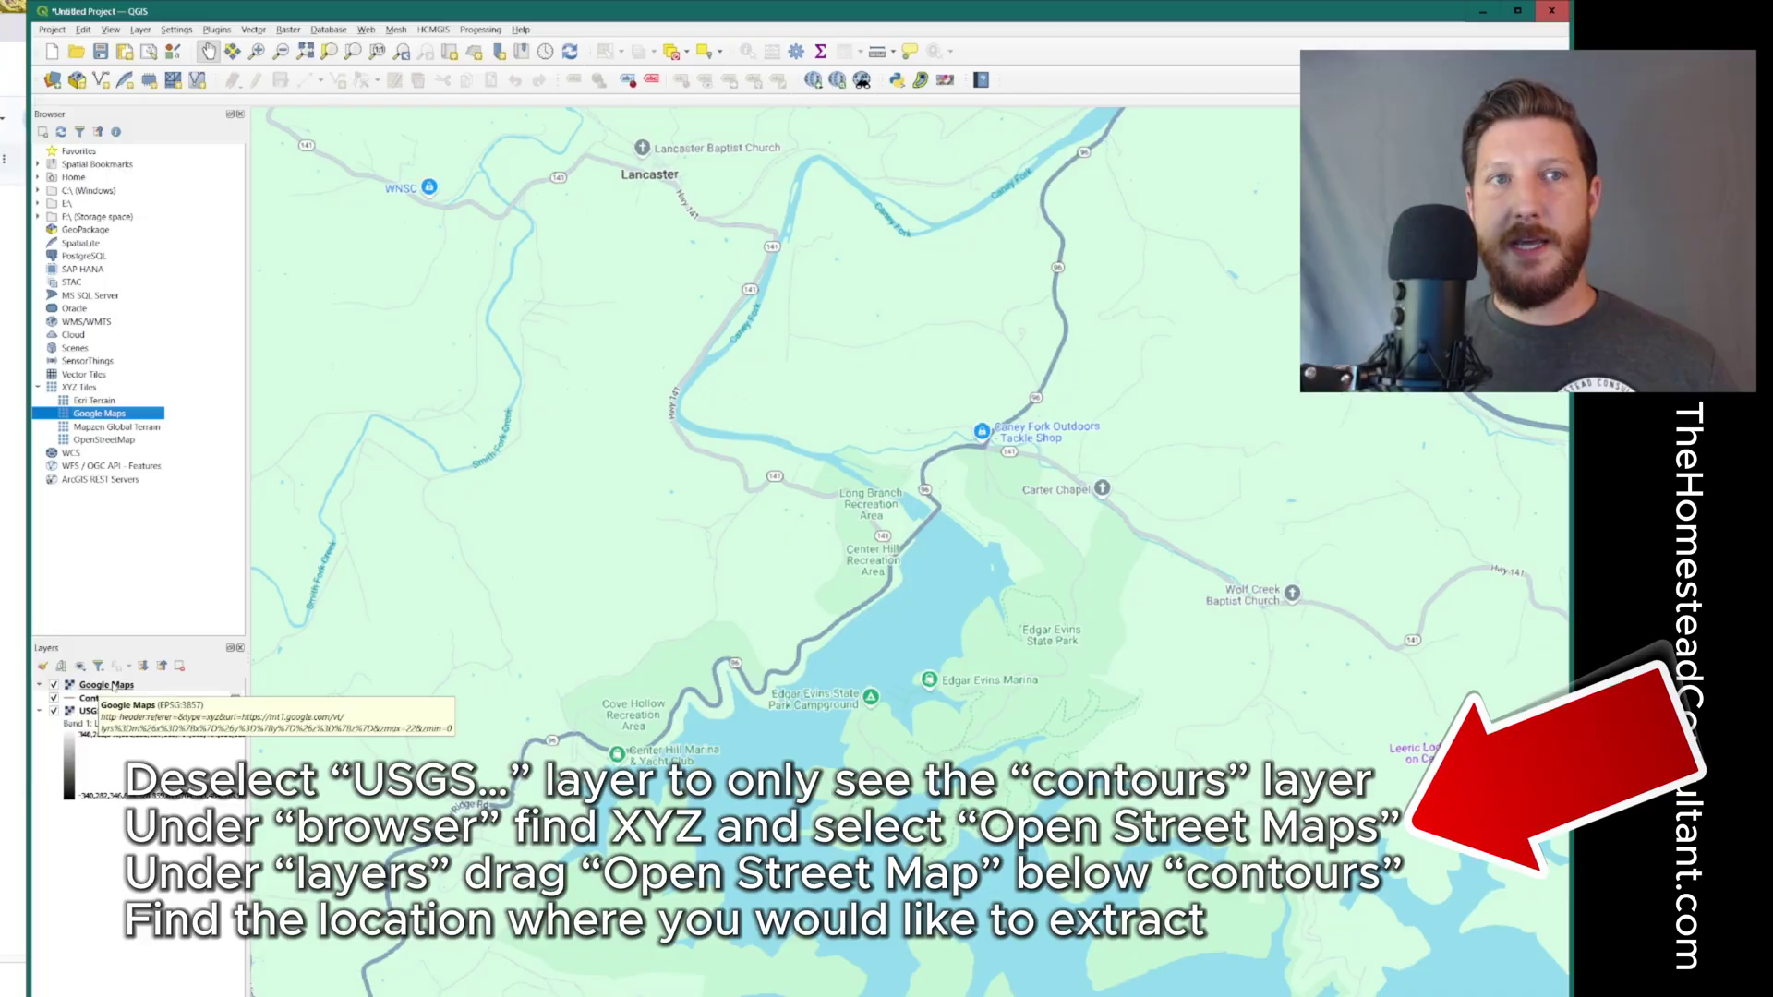
click(104, 690)
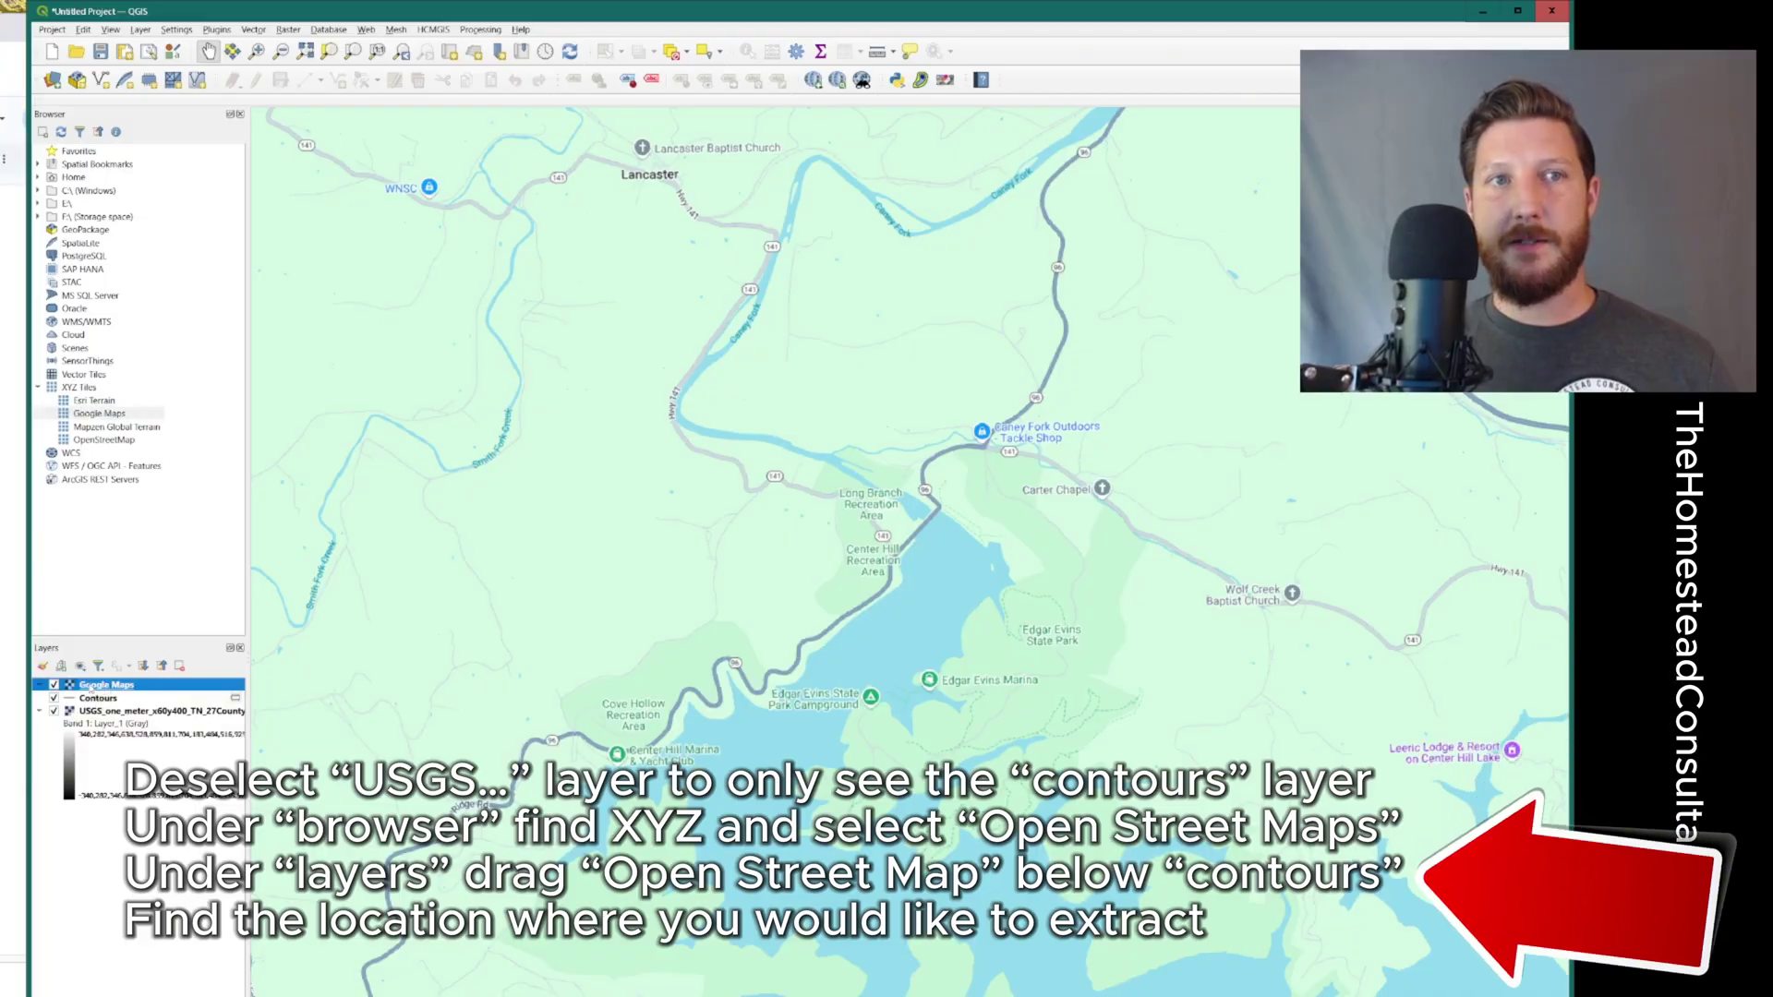
drag(81, 702, 83, 711)
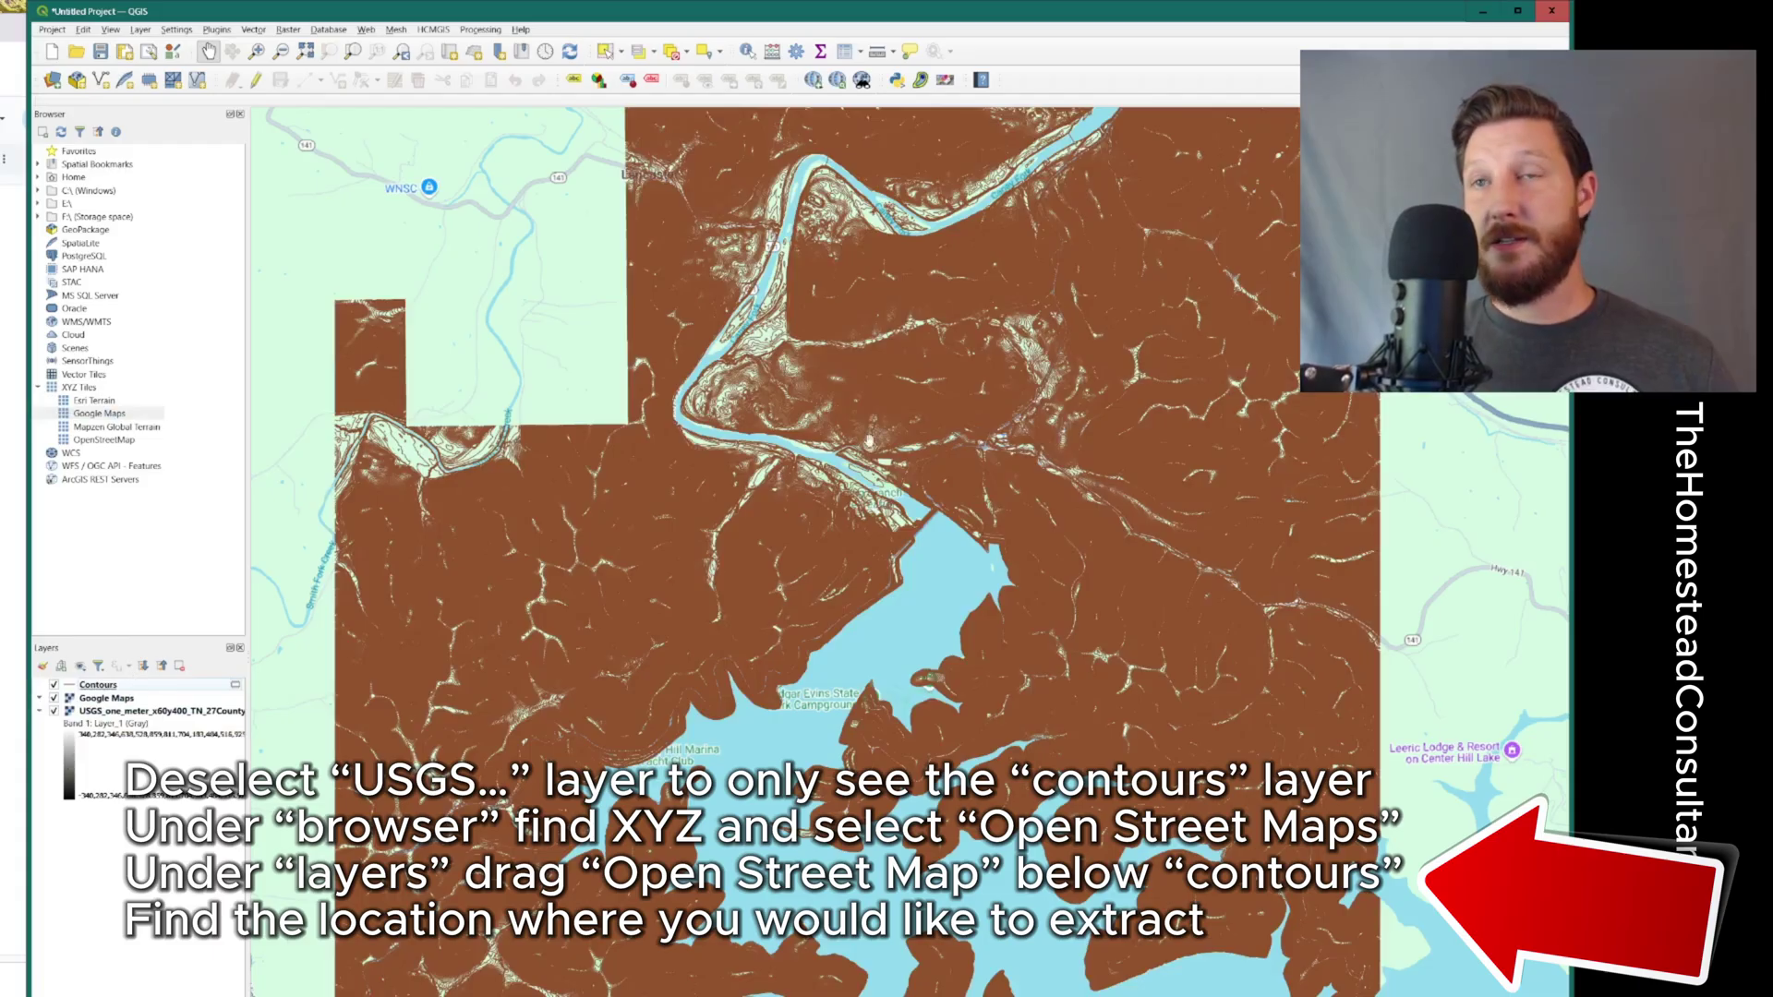
- Zoom and pan to the hill beside Hwy 141, then select the Contours layer
scroll(1018, 412, down, 3)
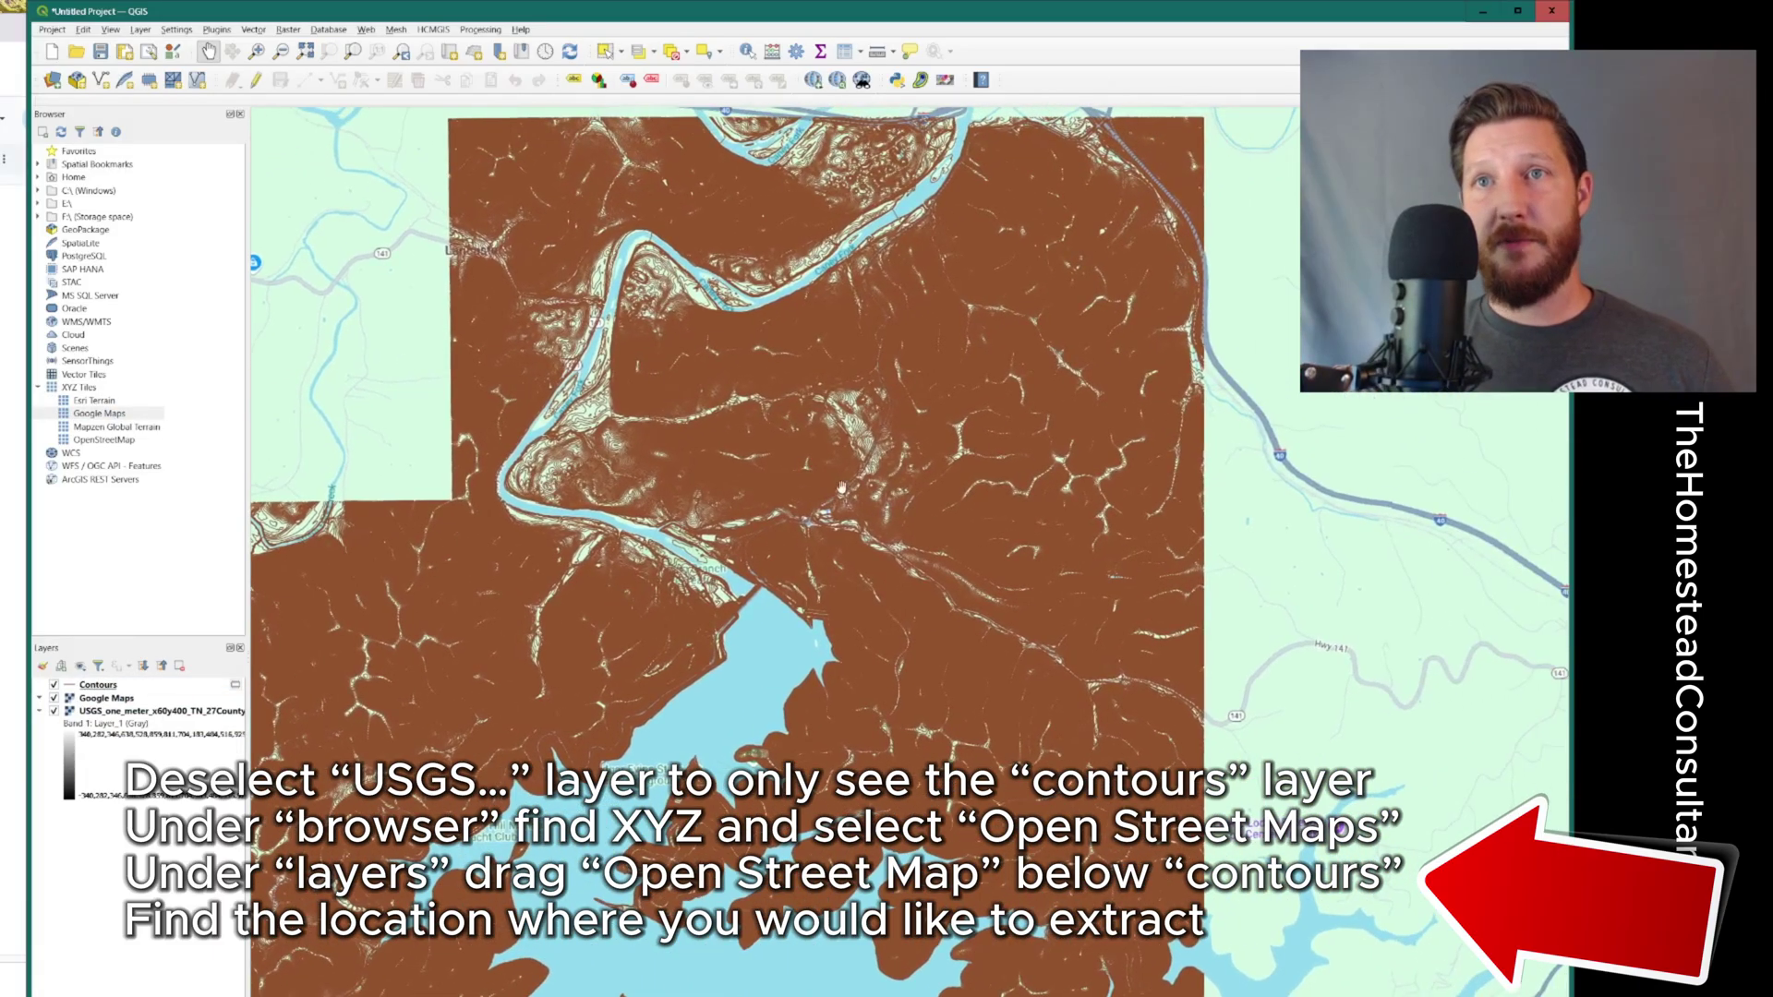
scroll(799, 522, up, 5)
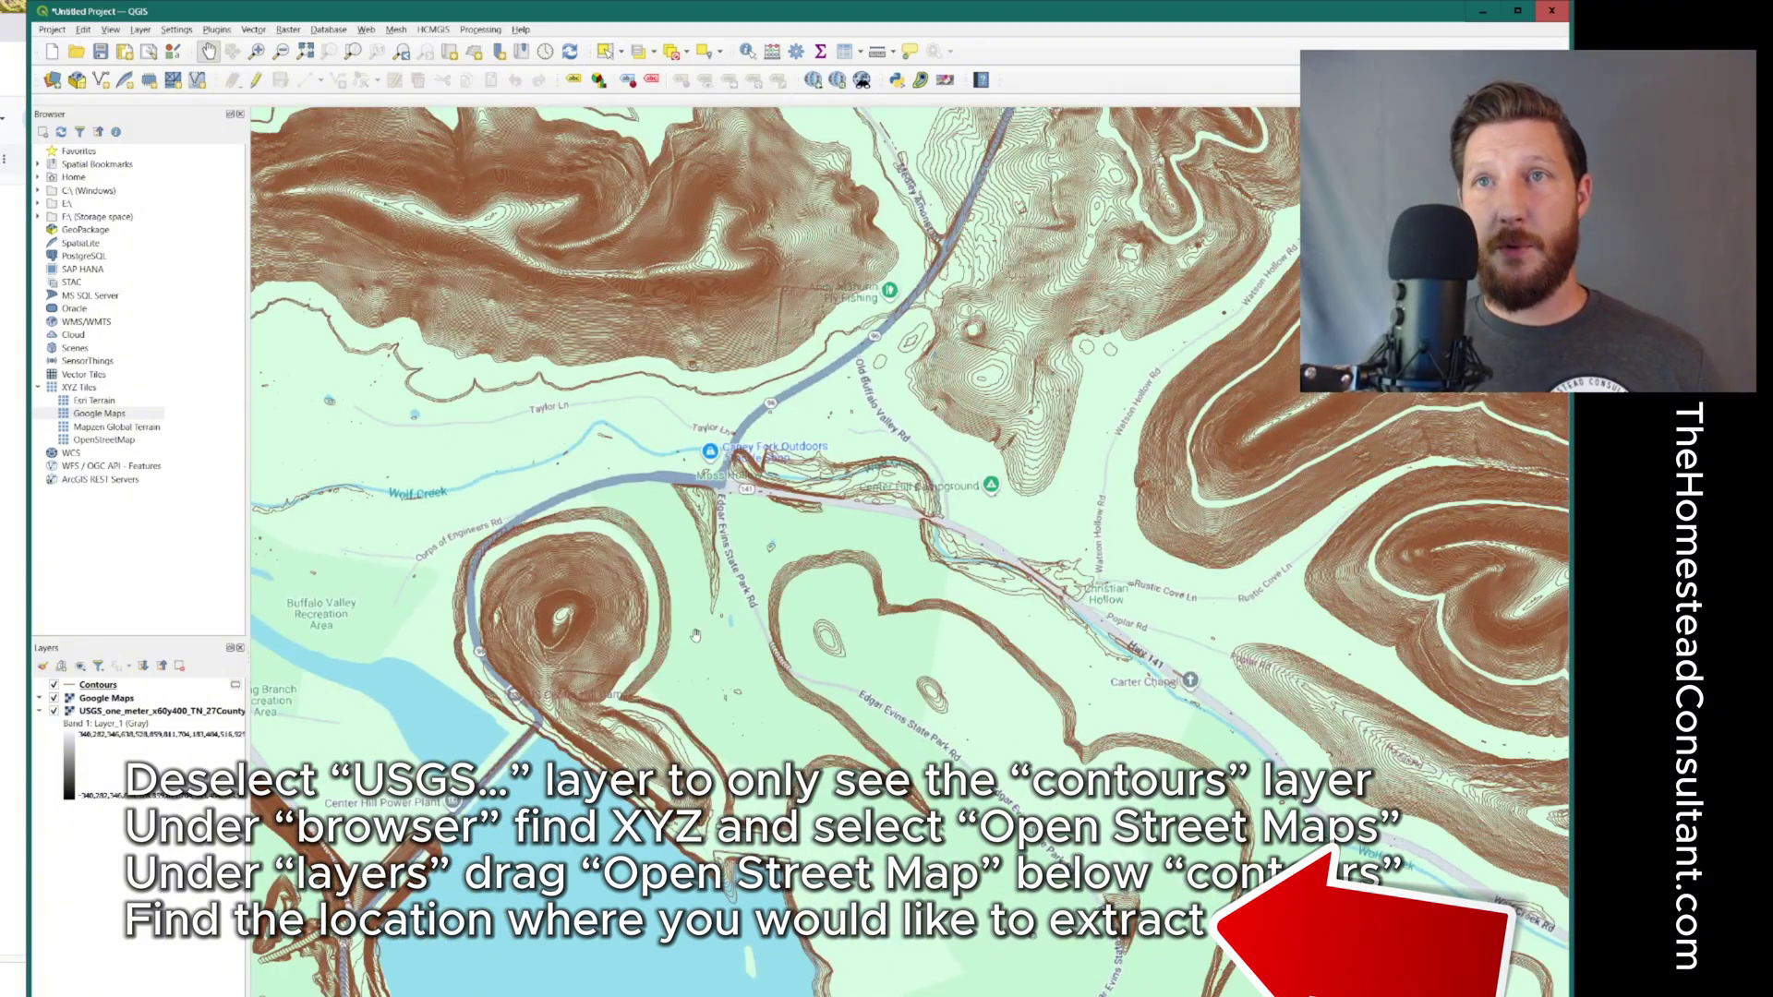
drag(691, 619, 805, 610)
scroll(804, 610, up, 3)
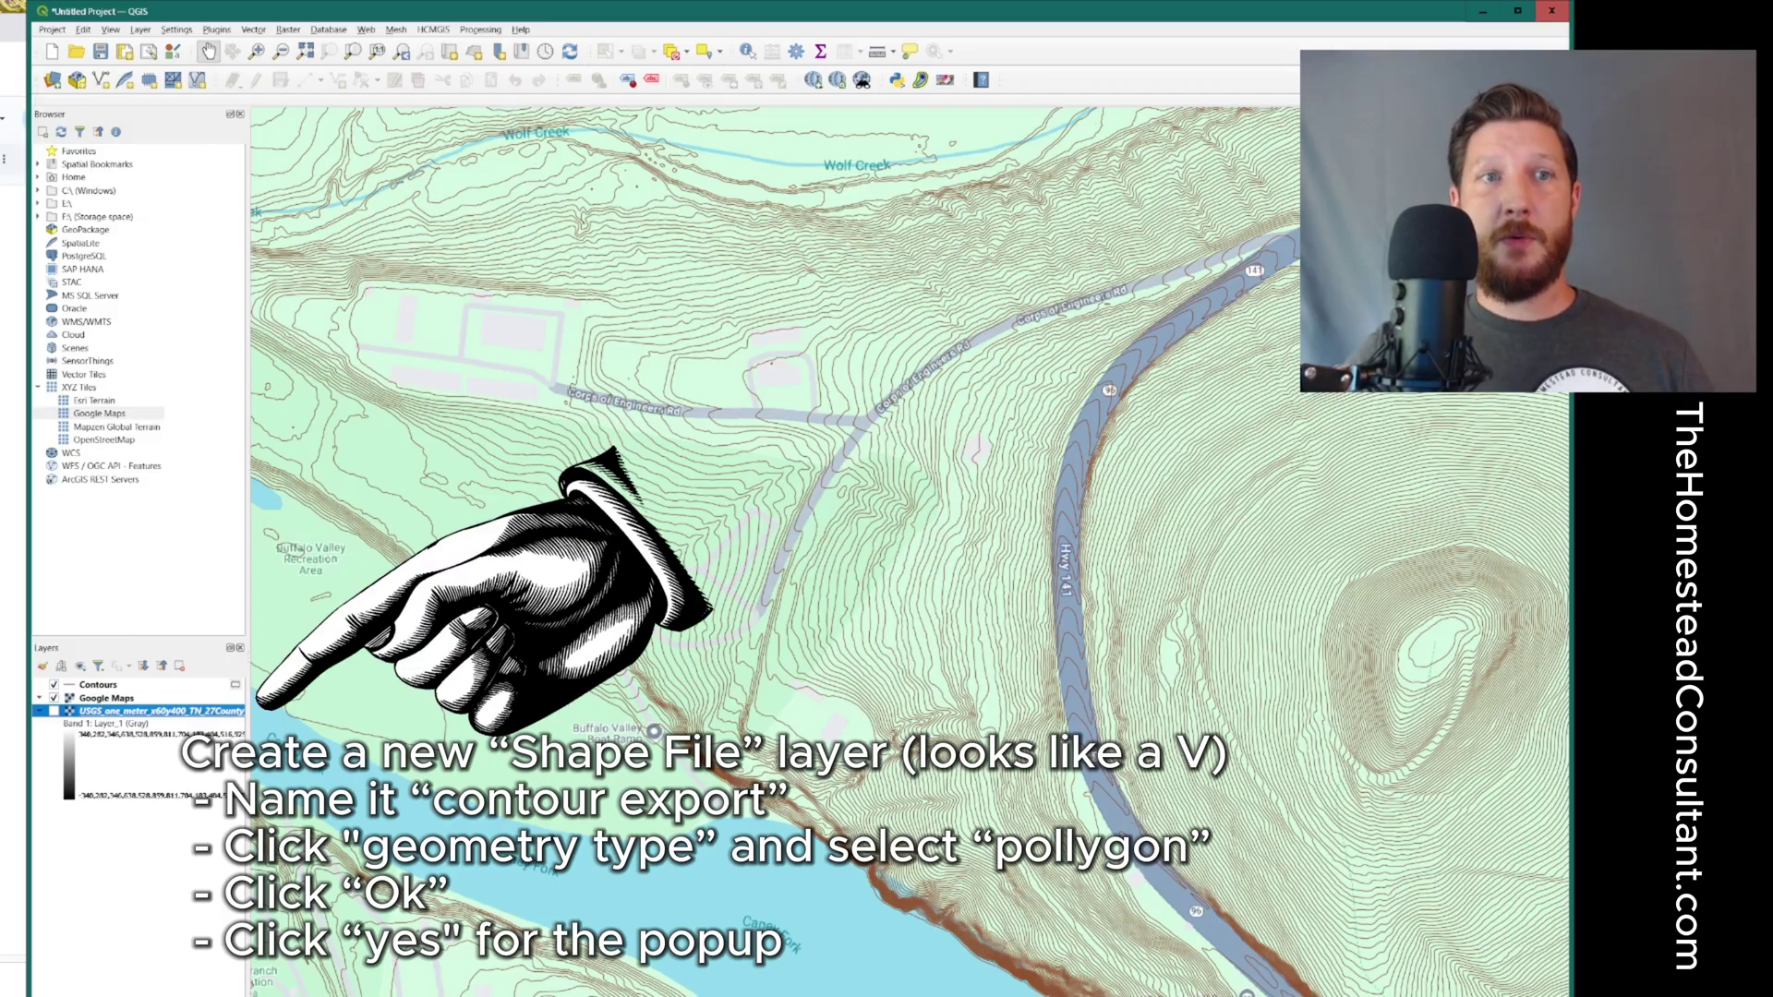
click(98, 685)
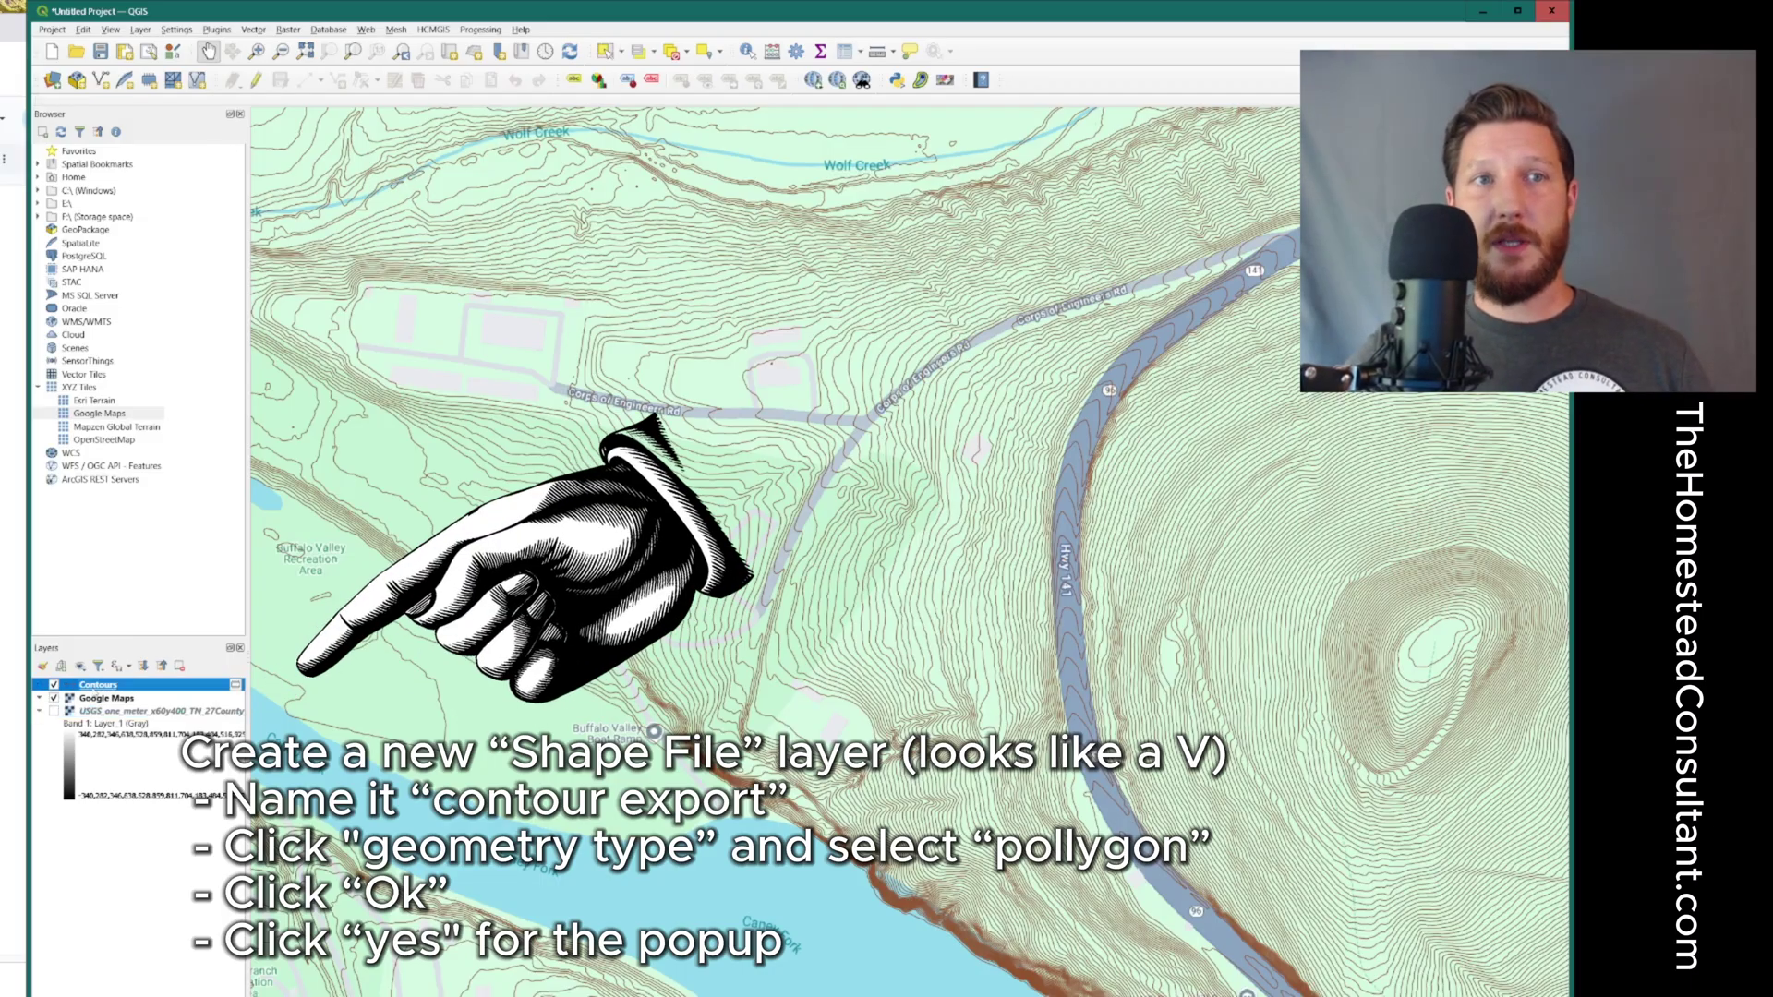
- Create a Polygon shapefile layer named 'contour export', overwriting the existing file
click(100, 79)
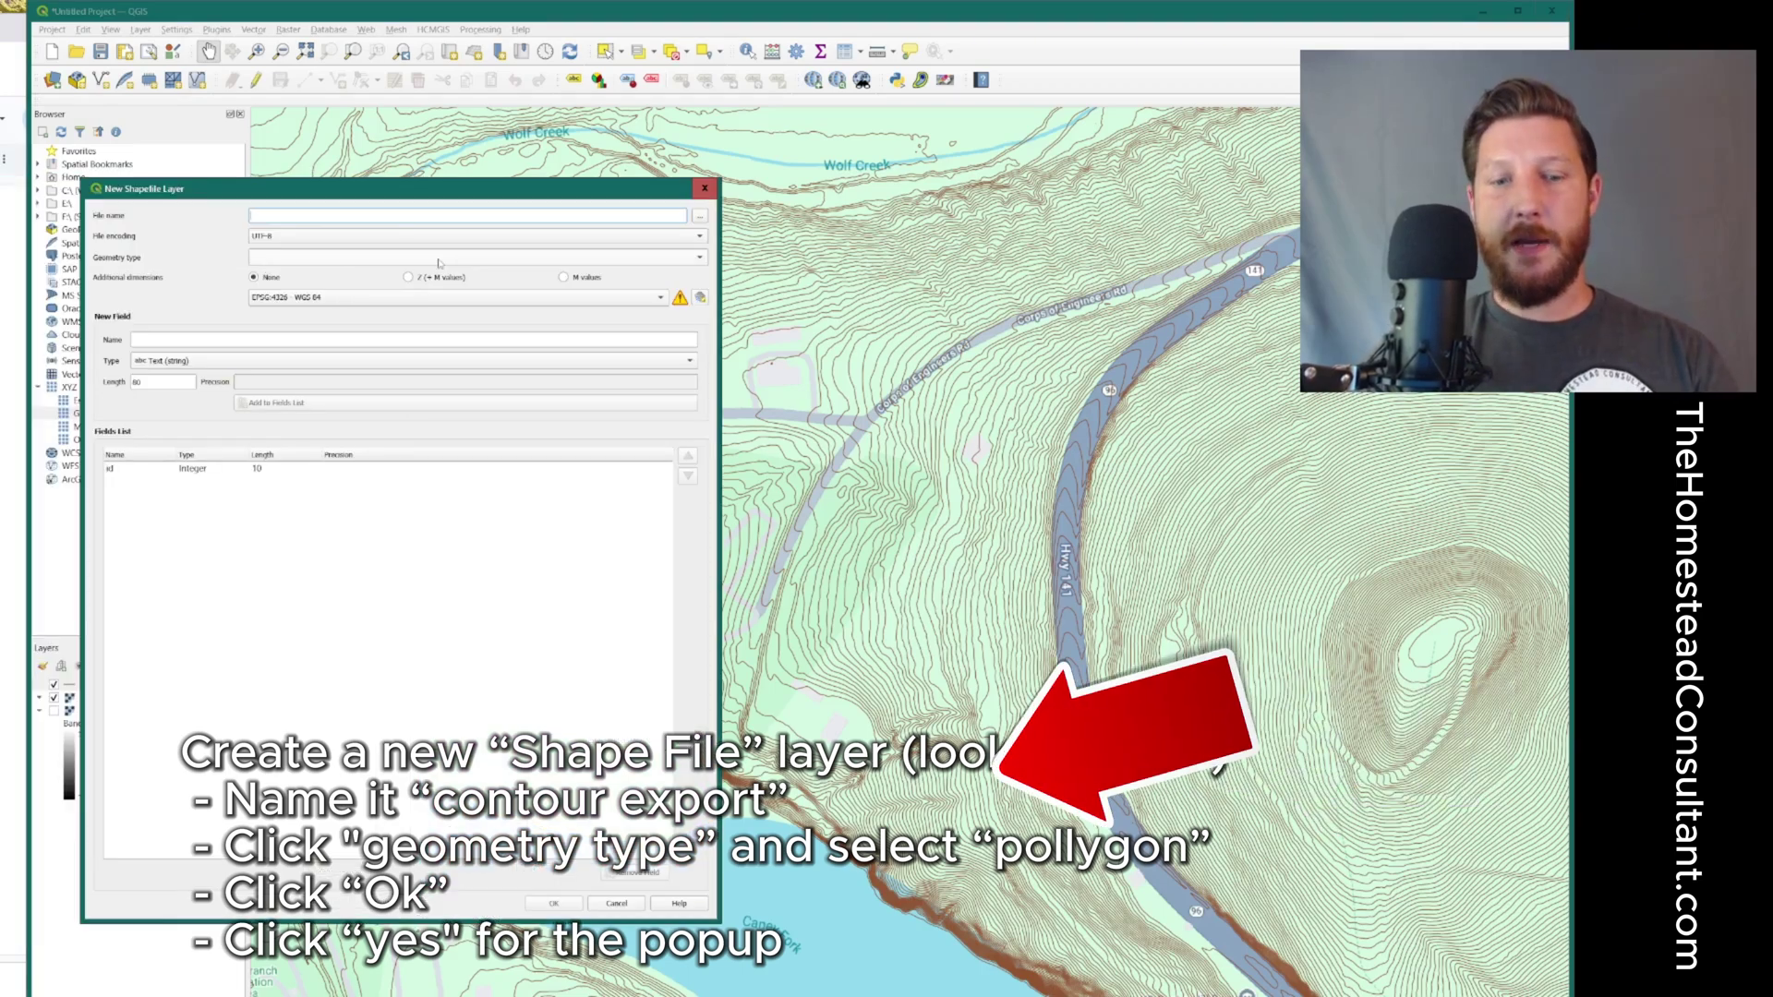
text(contour export)
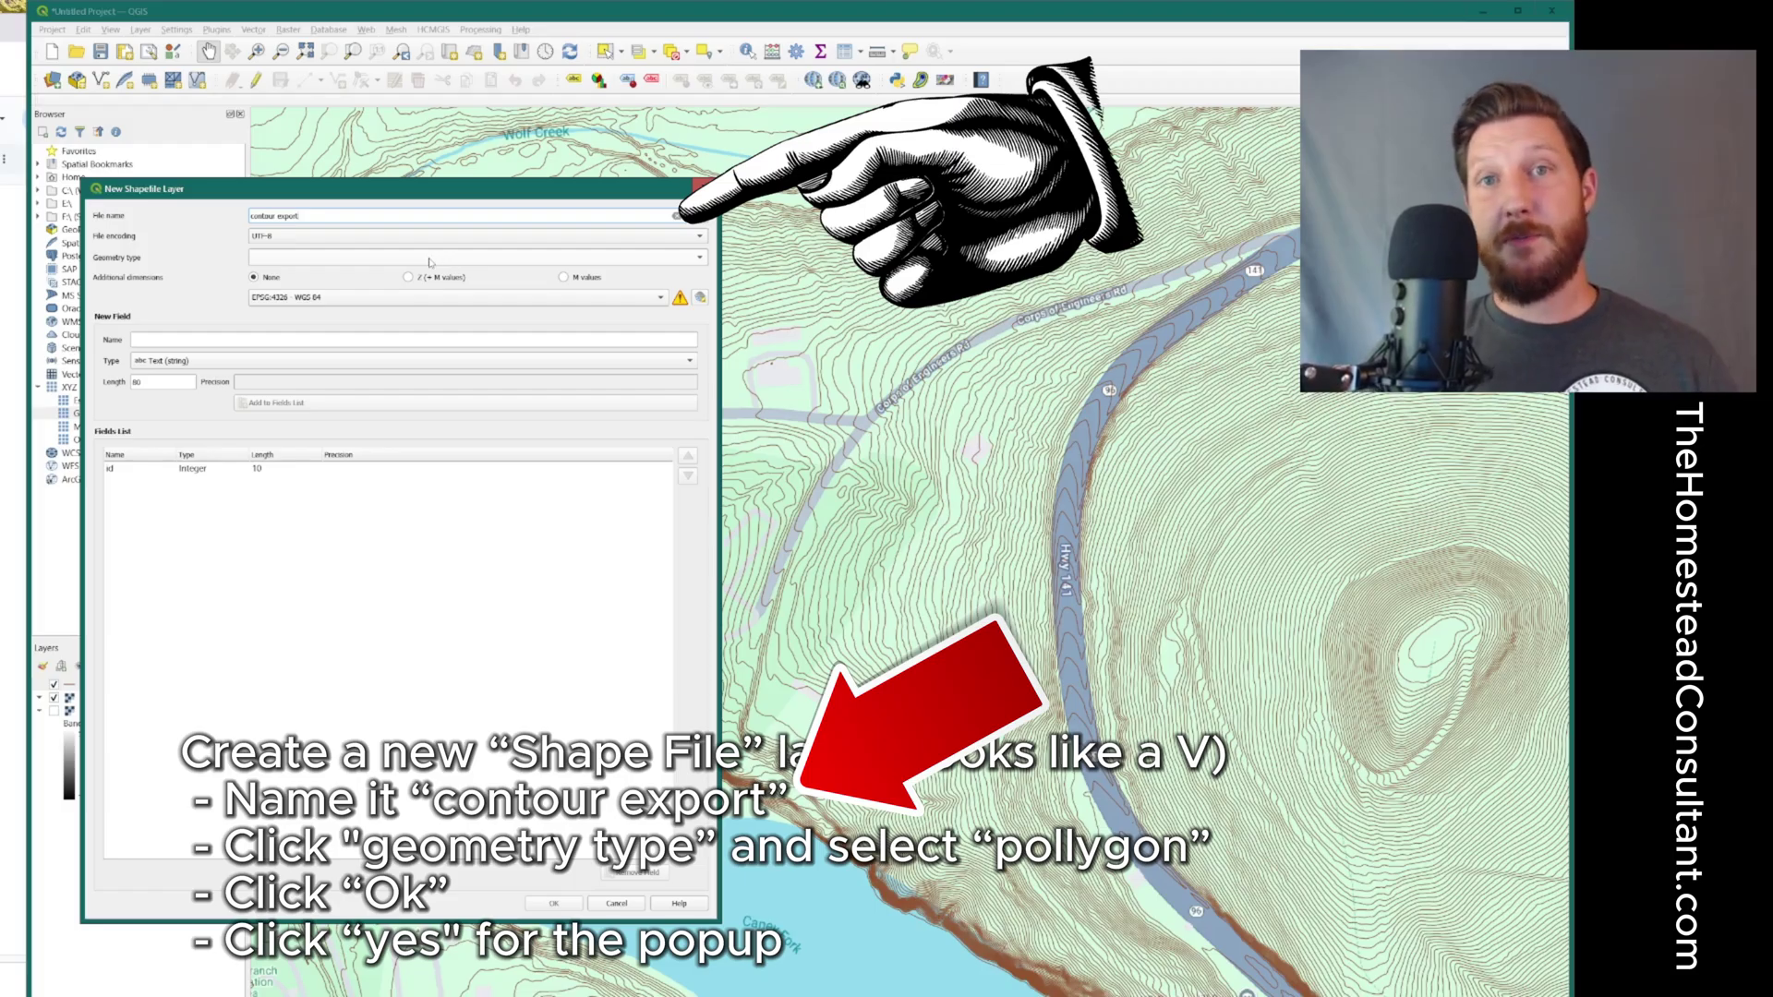
click(275, 258)
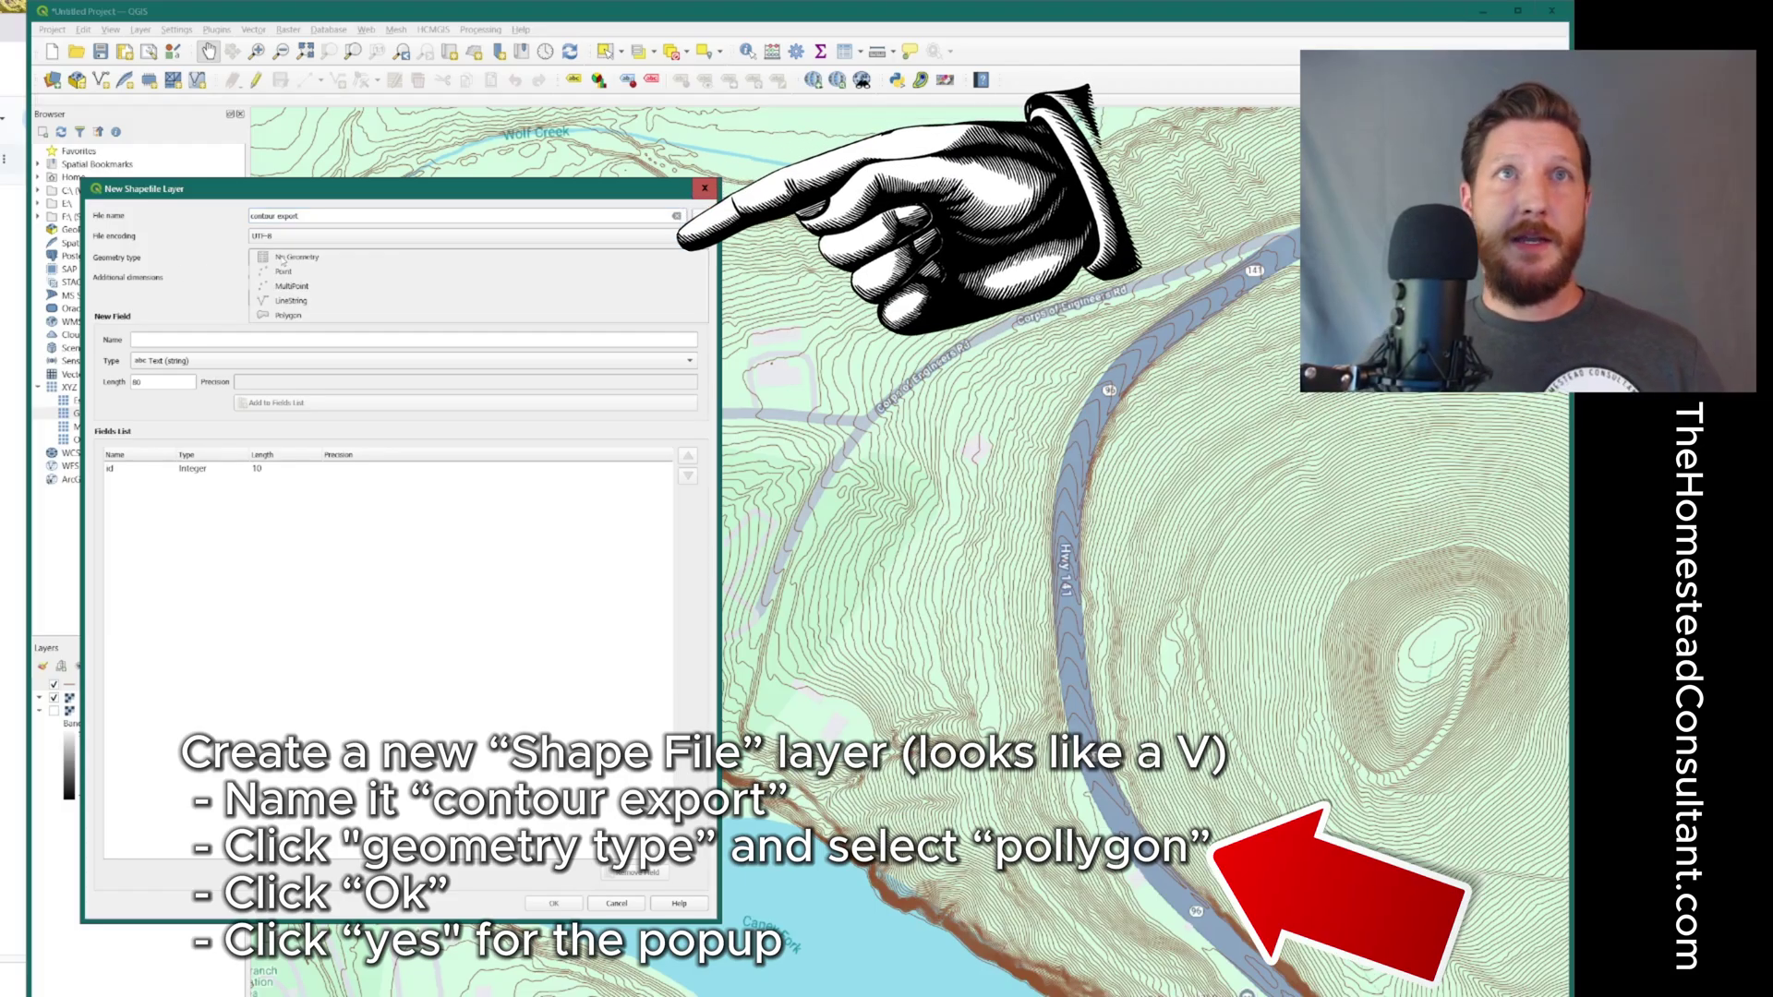
click(315, 316)
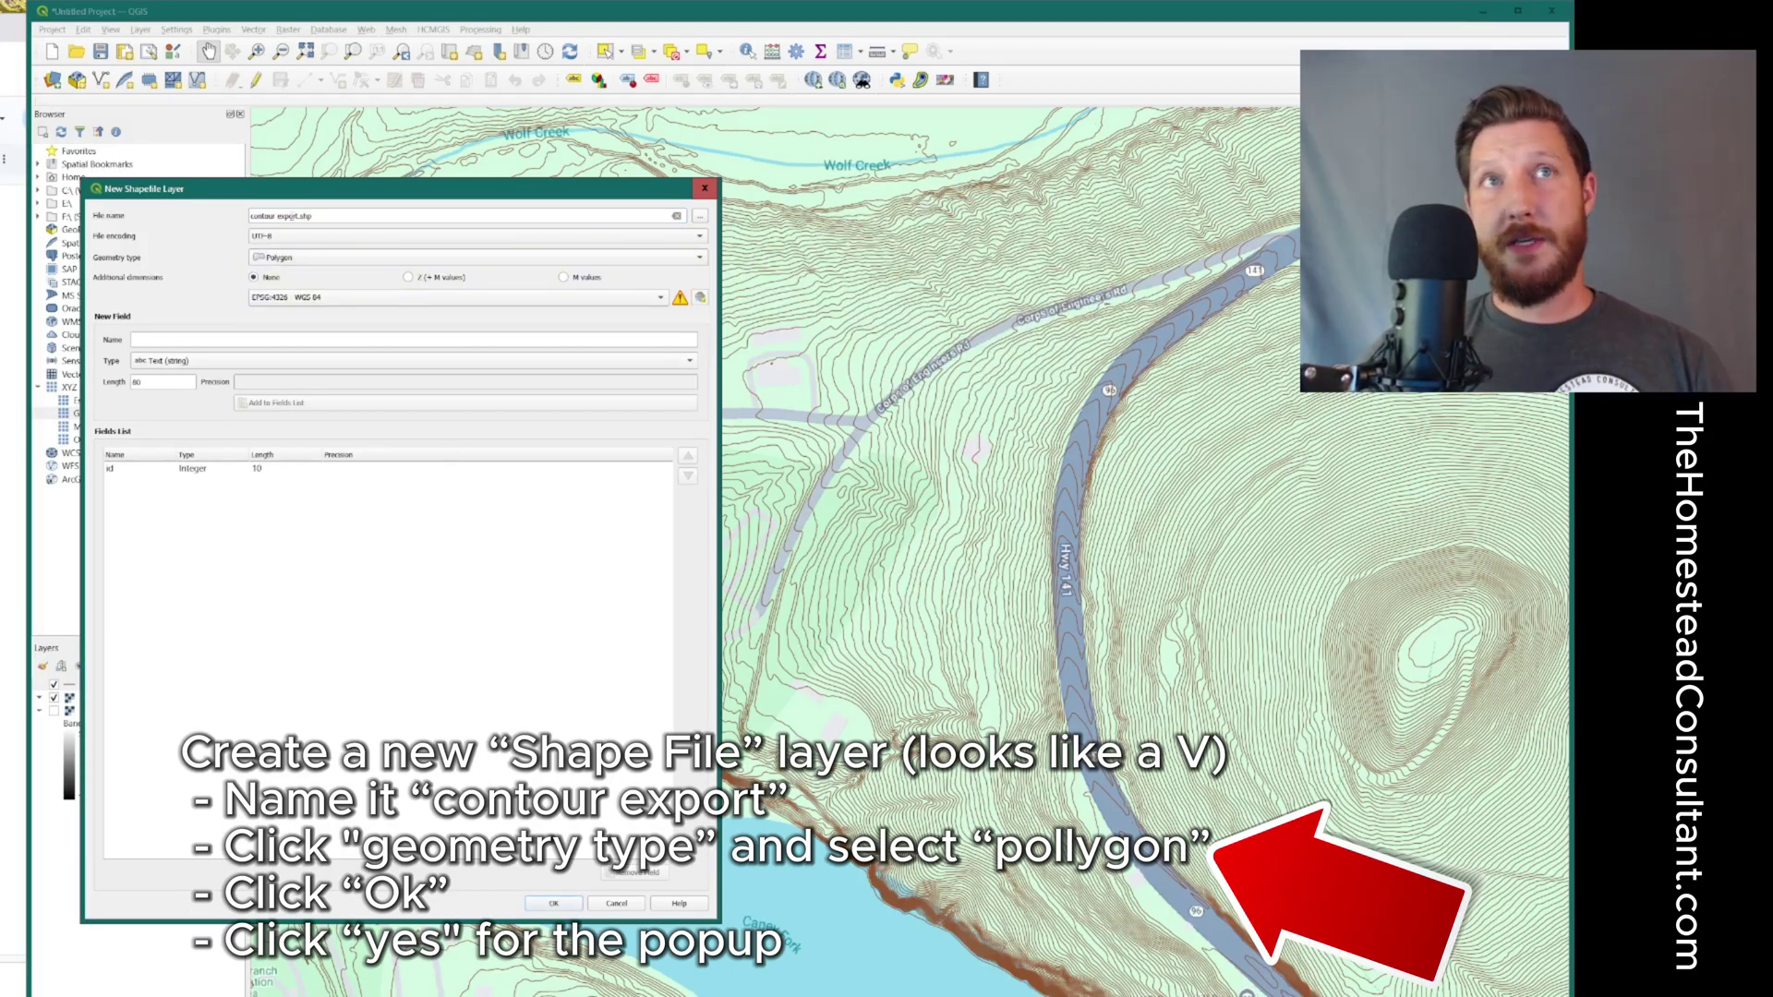
drag(165, 185, 270, 175)
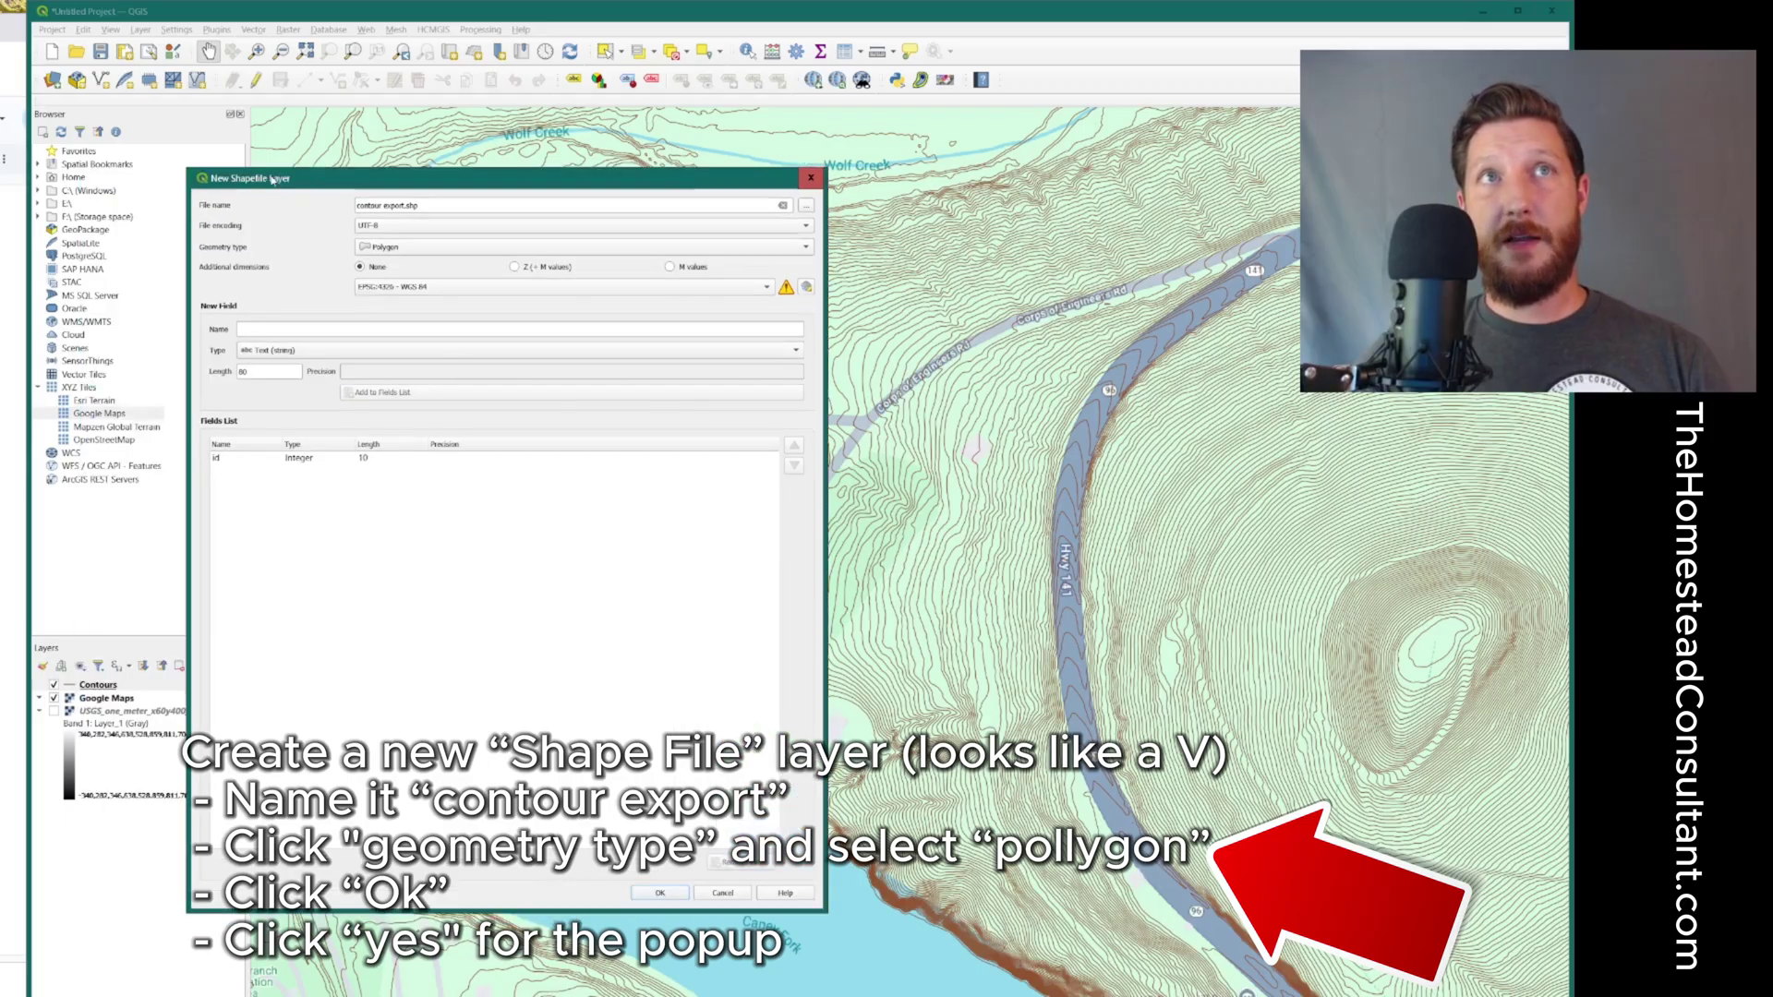
click(665, 894)
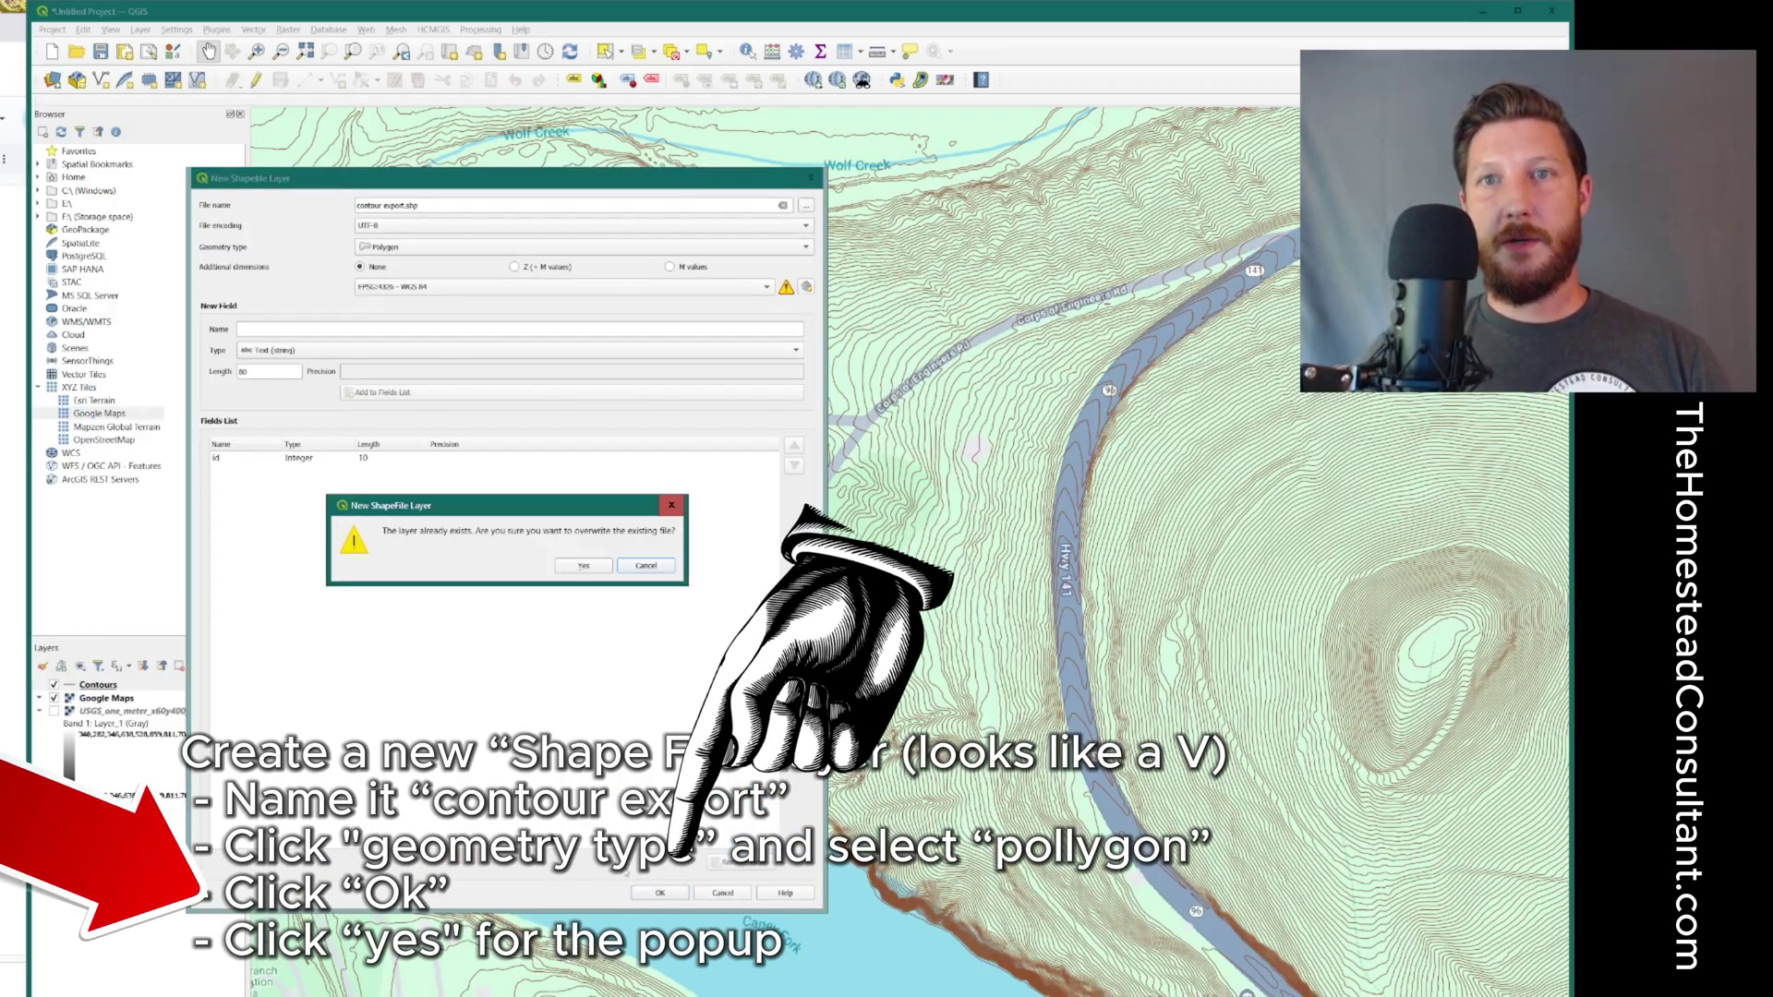
click(582, 566)
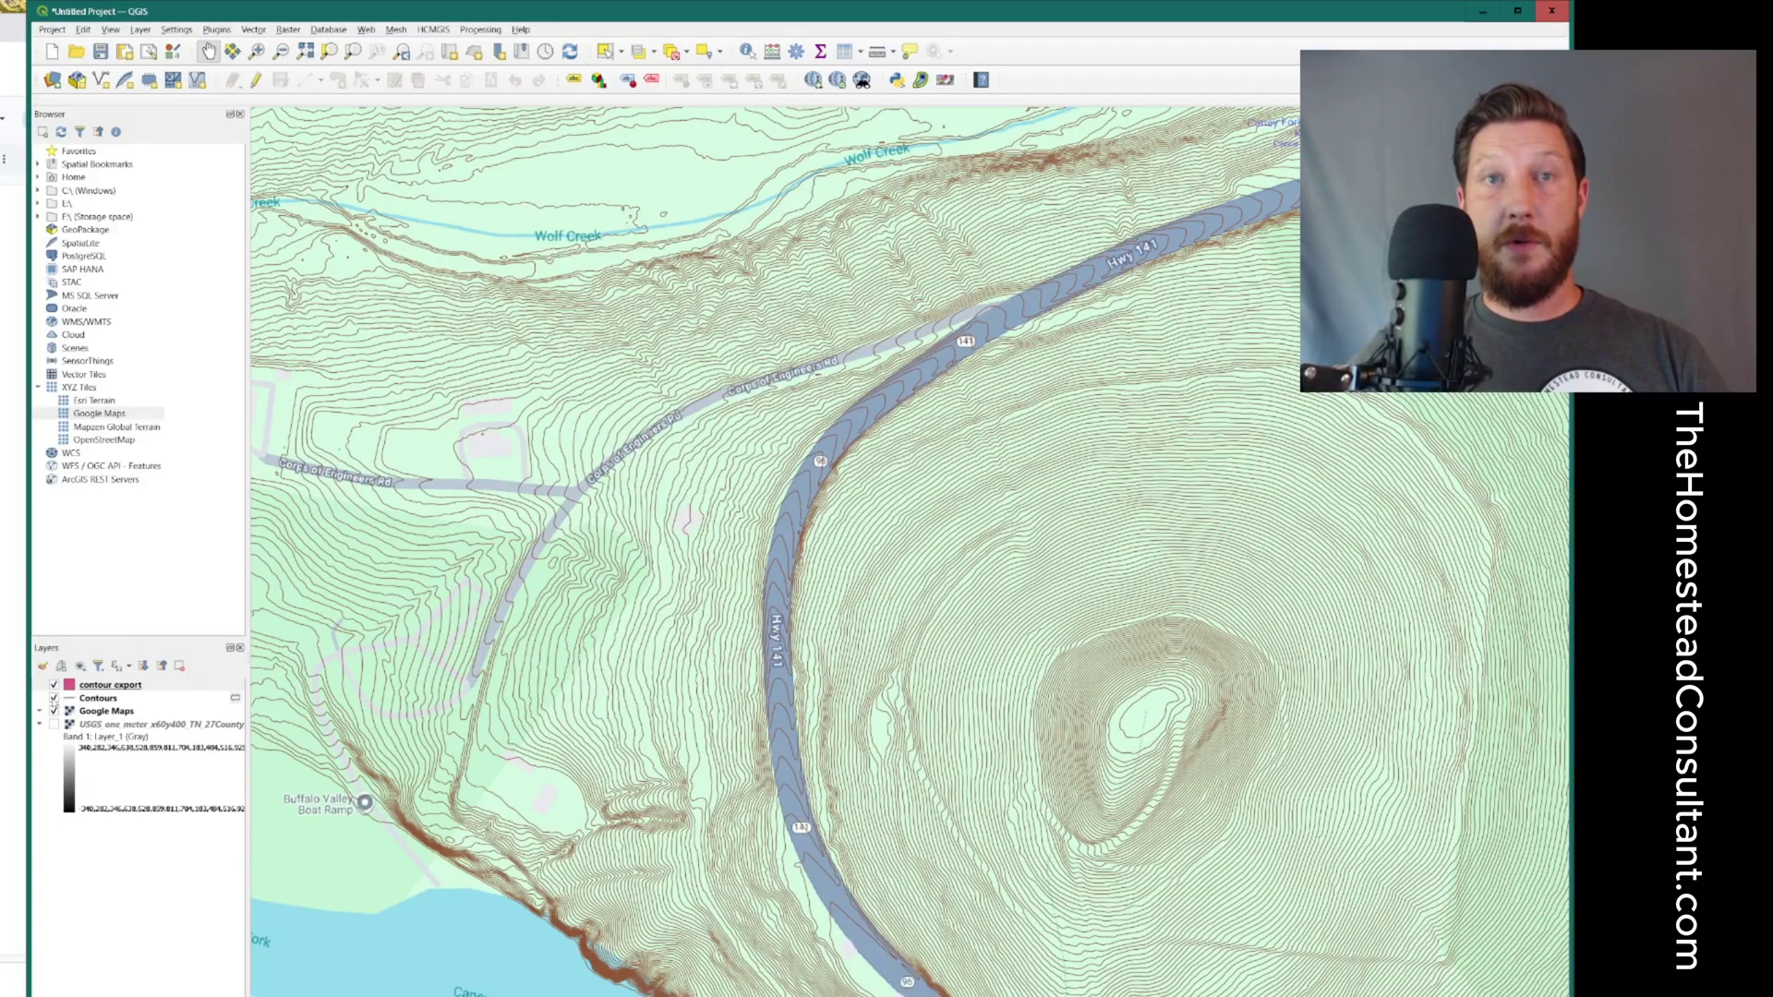
- Draw a four-corner clip rectangle across Hwy 141 in the contour export layer and commit it
click(104, 688)
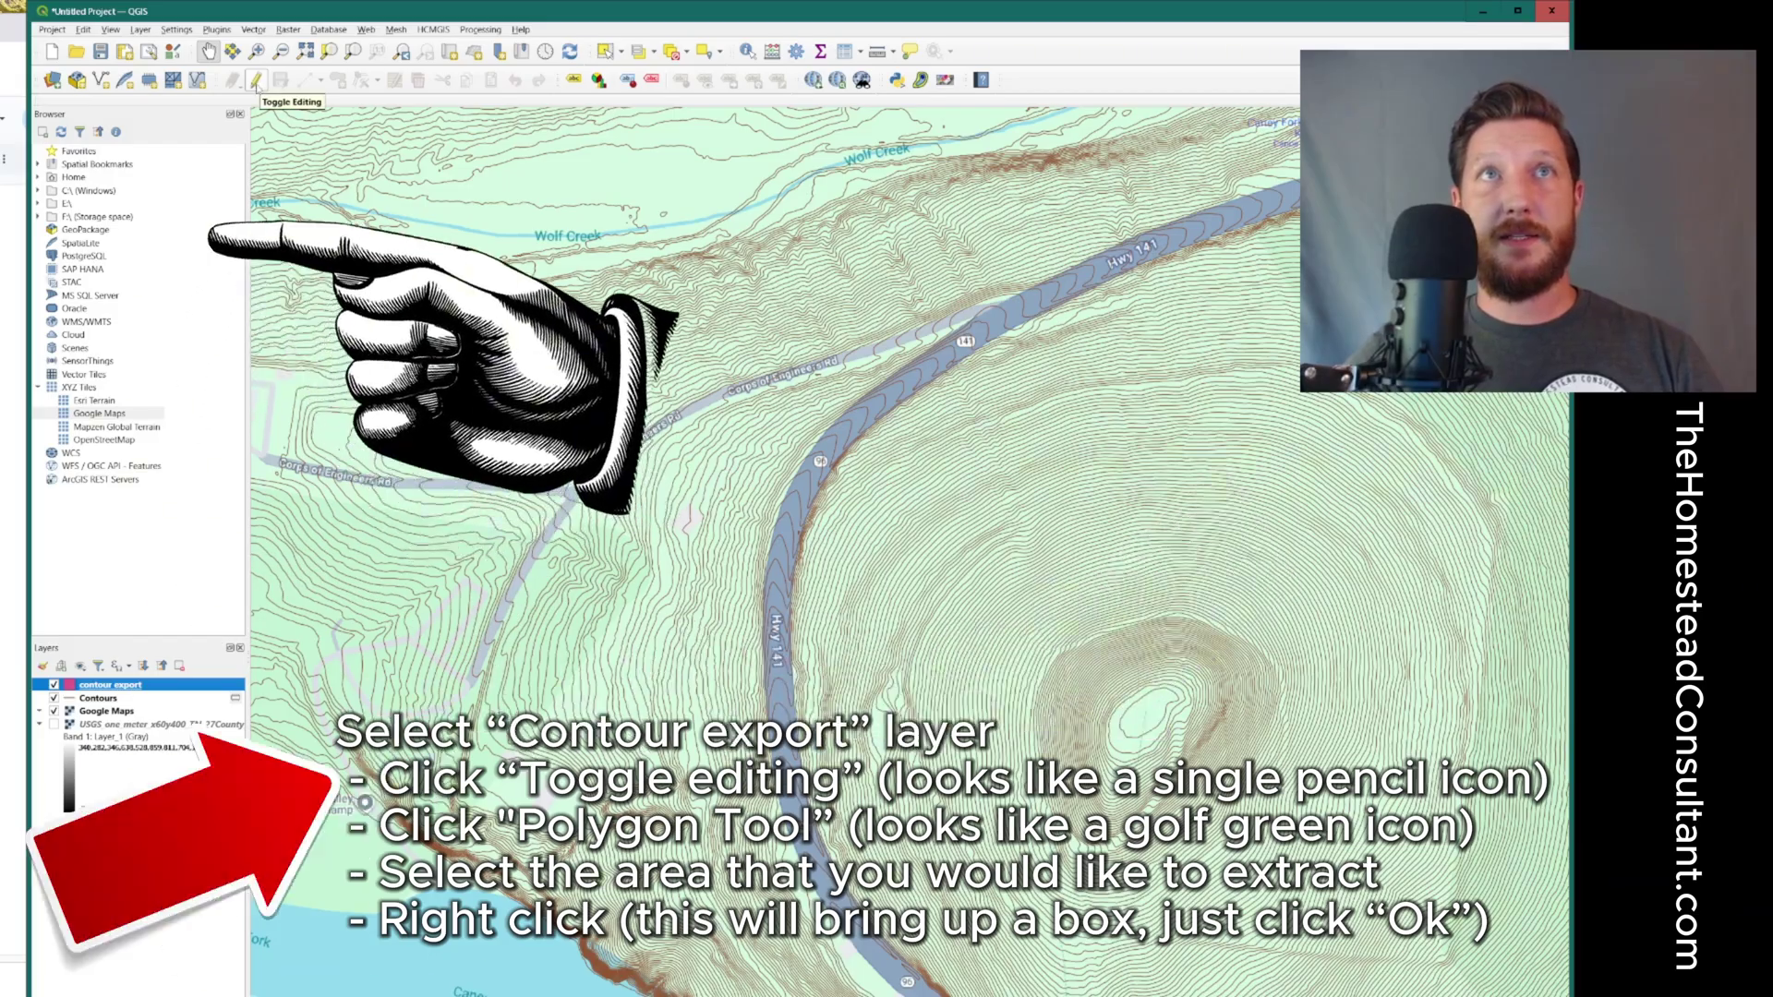
click(256, 83)
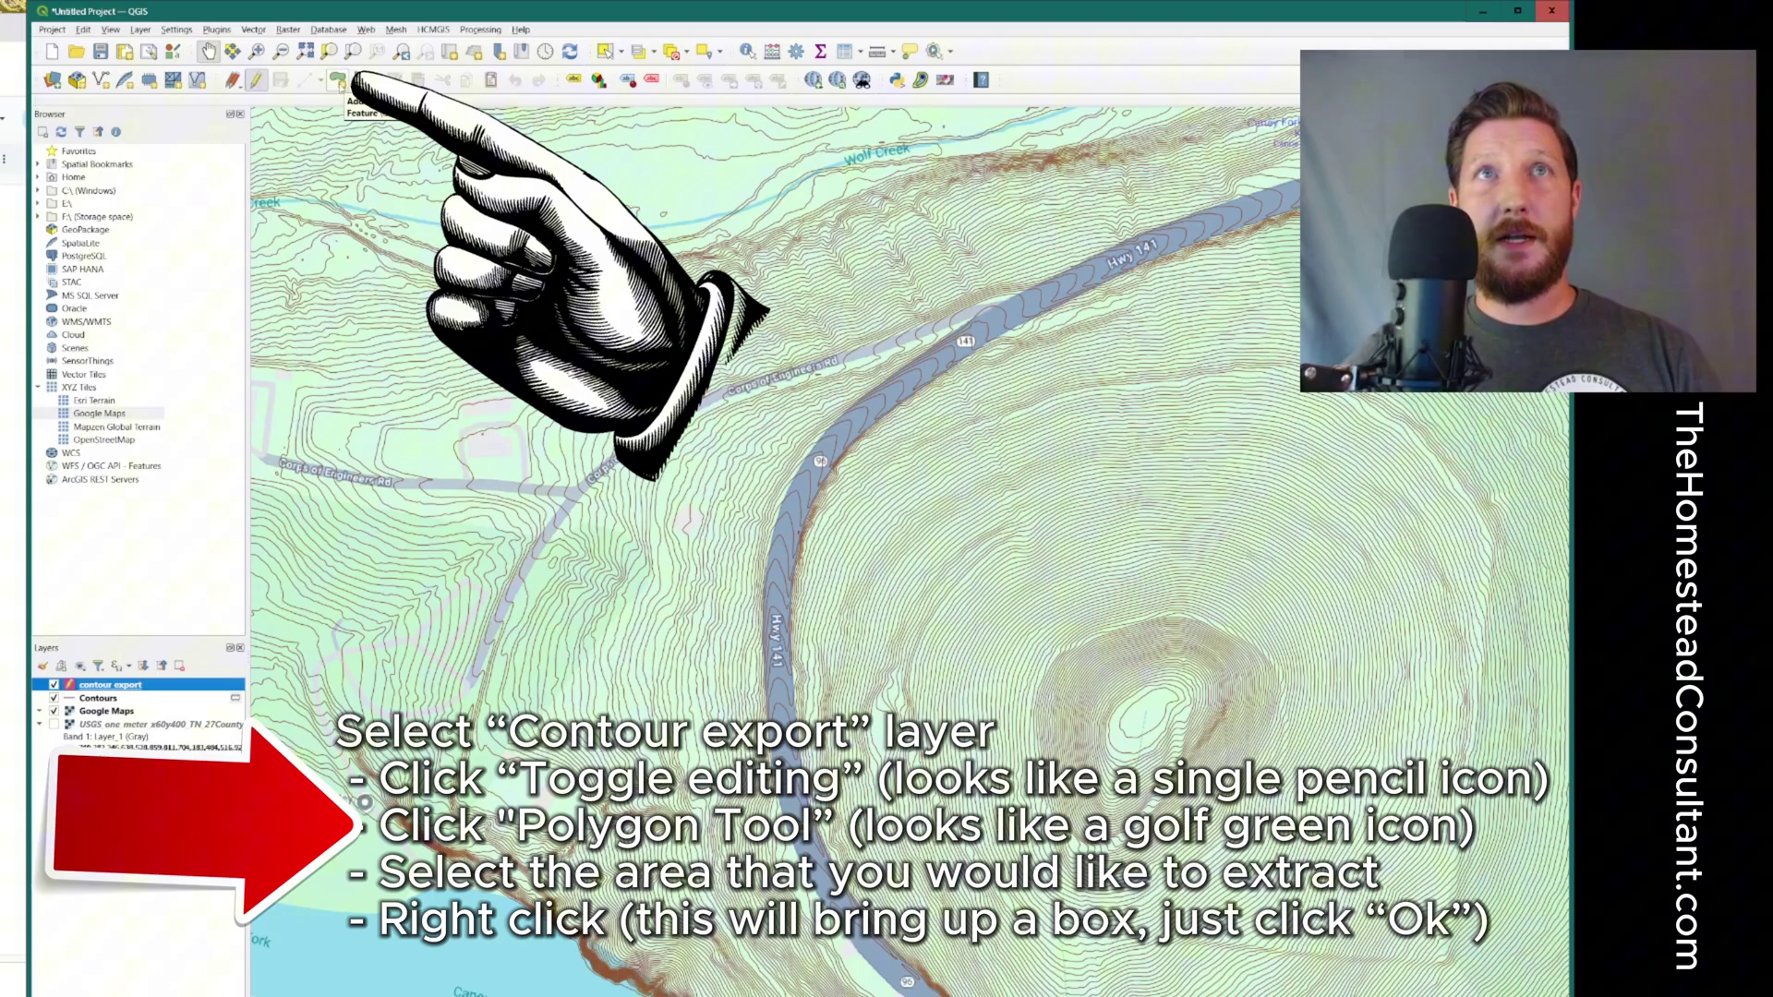
click(338, 81)
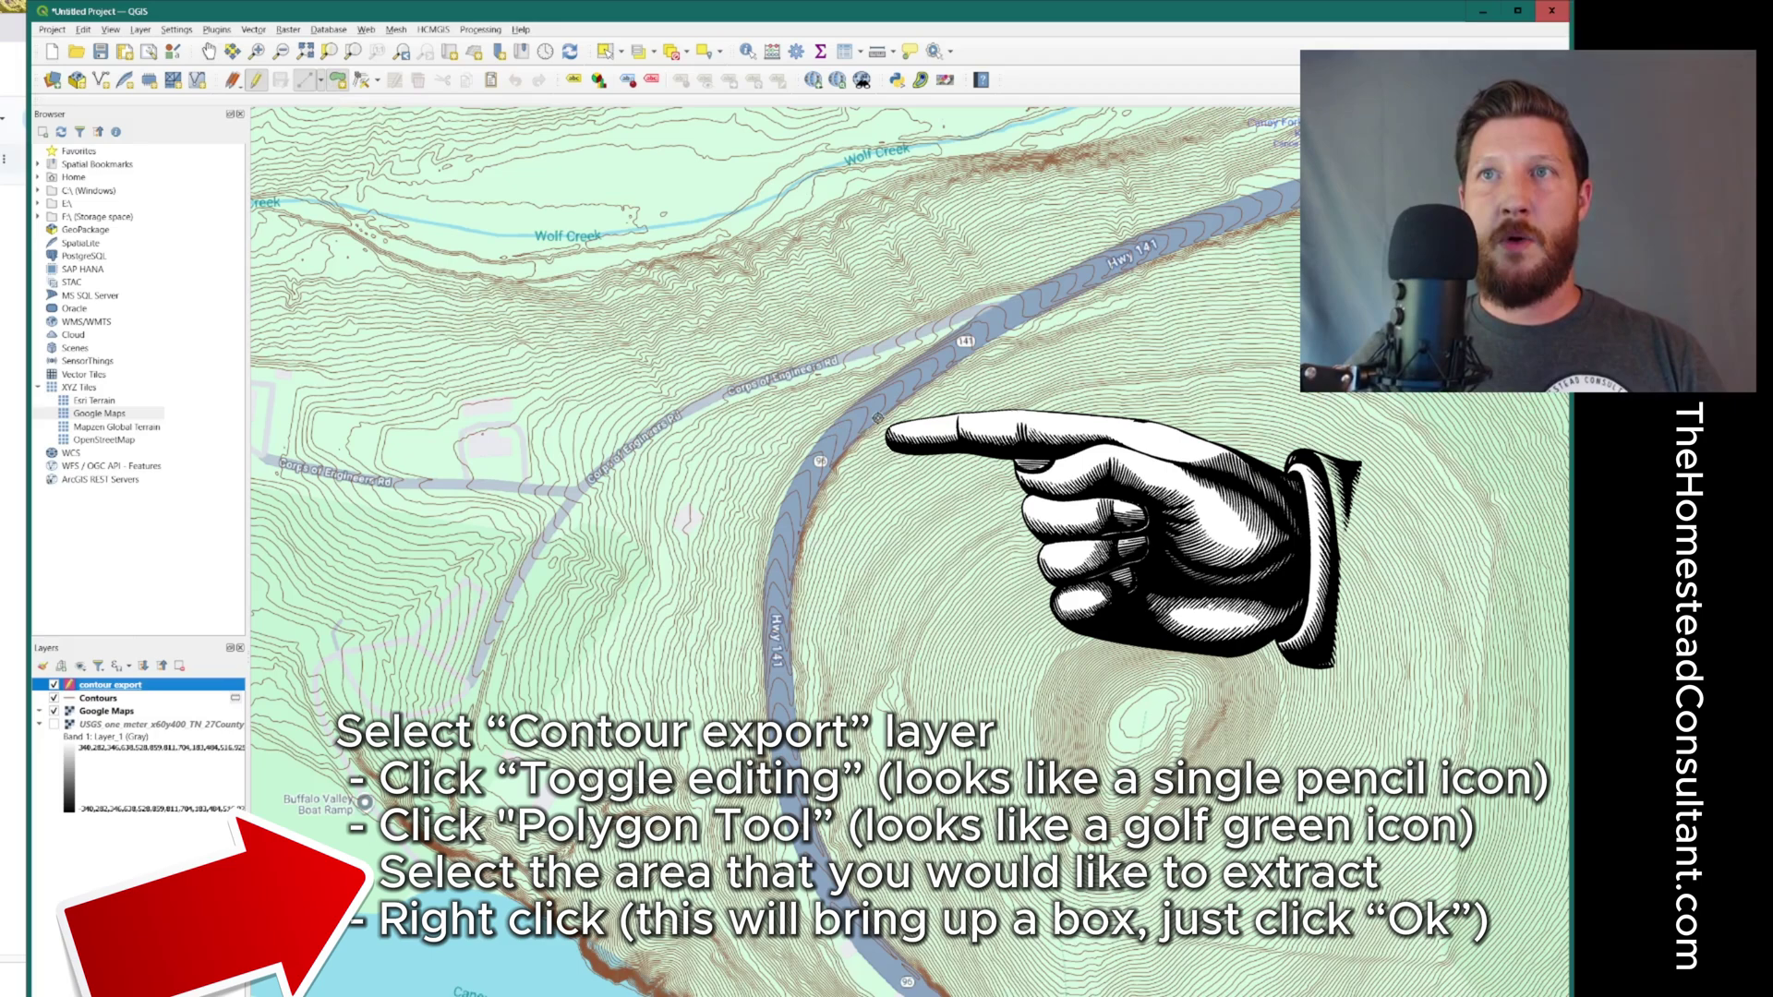
click(880, 423)
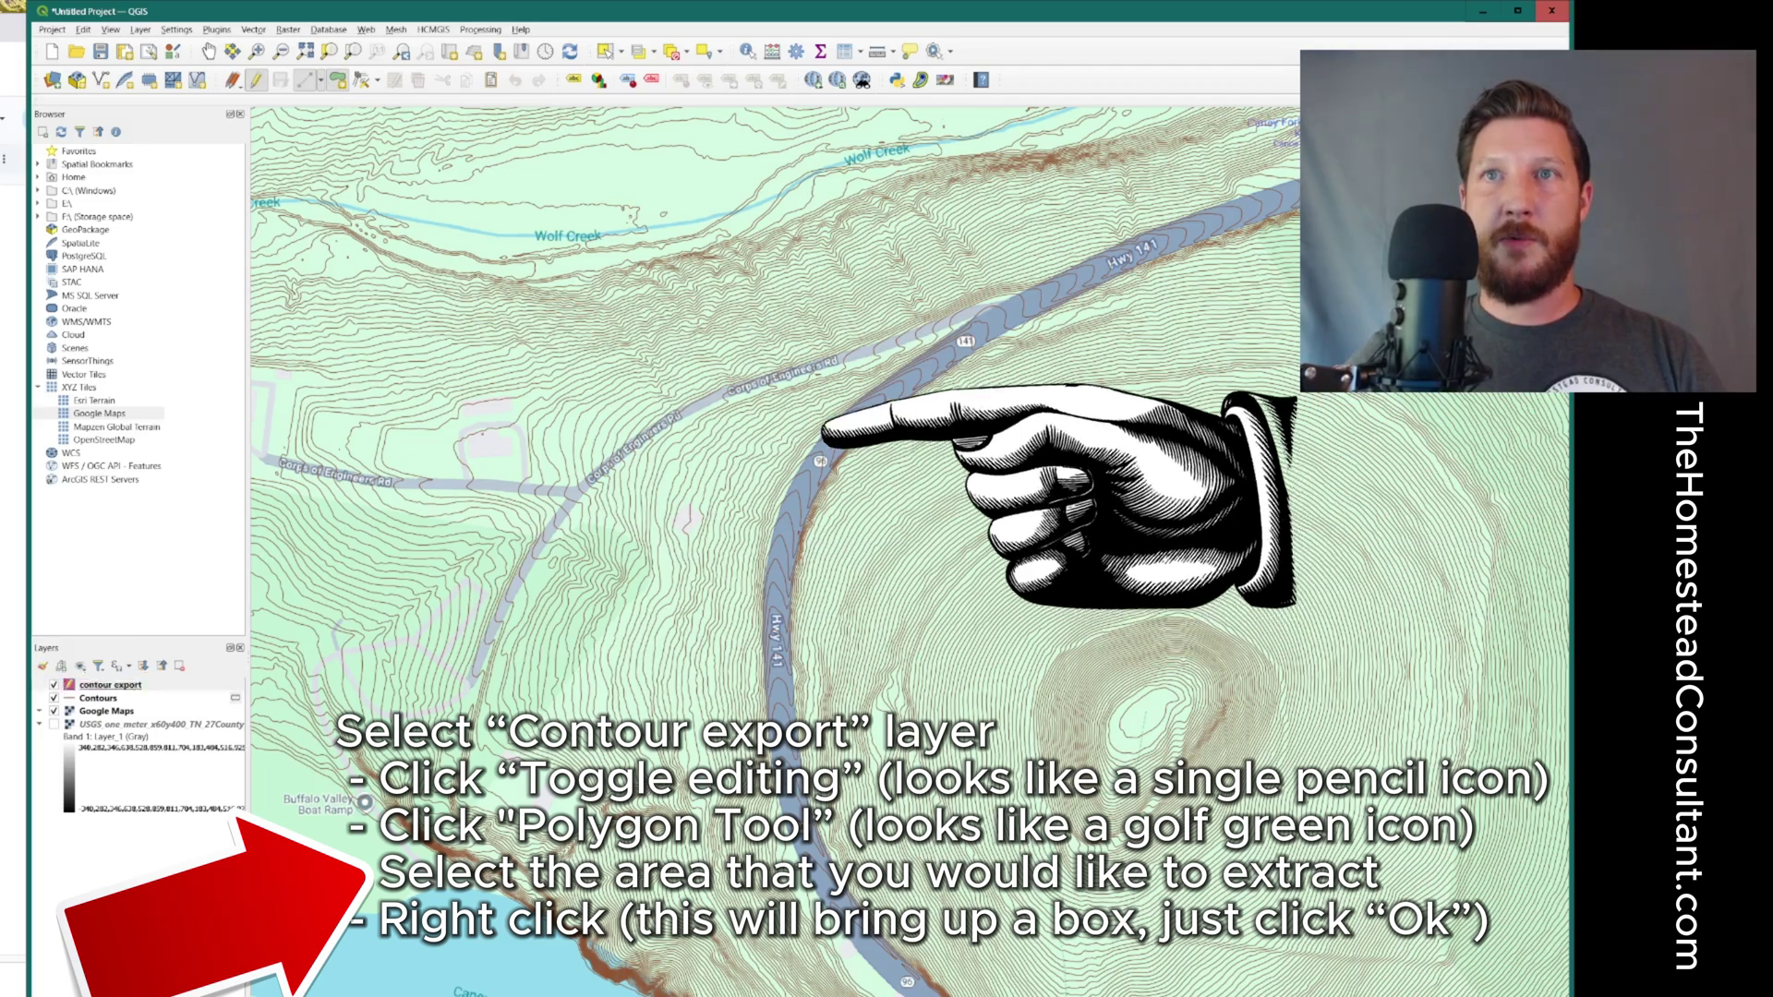
click(515, 416)
click(504, 711)
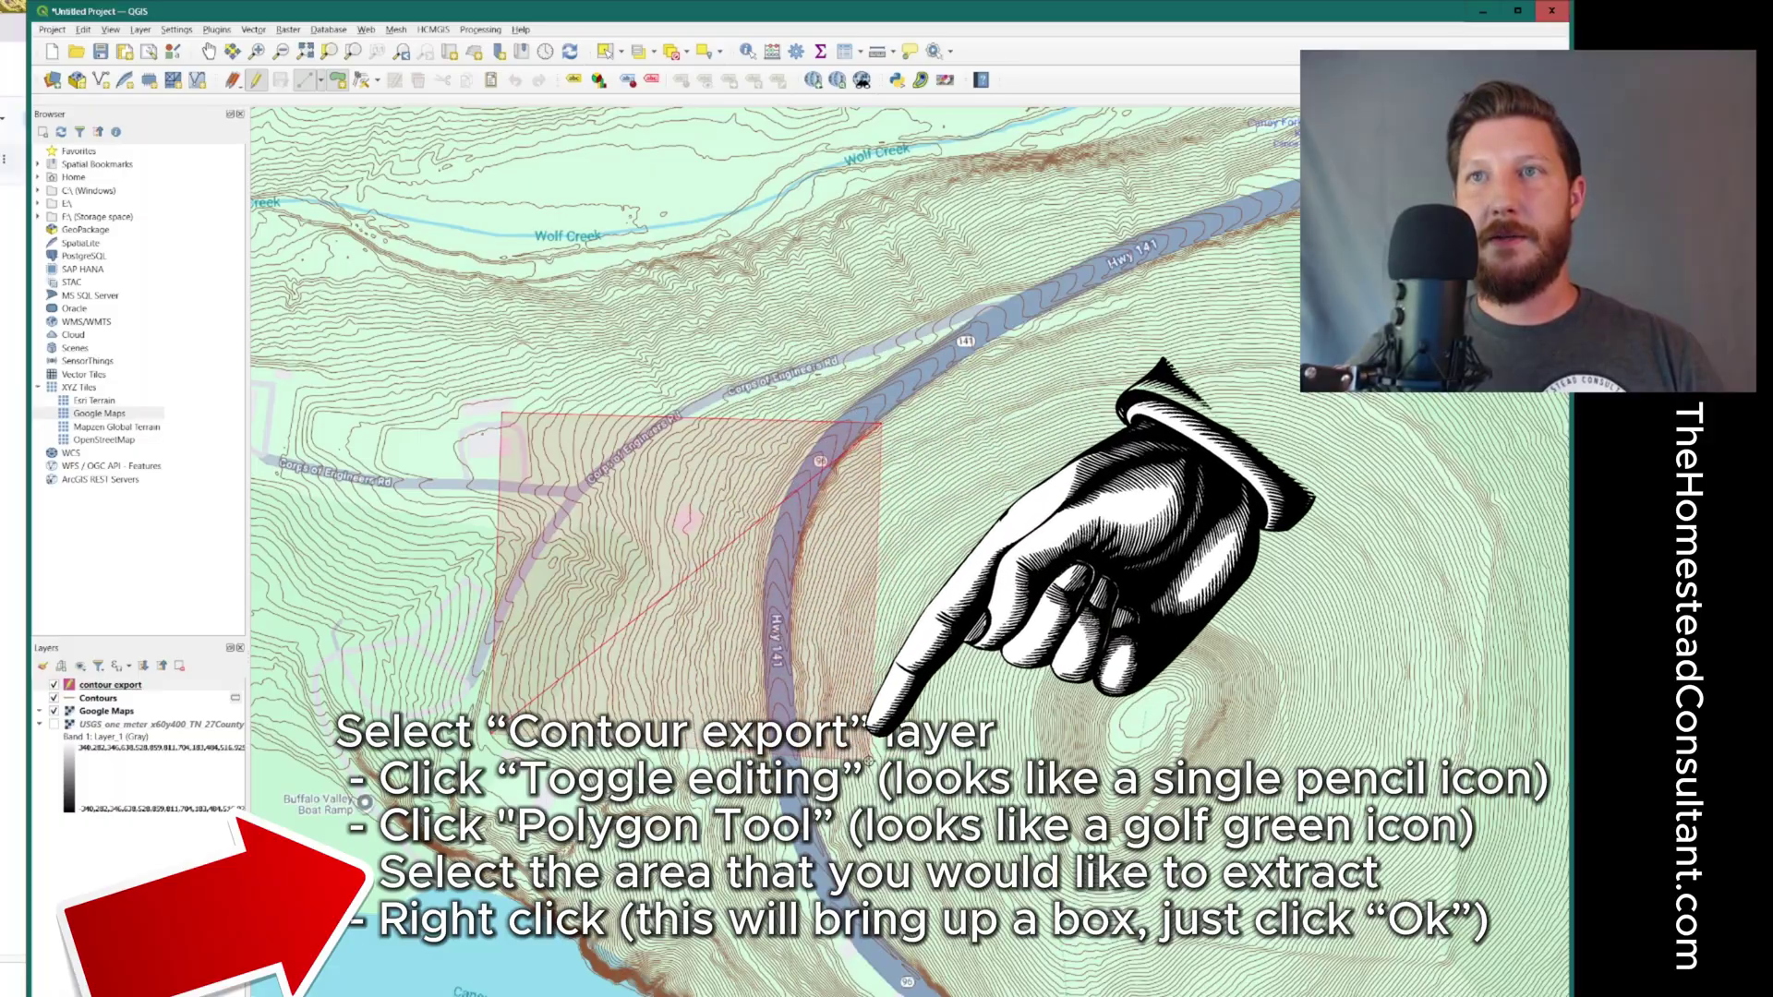
click(872, 756)
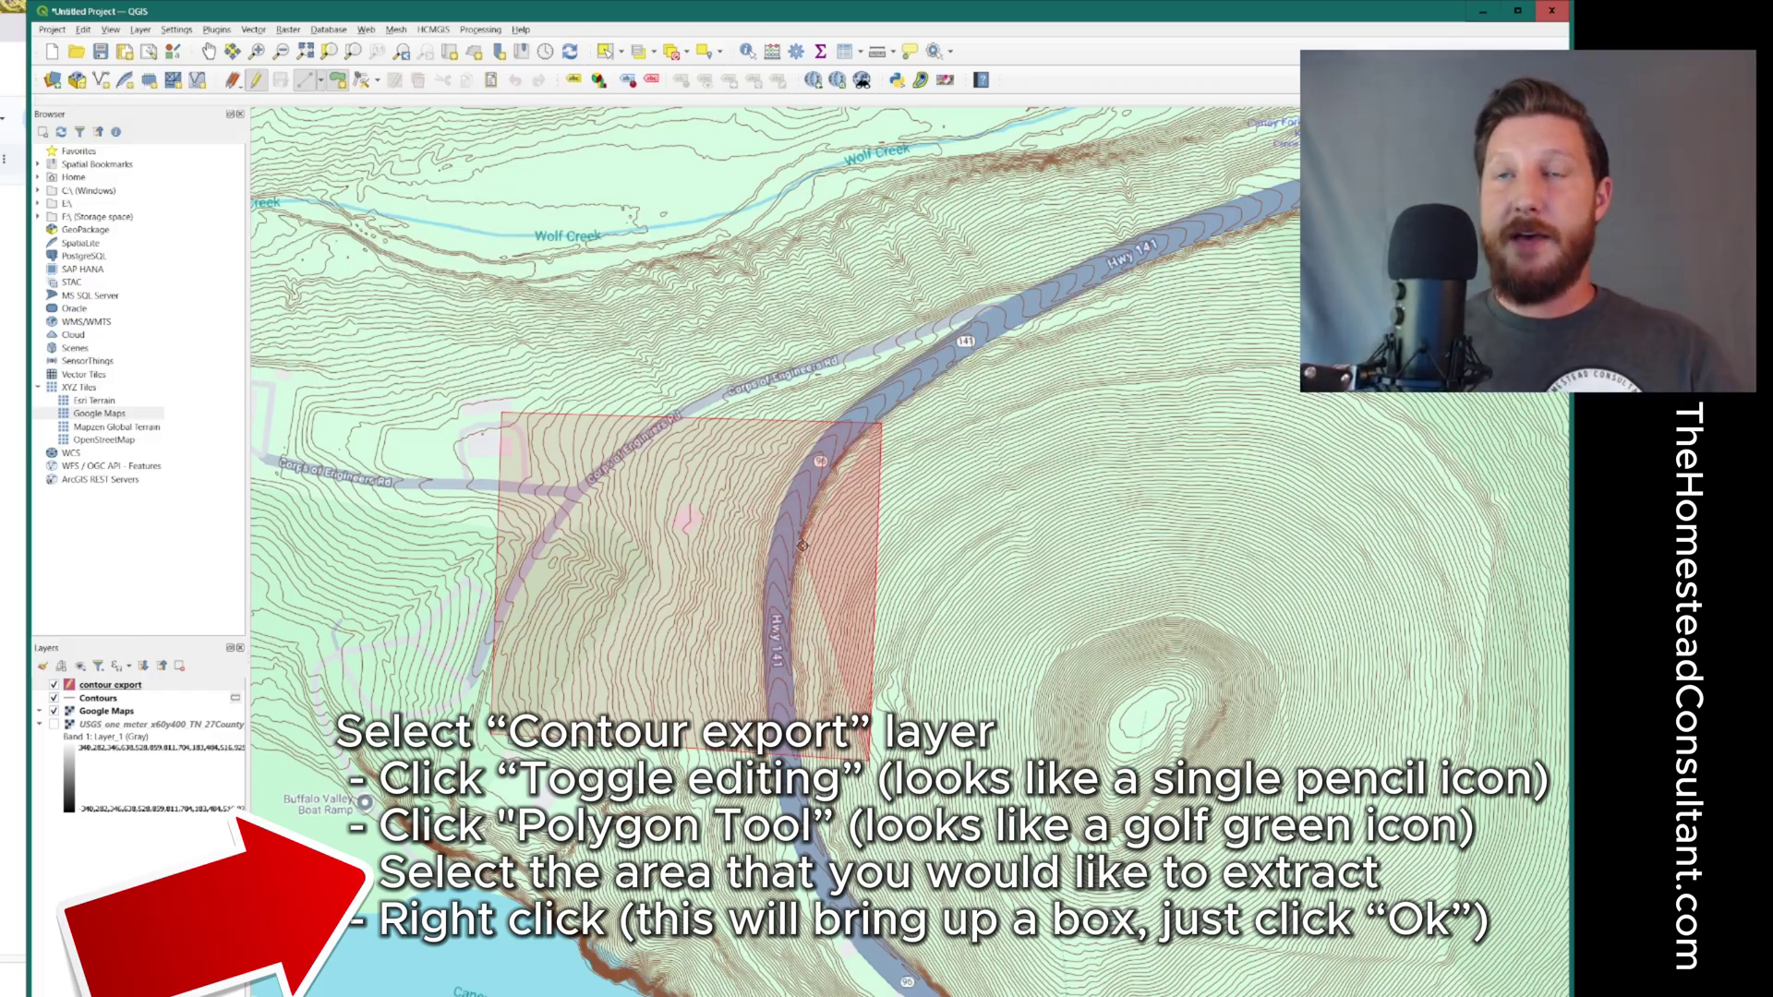
right_click(720, 526)
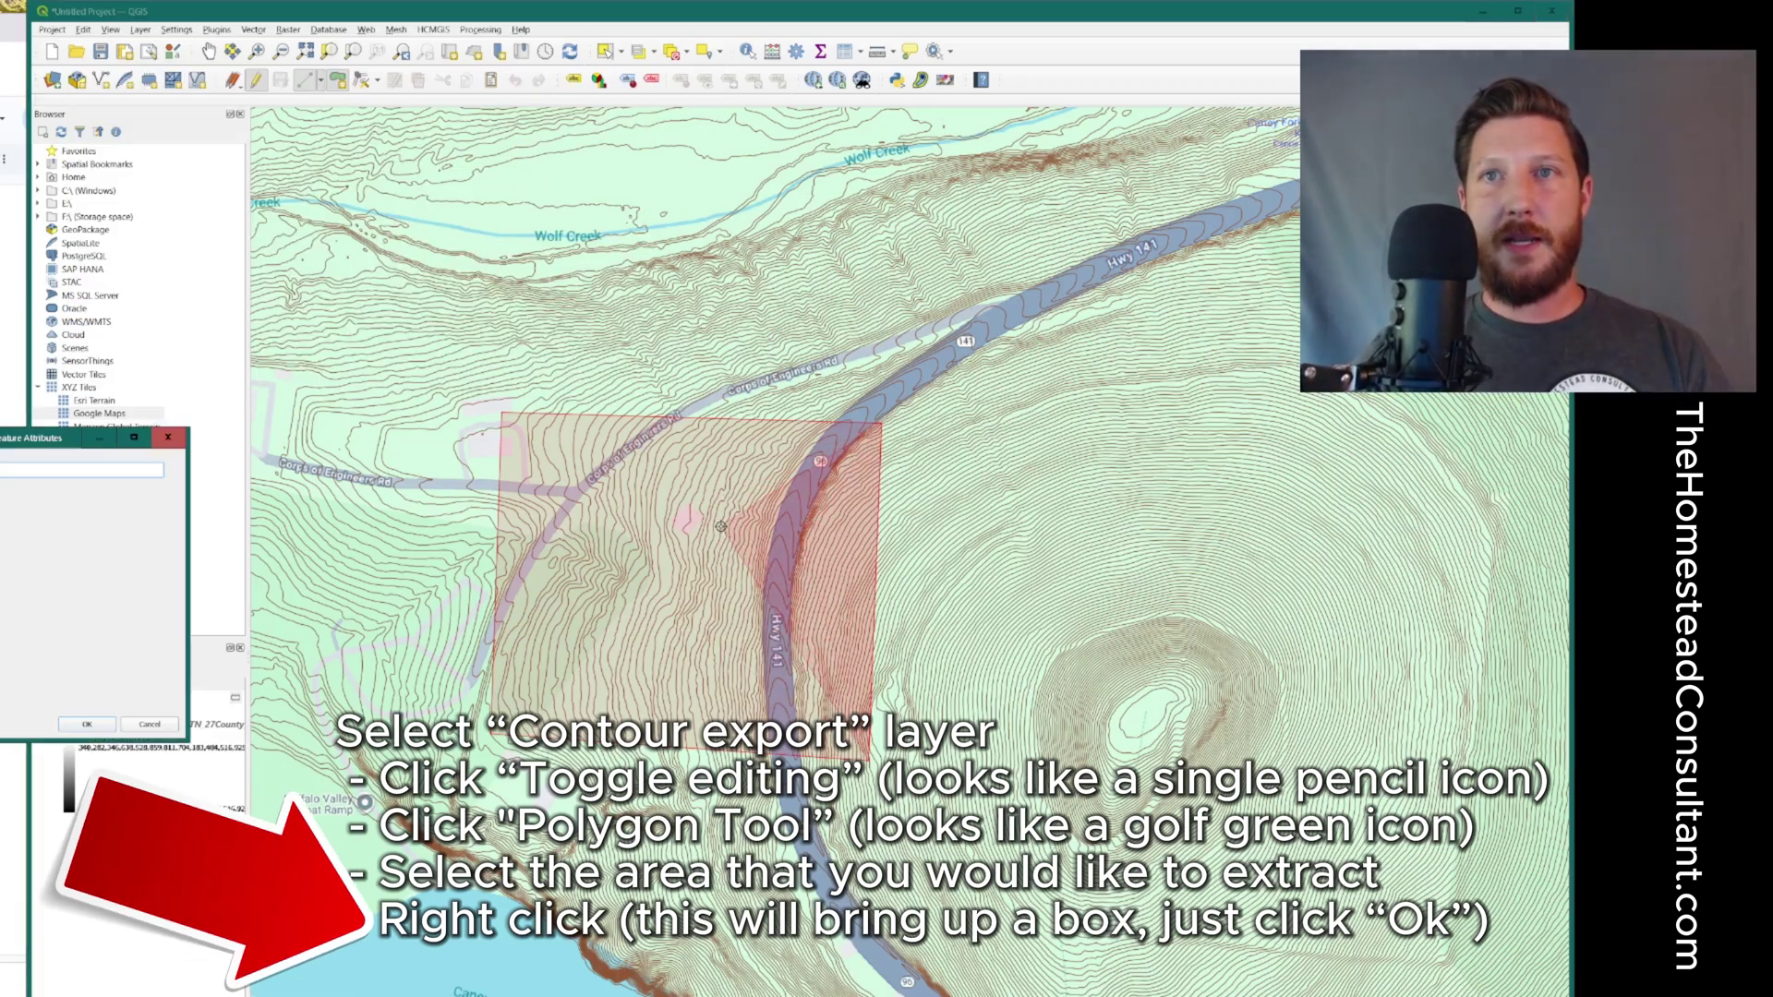
drag(20, 441, 656, 468)
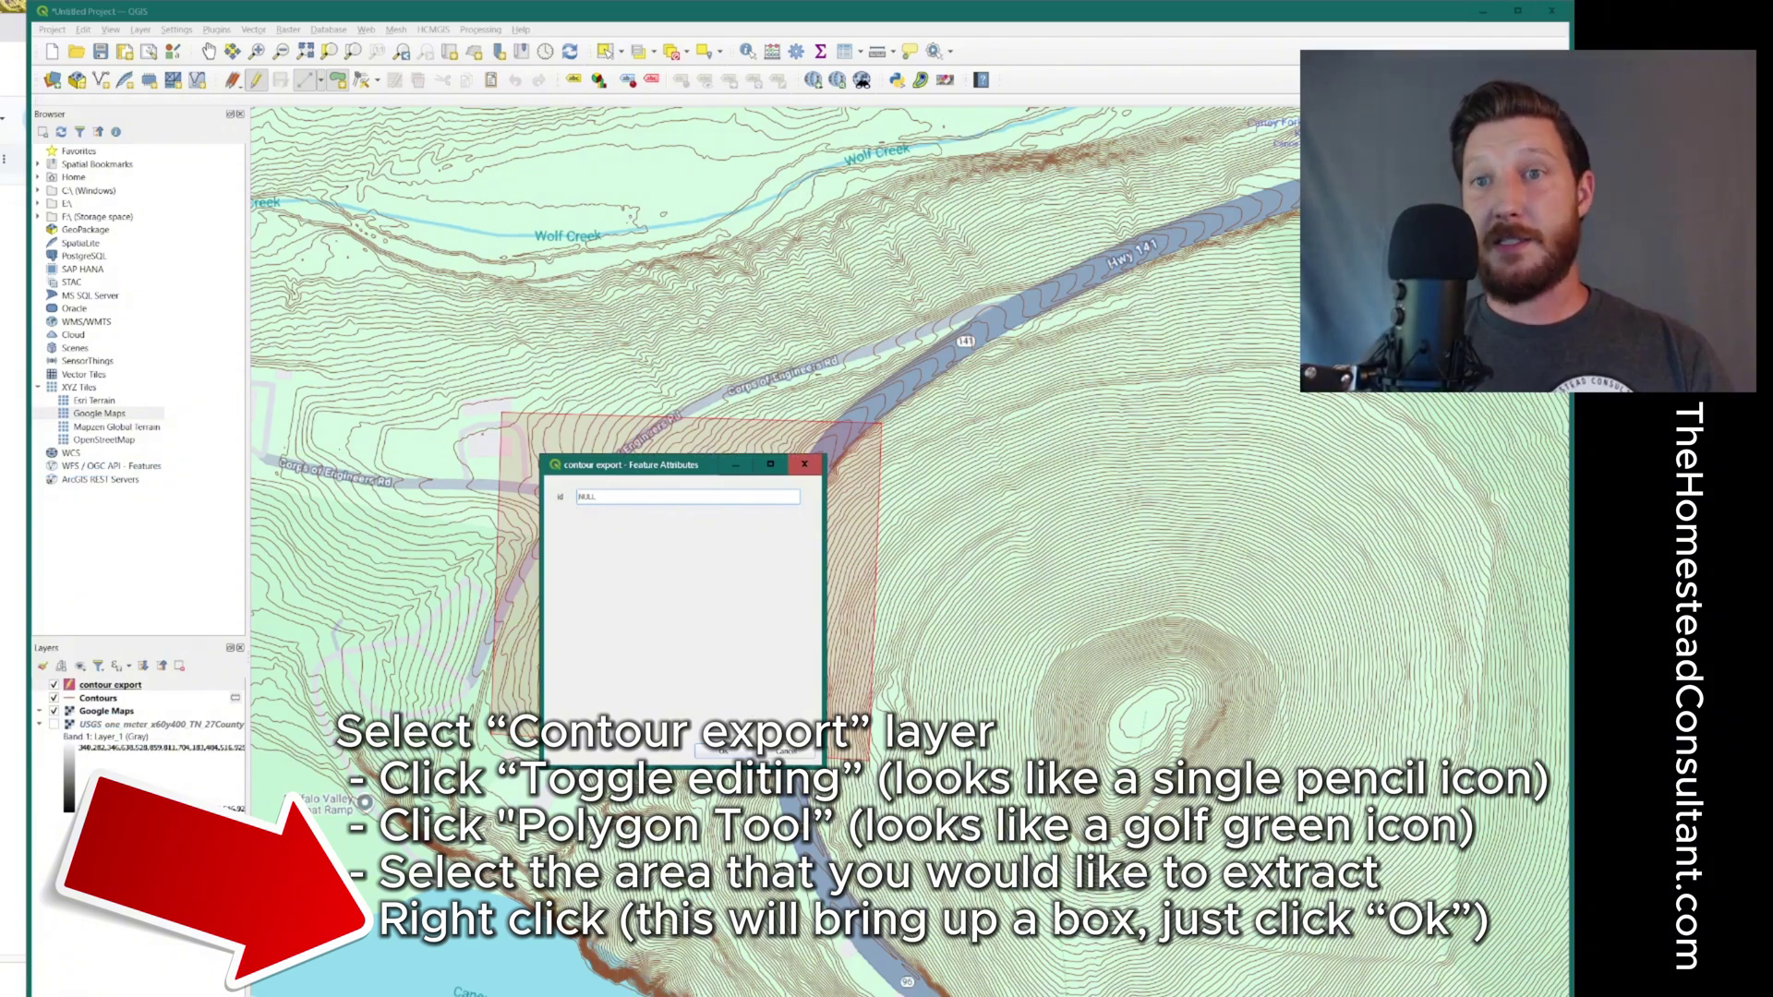
click(722, 752)
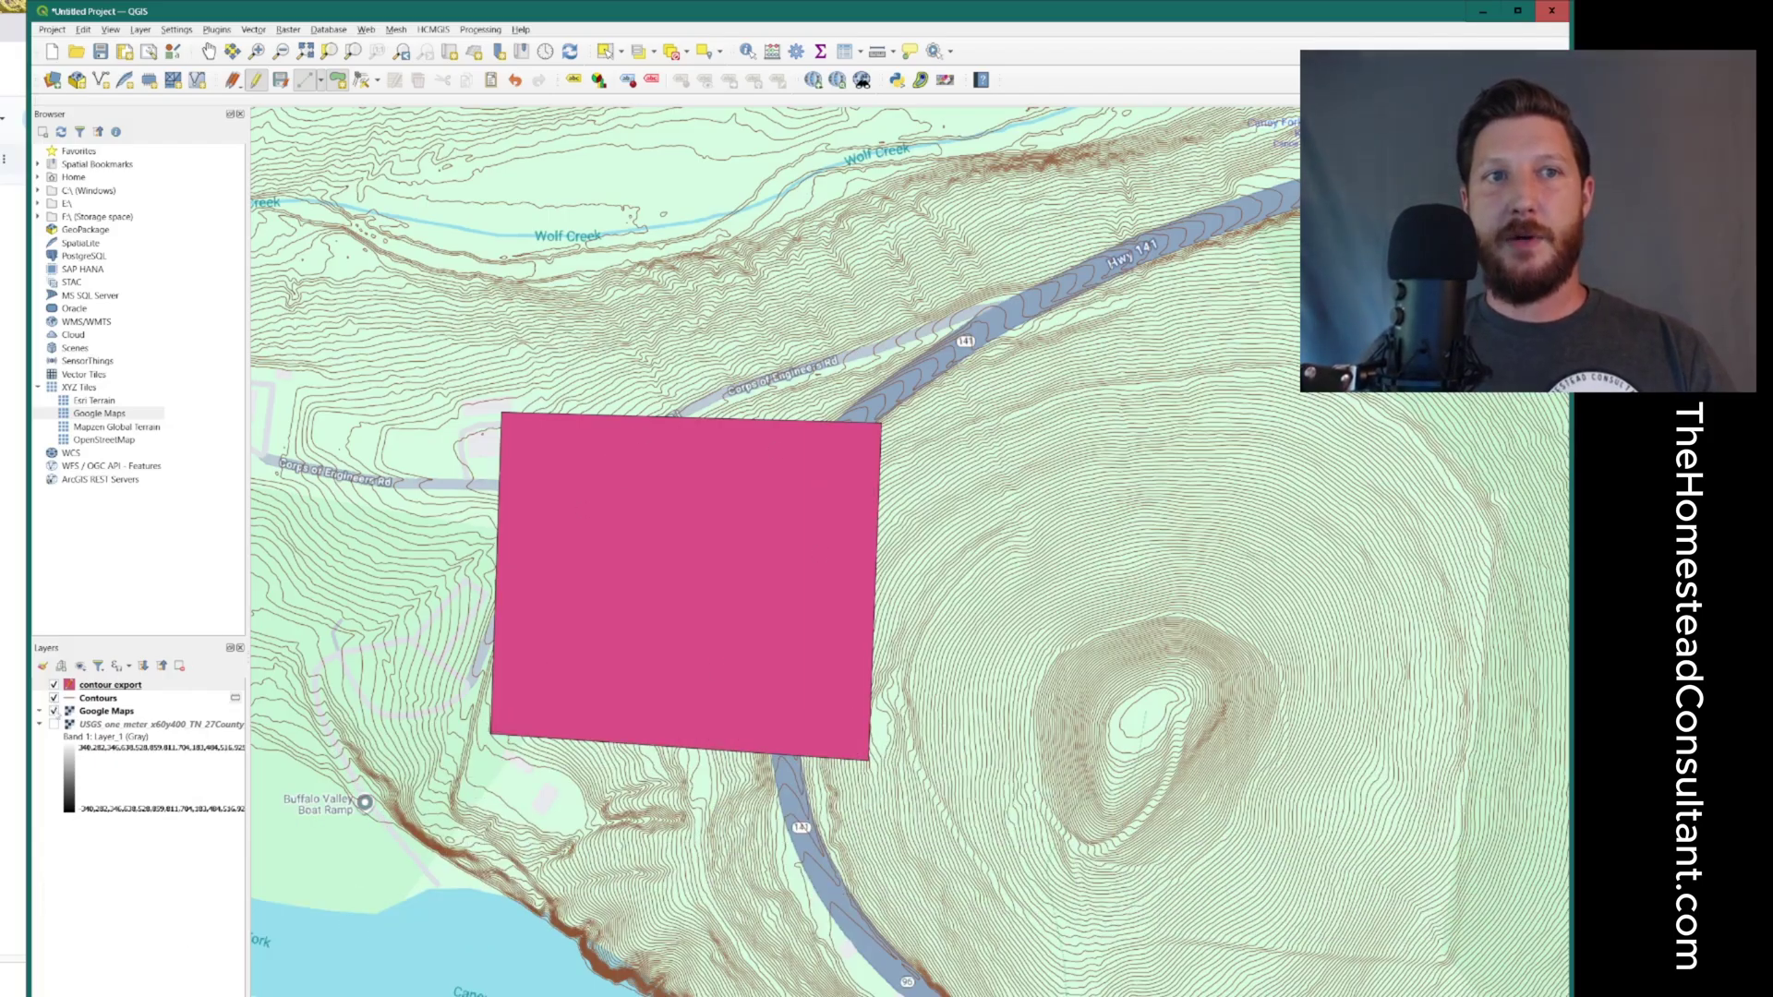
- Open the Vector Geoprocessing Clip tool with Contours as the input layer
click(104, 685)
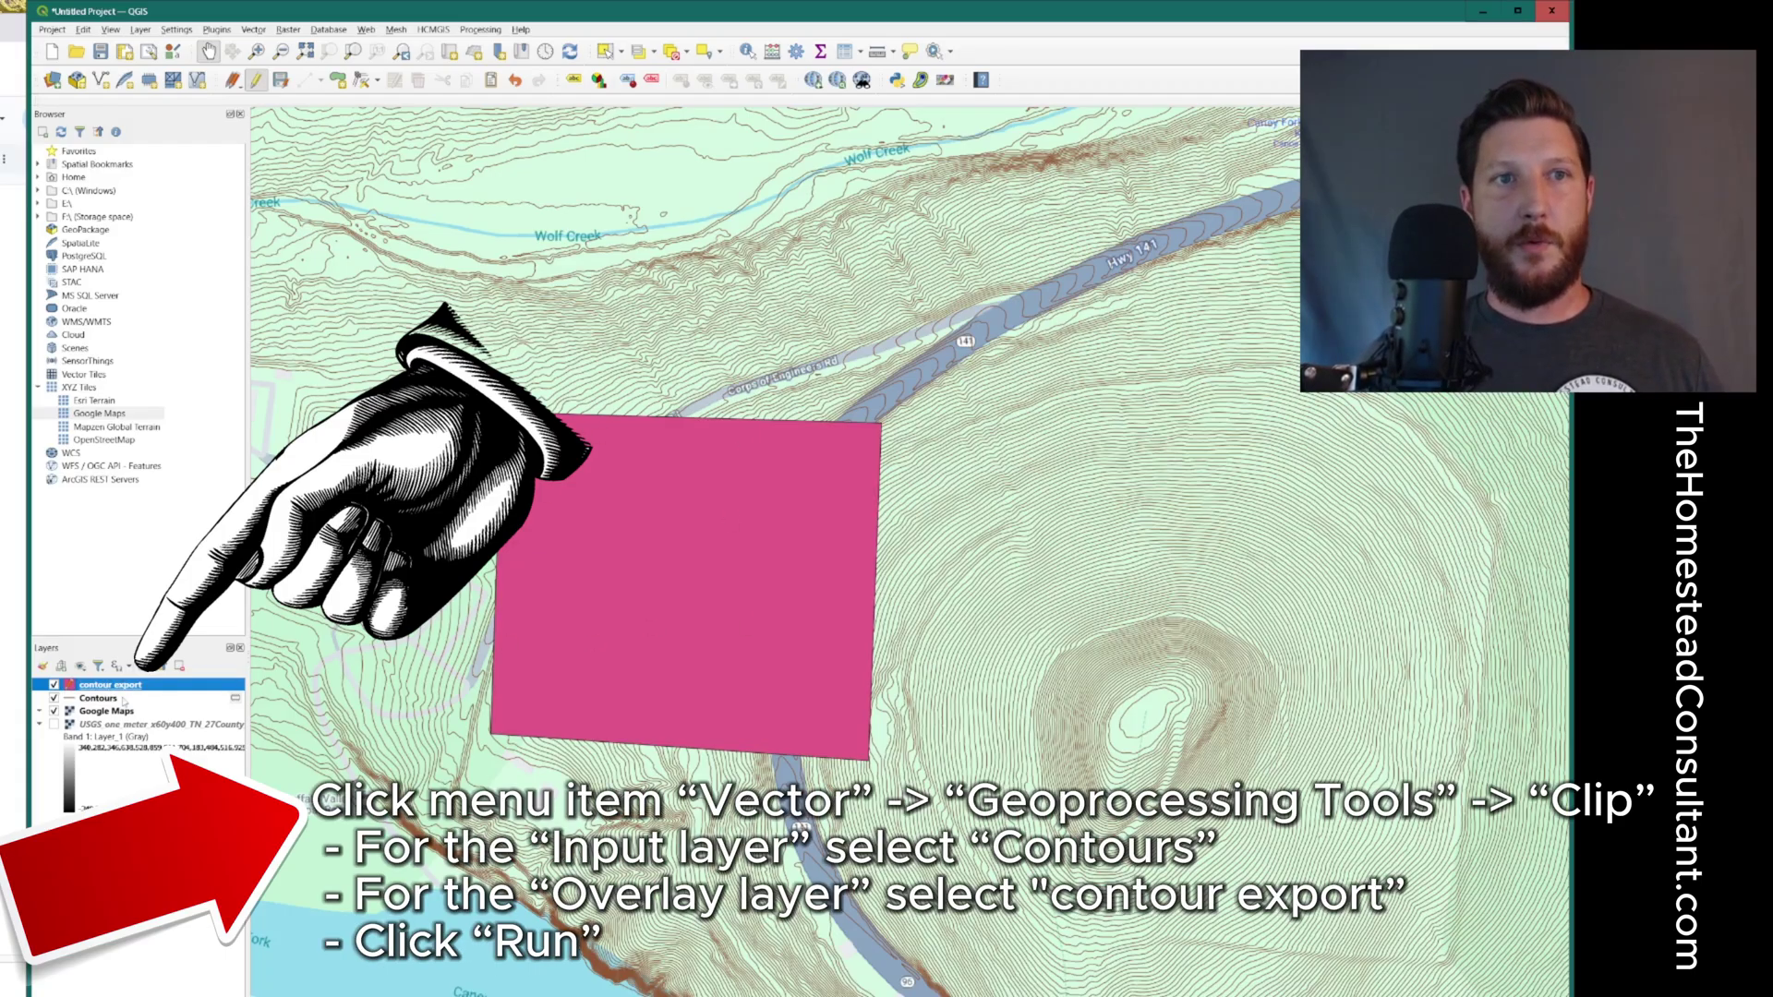
click(252, 30)
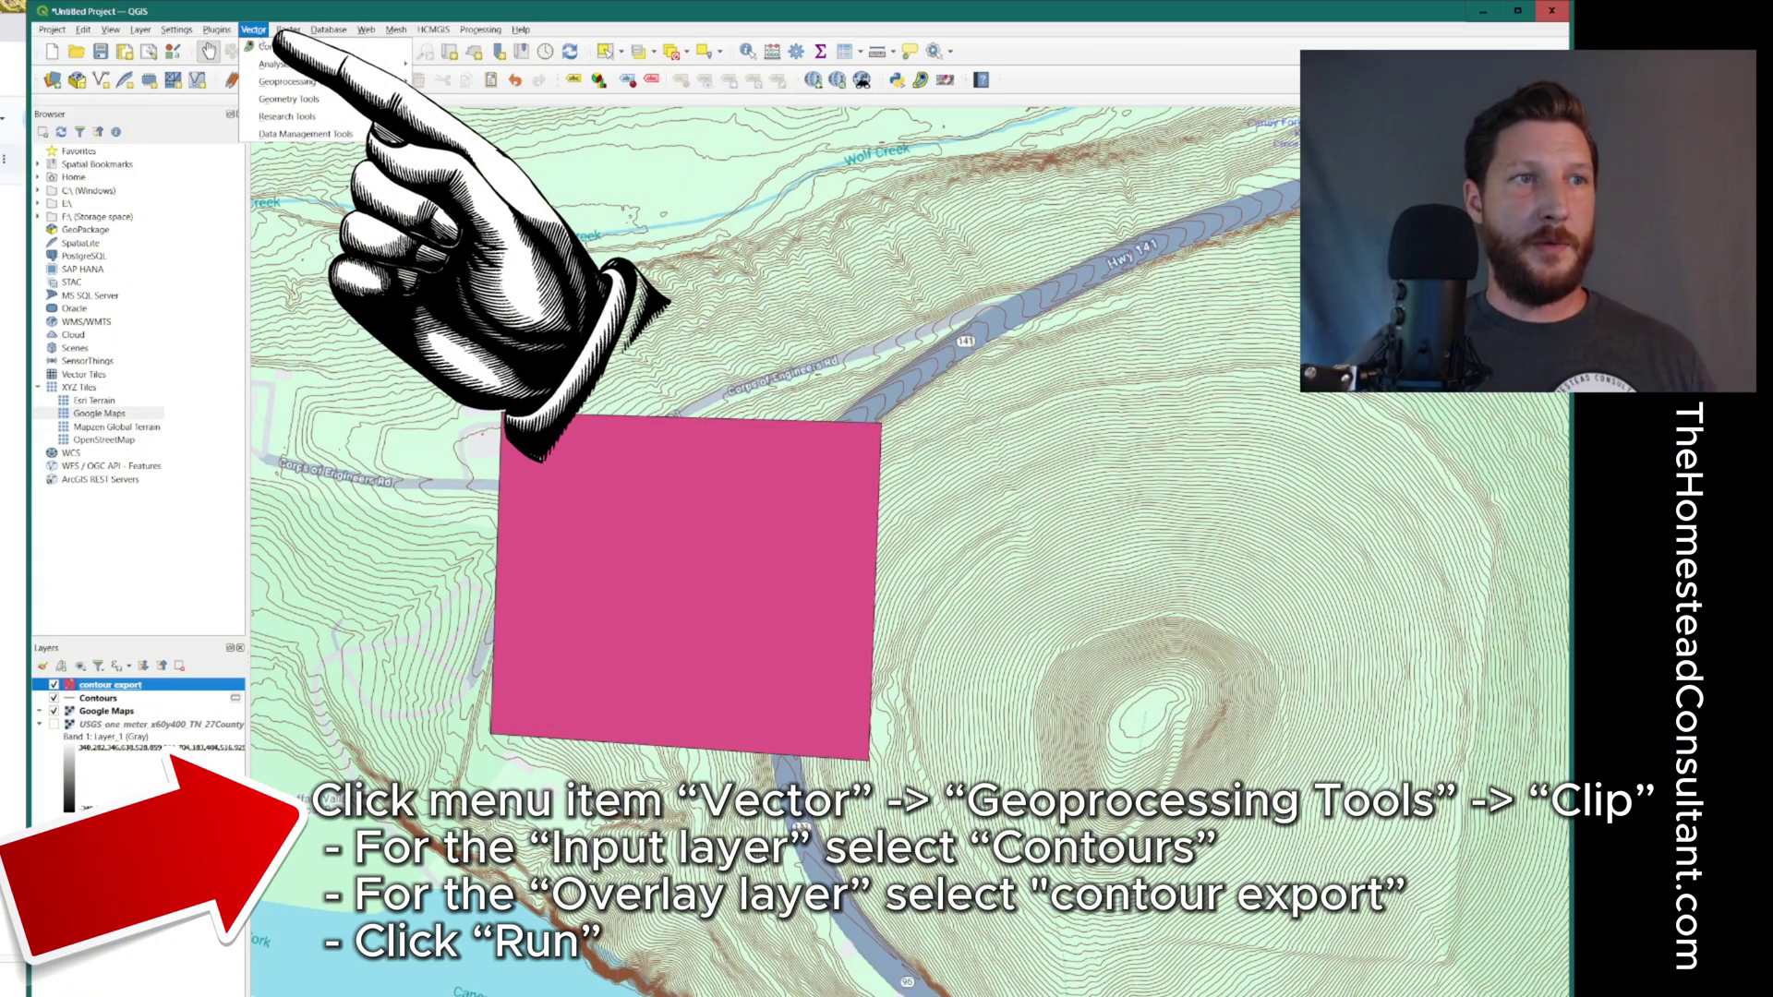
mouse_move(301, 92)
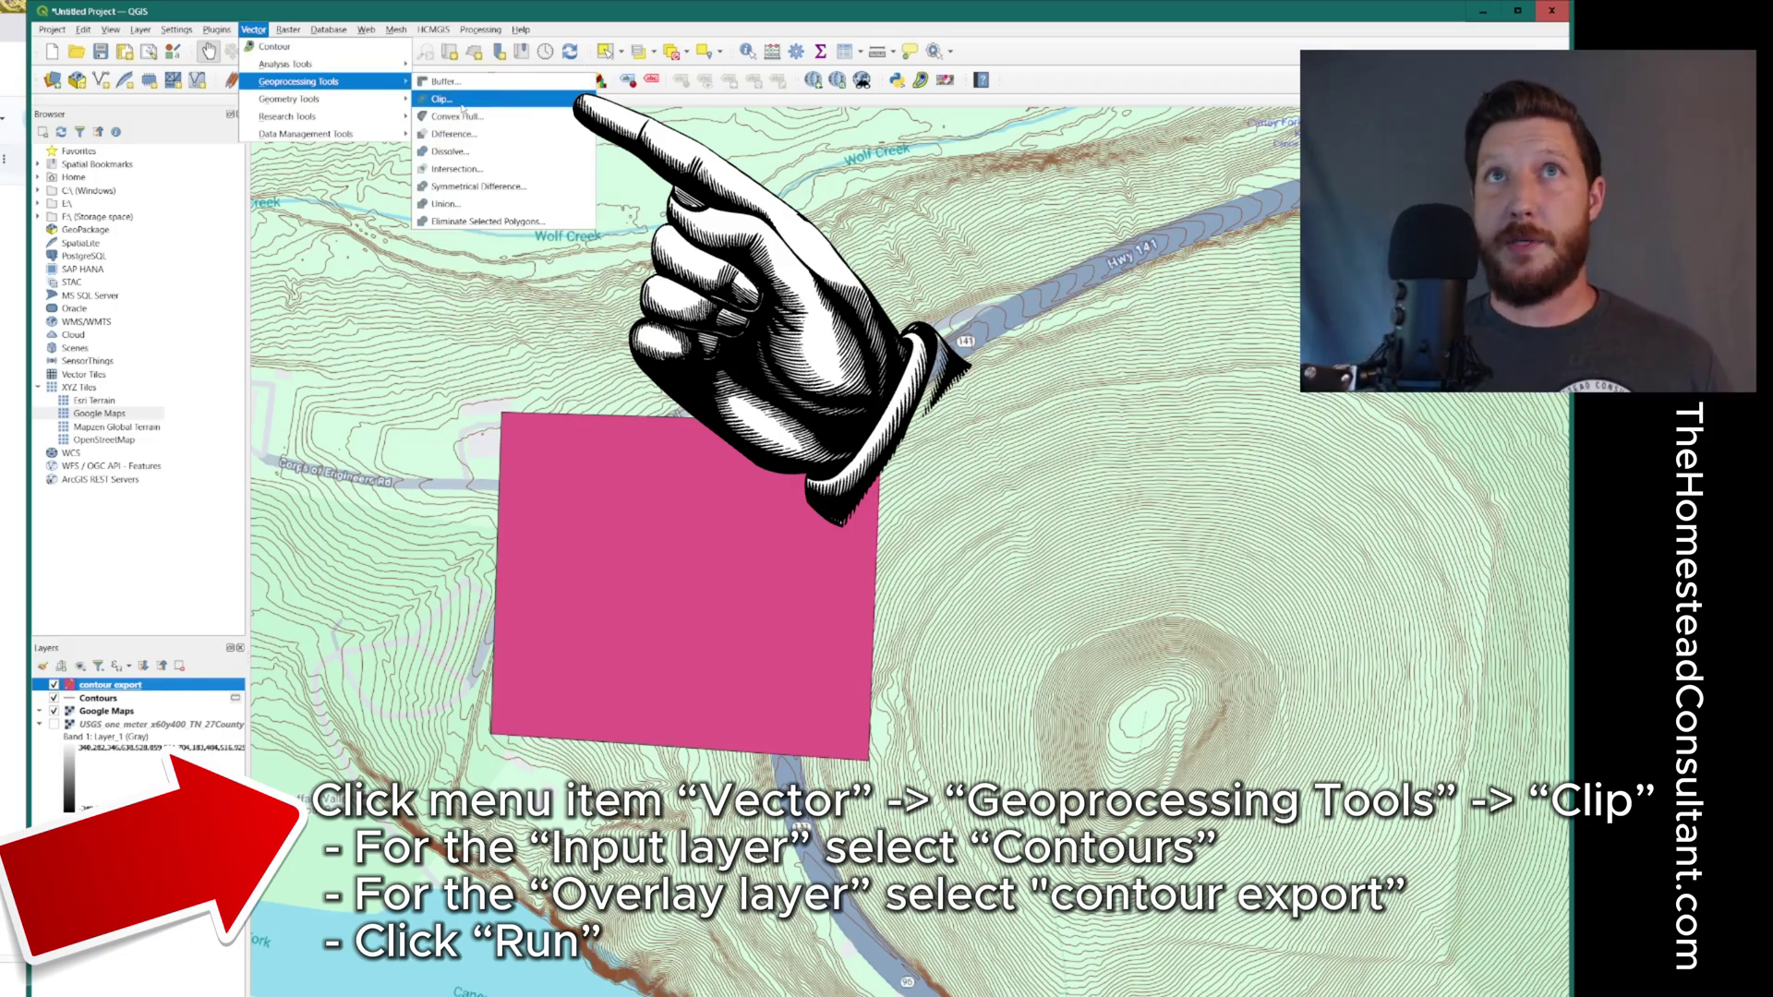
click(462, 104)
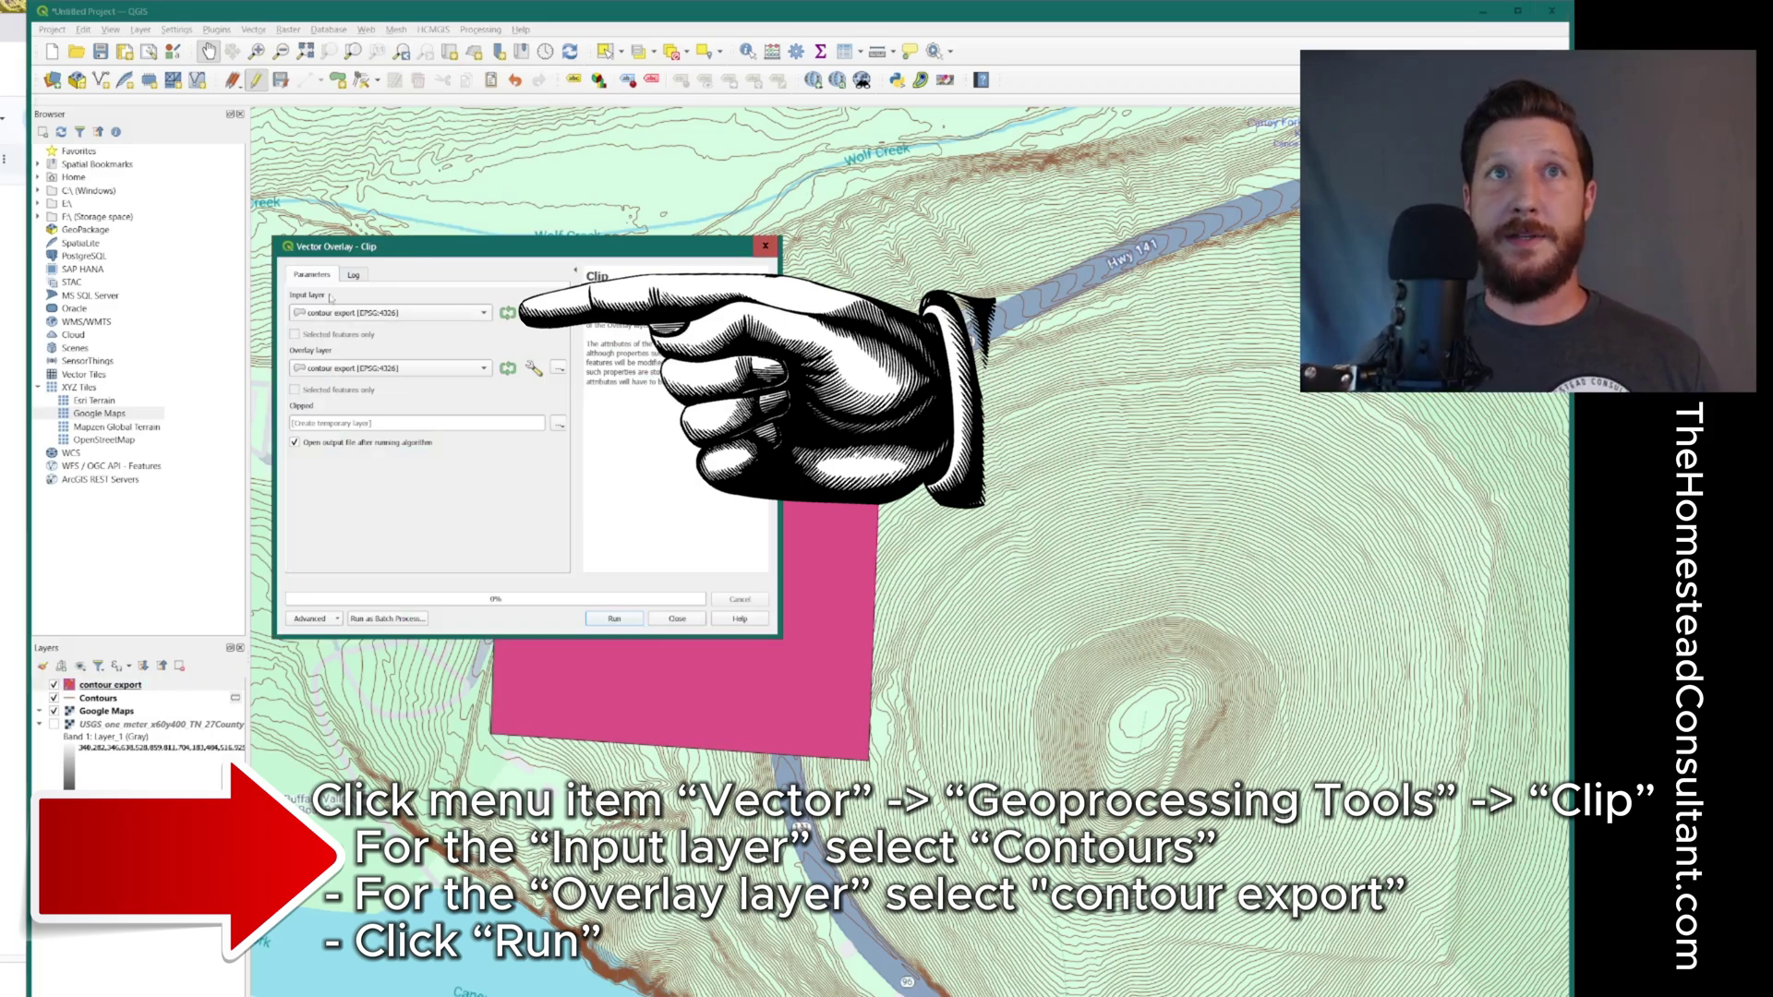
click(379, 313)
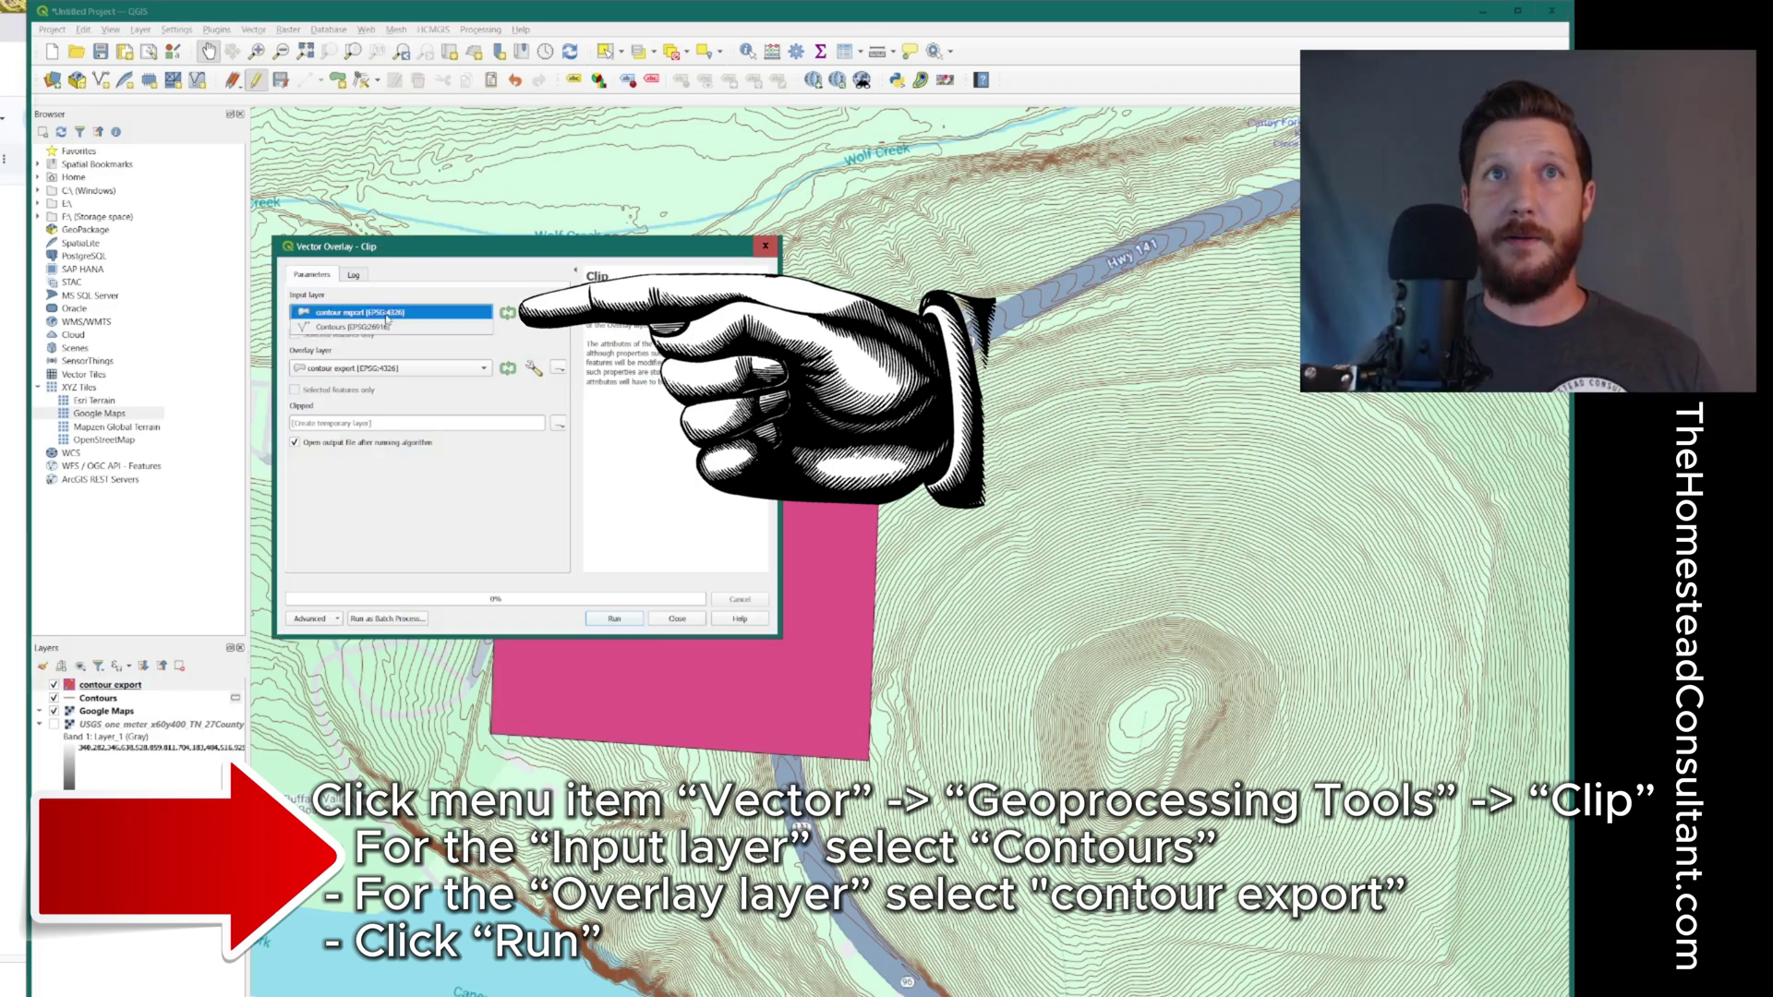
click(342, 329)
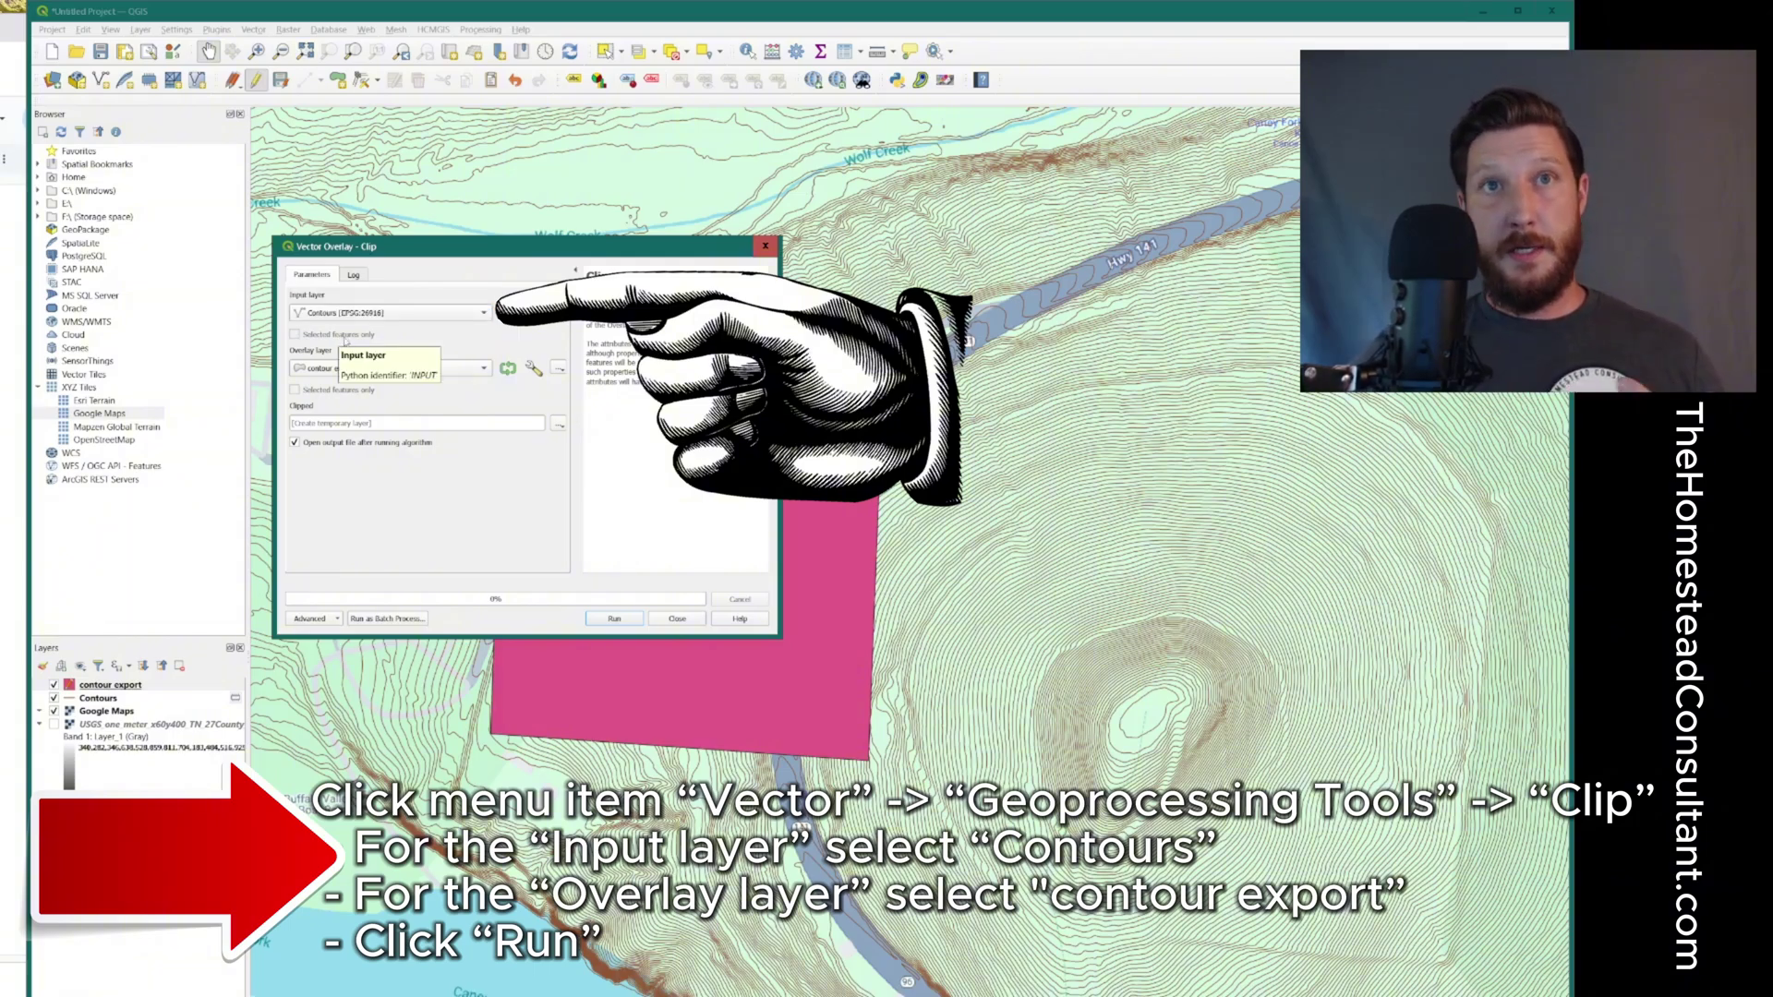
click(387, 313)
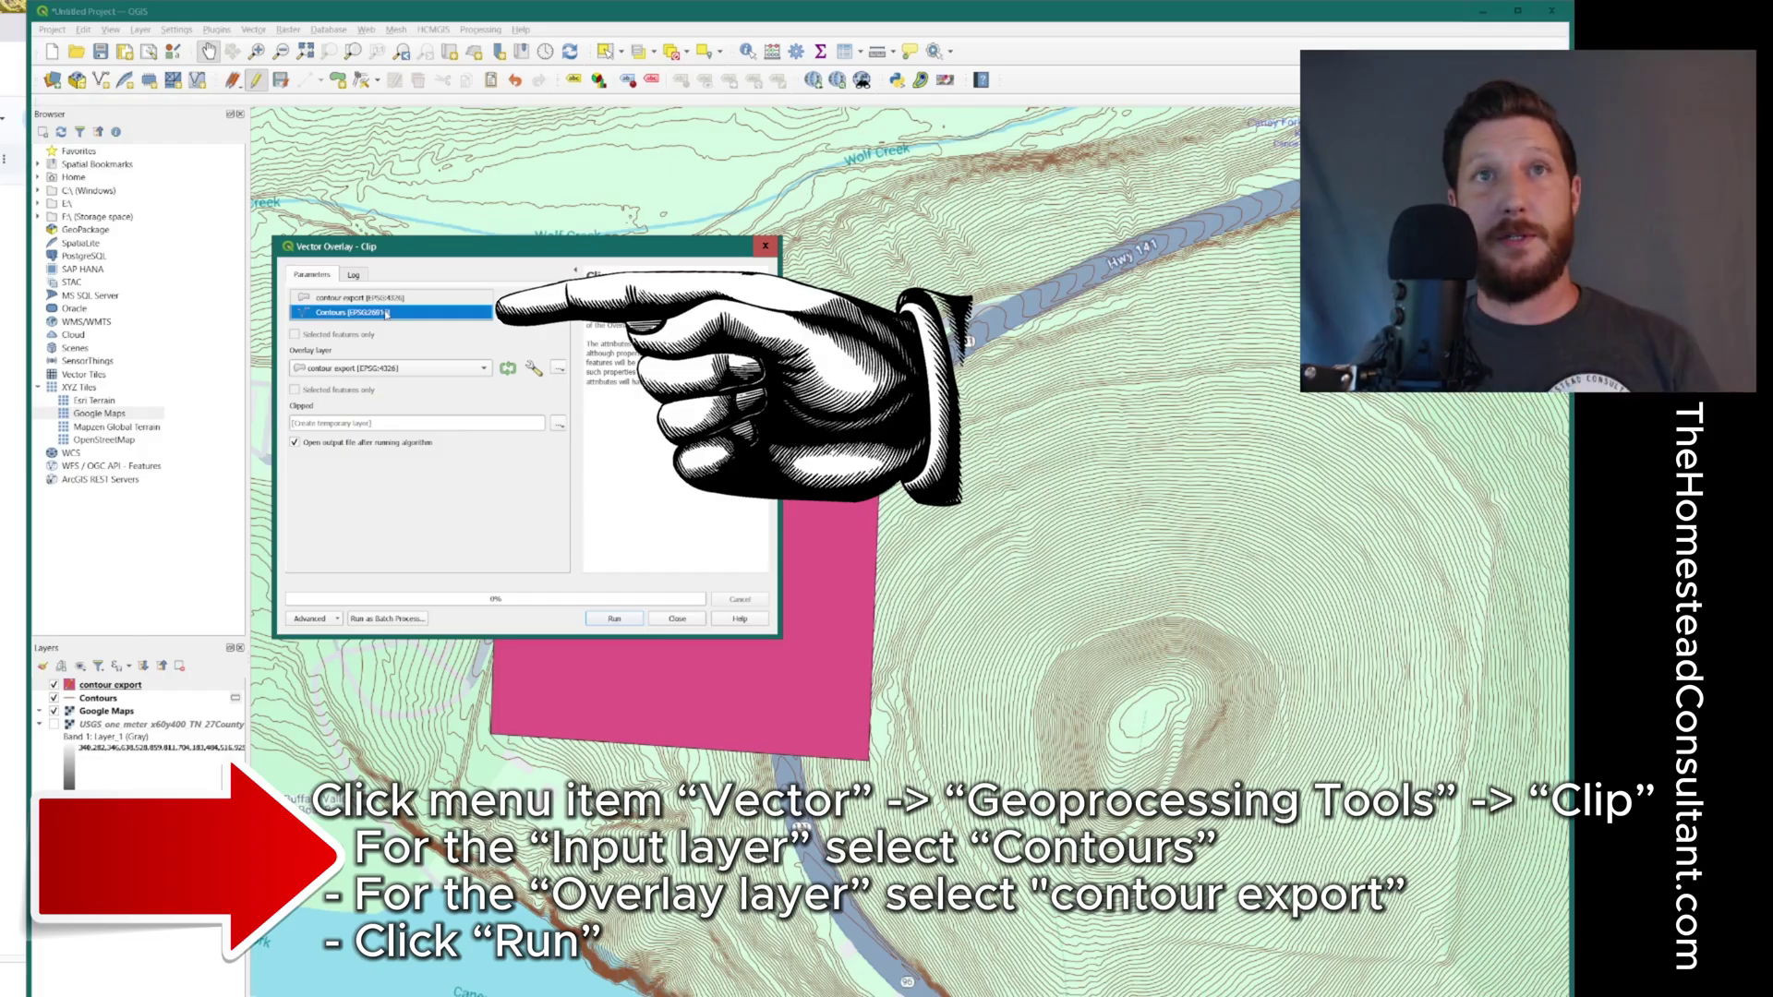
click(387, 313)
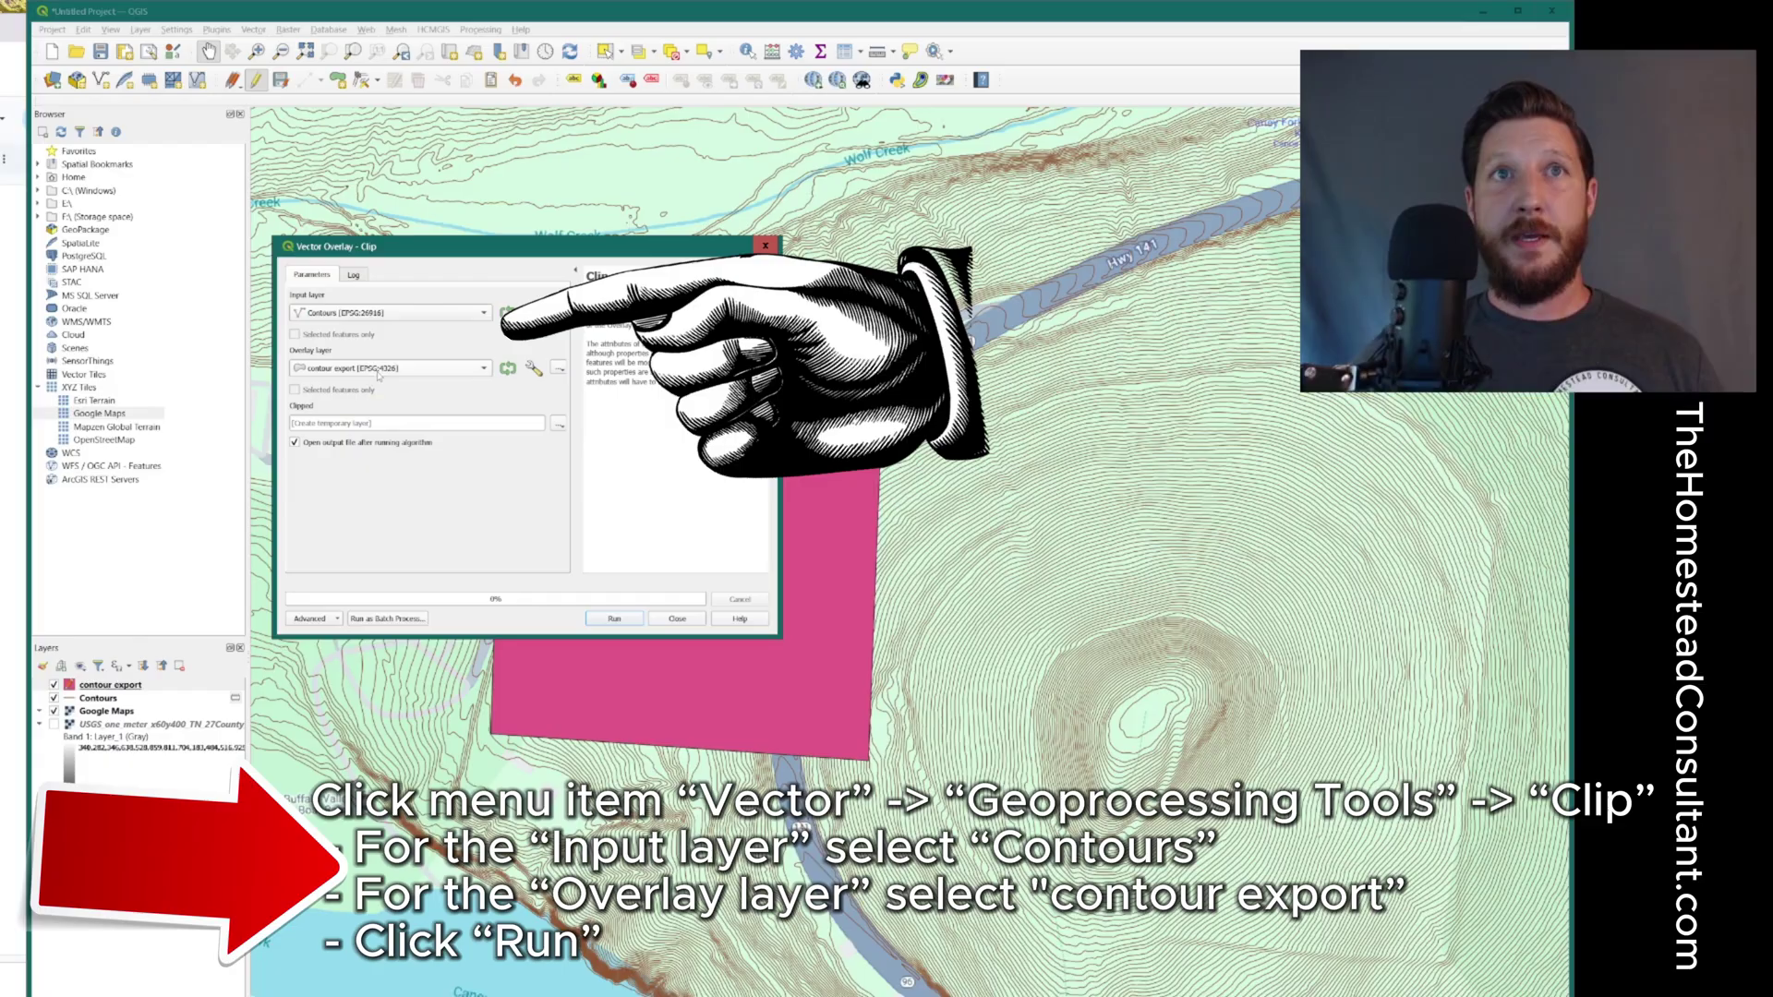
- Set contour export as the overlay layer and run the clip
click(356, 369)
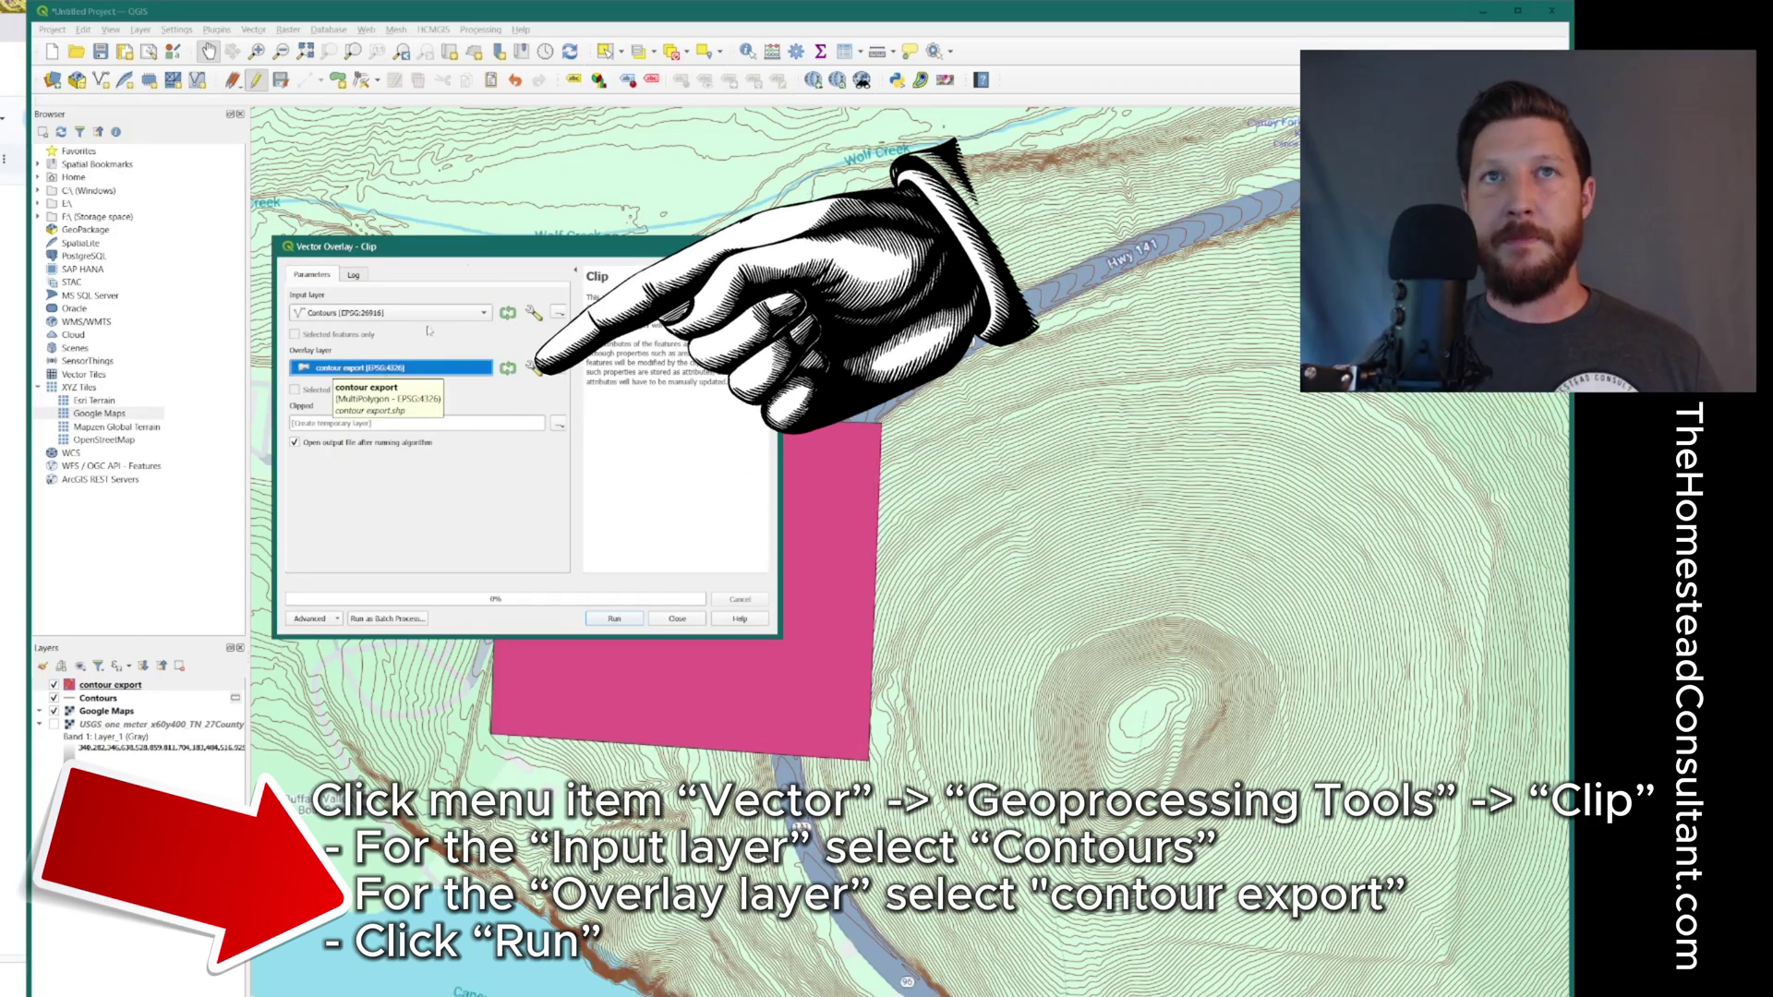
click(428, 329)
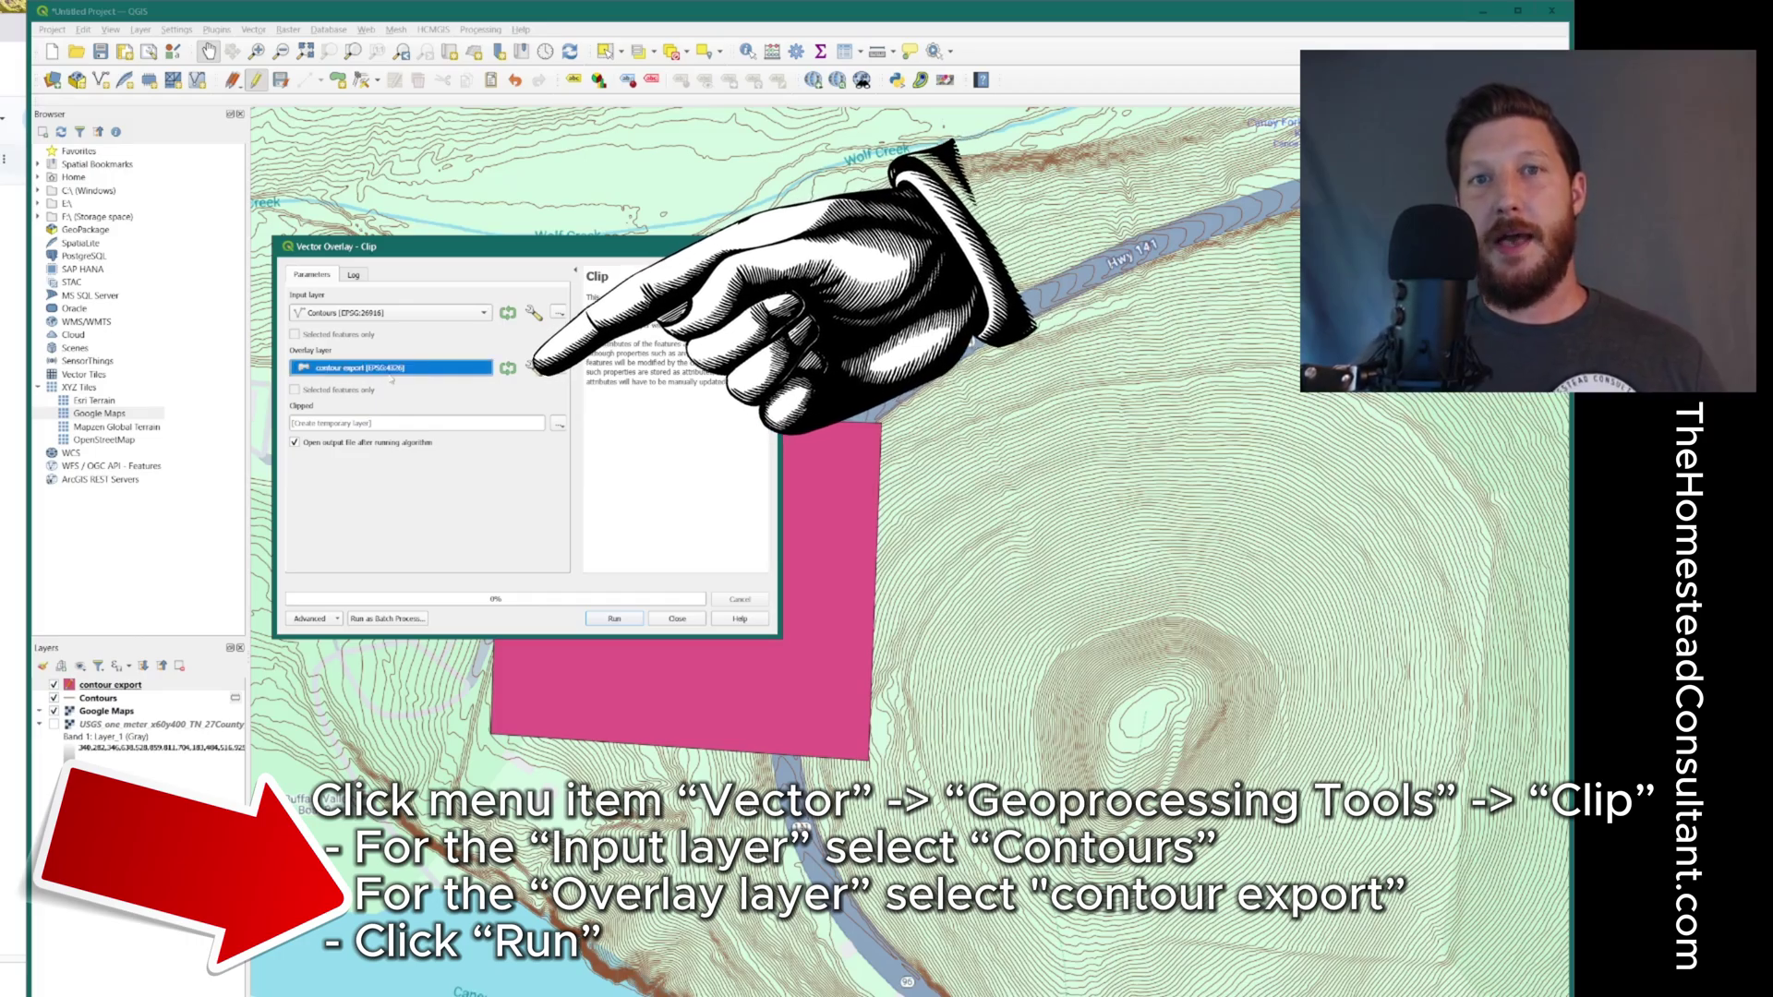
click(342, 317)
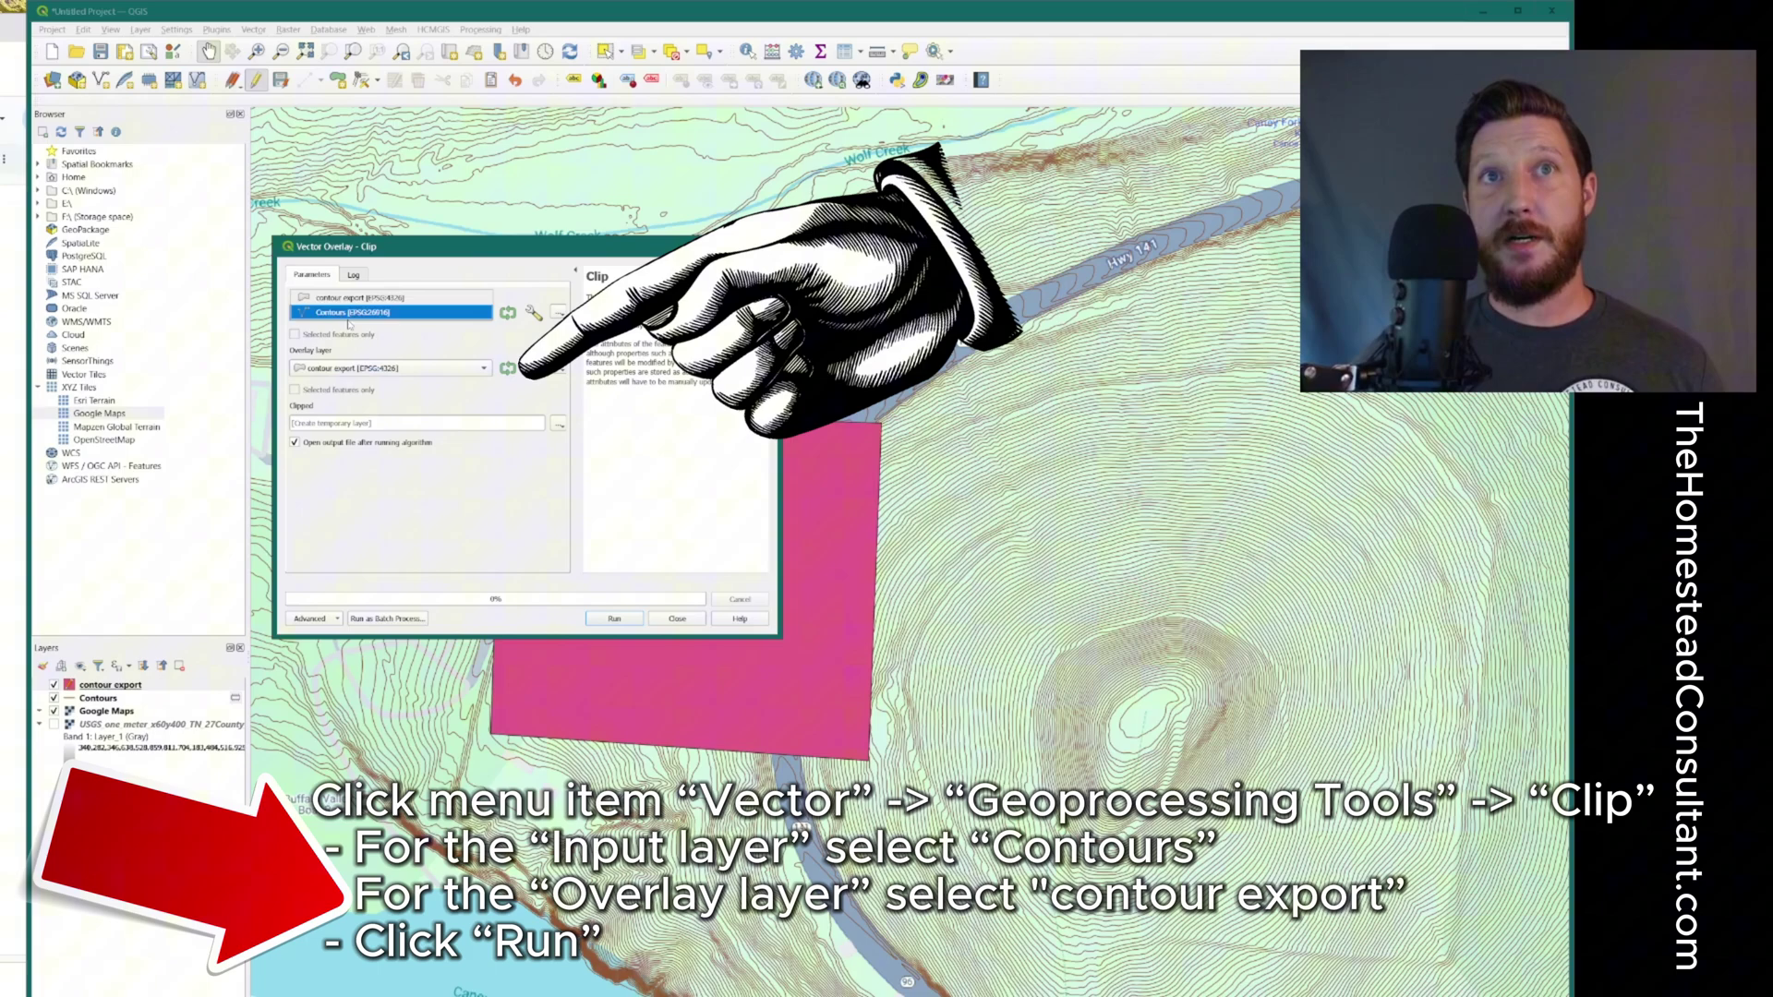
click(350, 317)
click(362, 369)
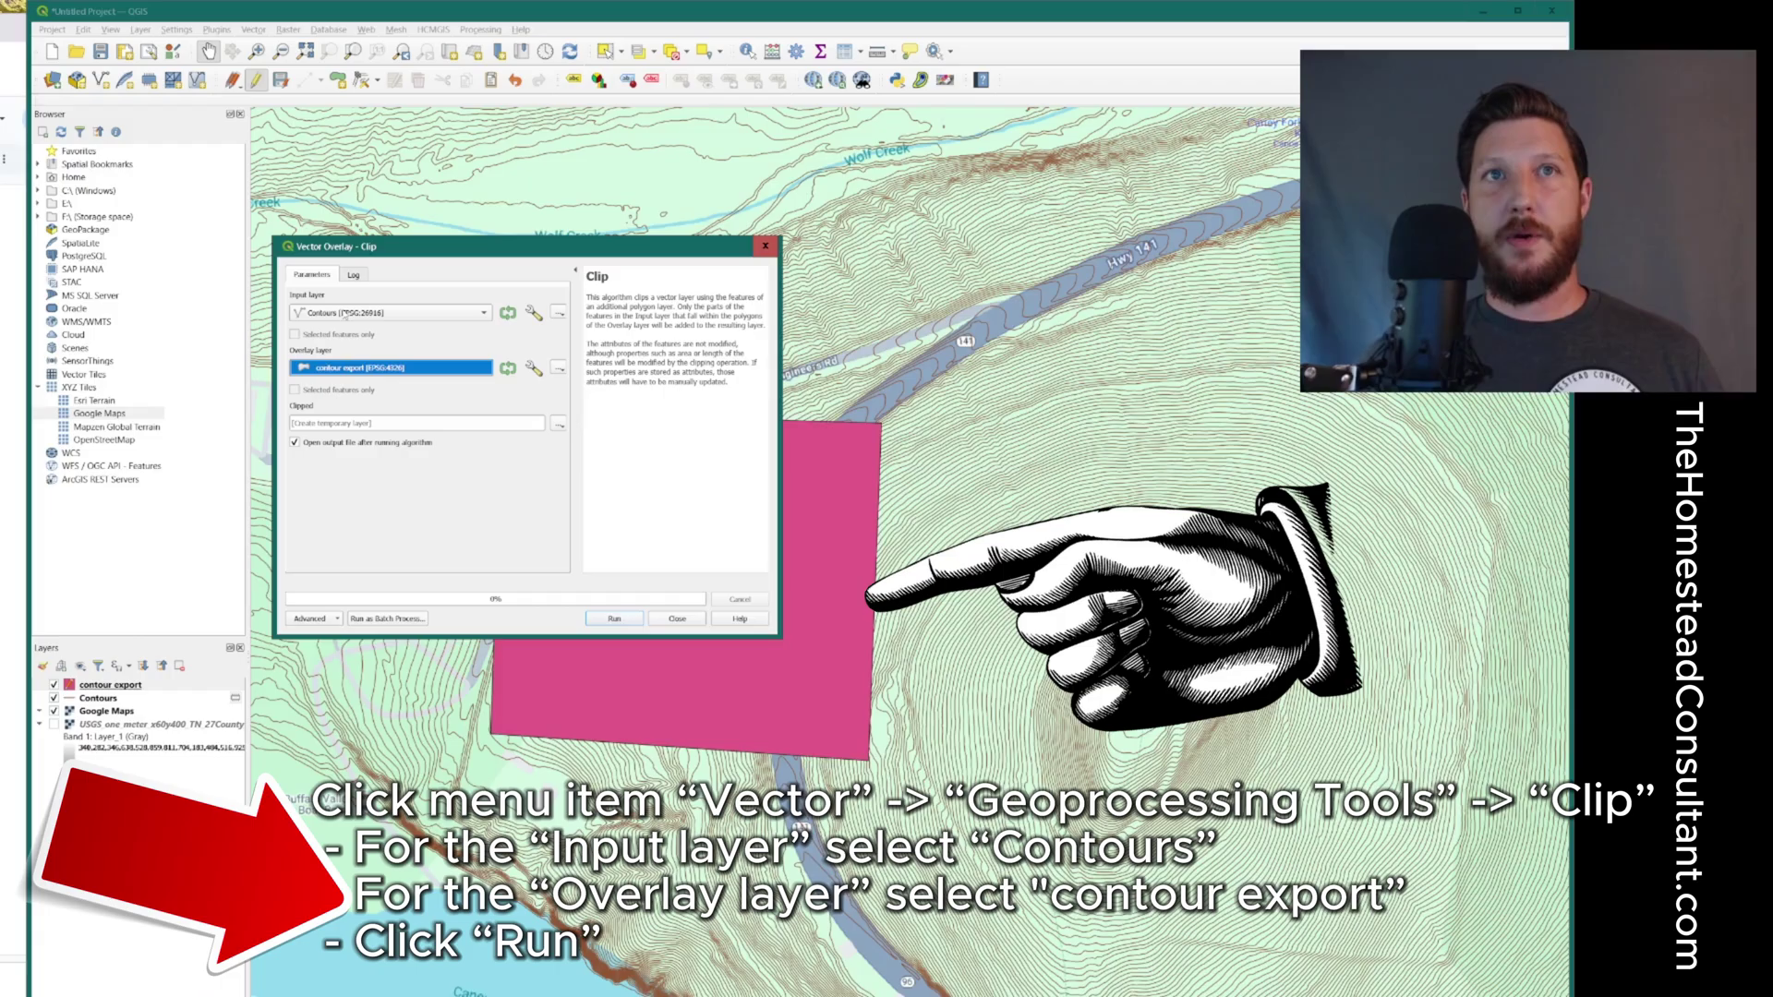
click(346, 313)
click(351, 316)
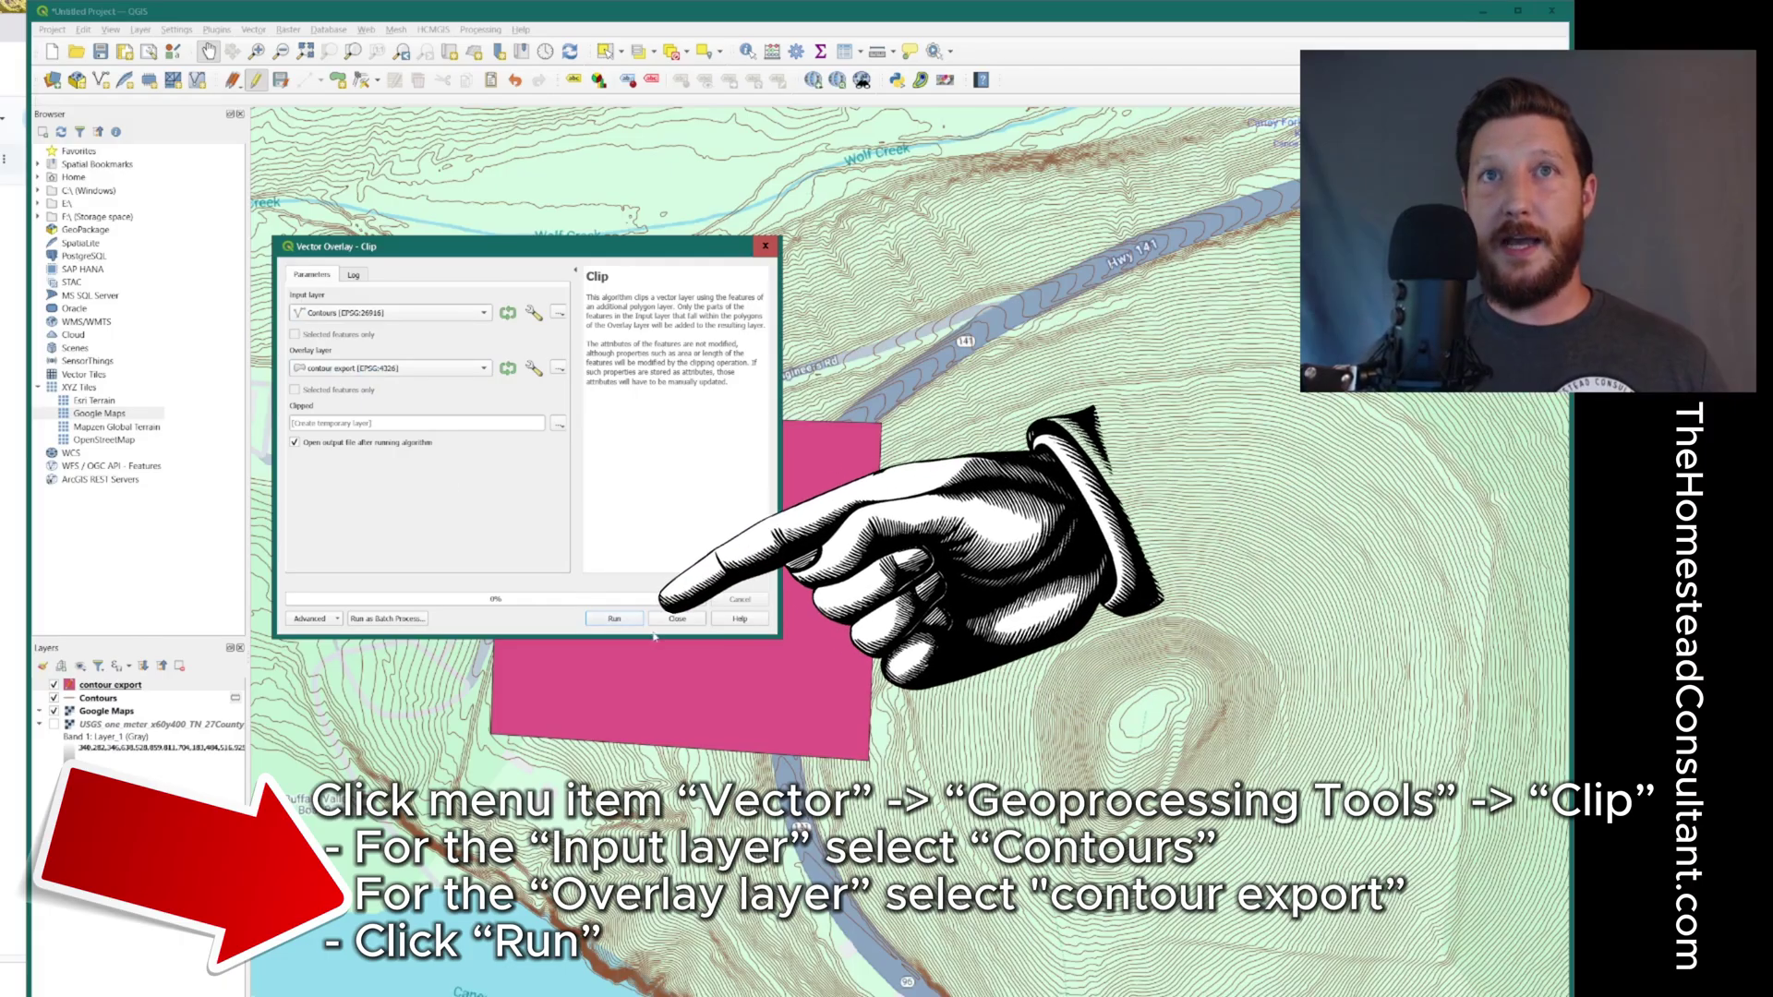
click(615, 620)
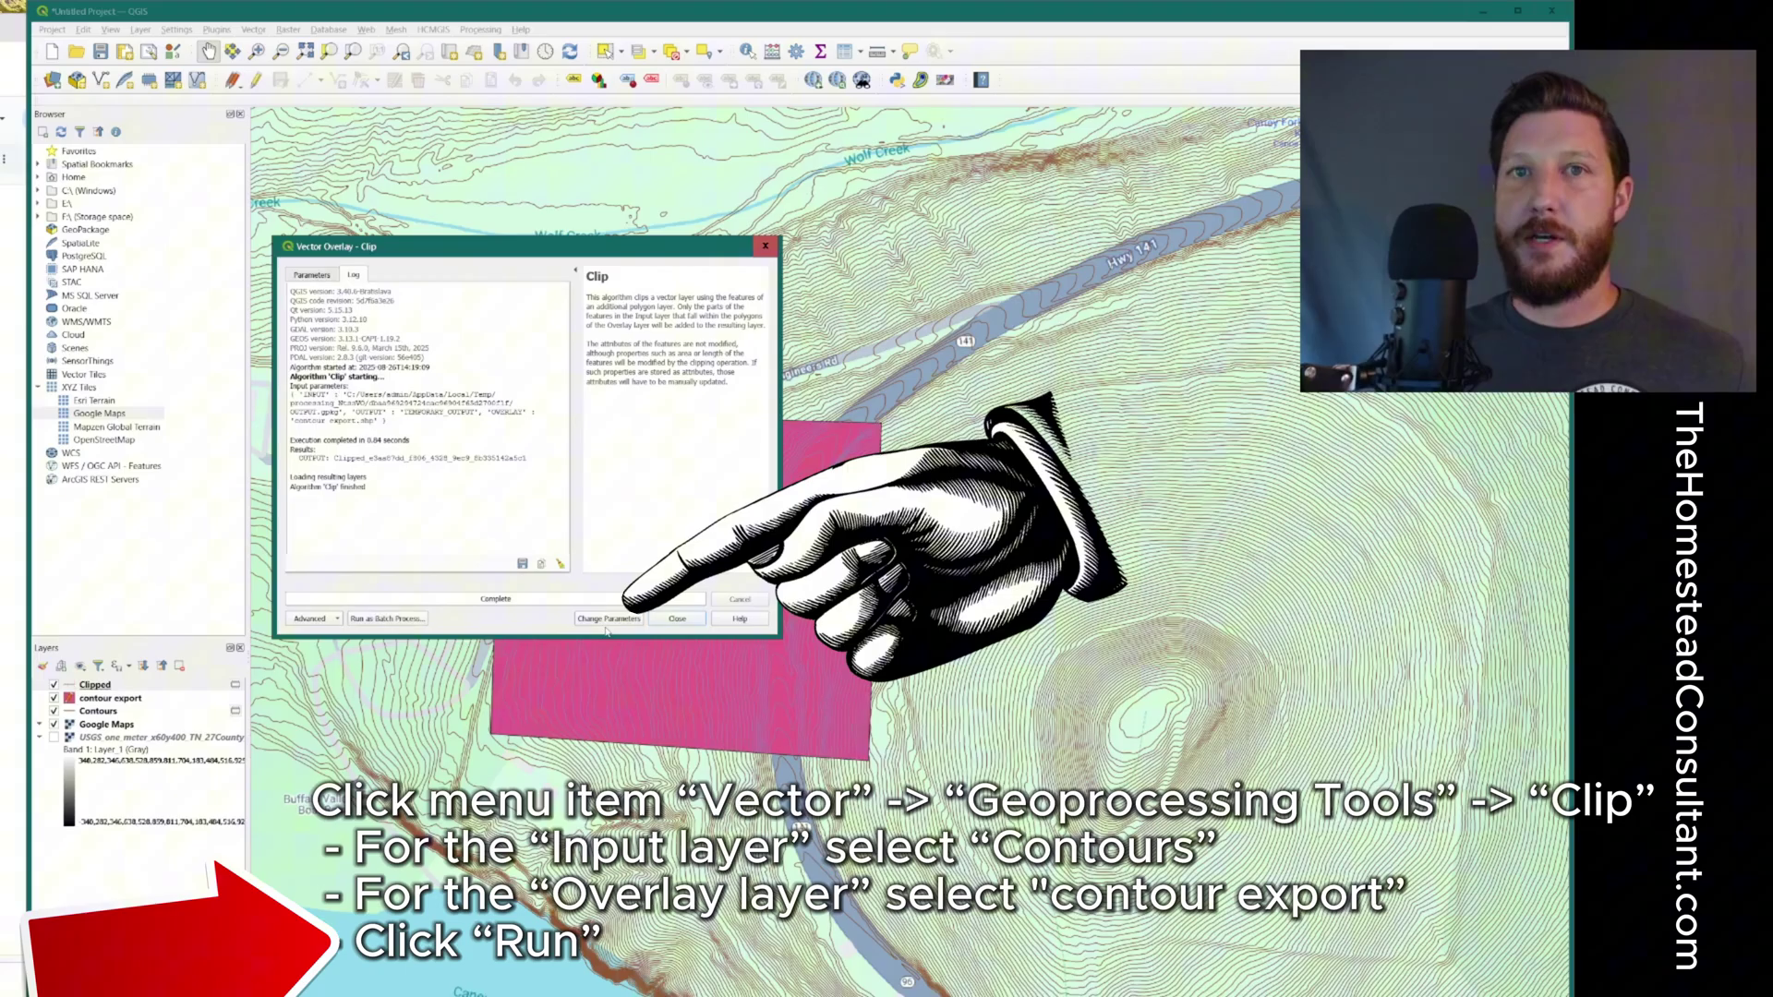
- Close the Clip dialog, hide contour export and Contours, and centre the Clipped contours
click(679, 619)
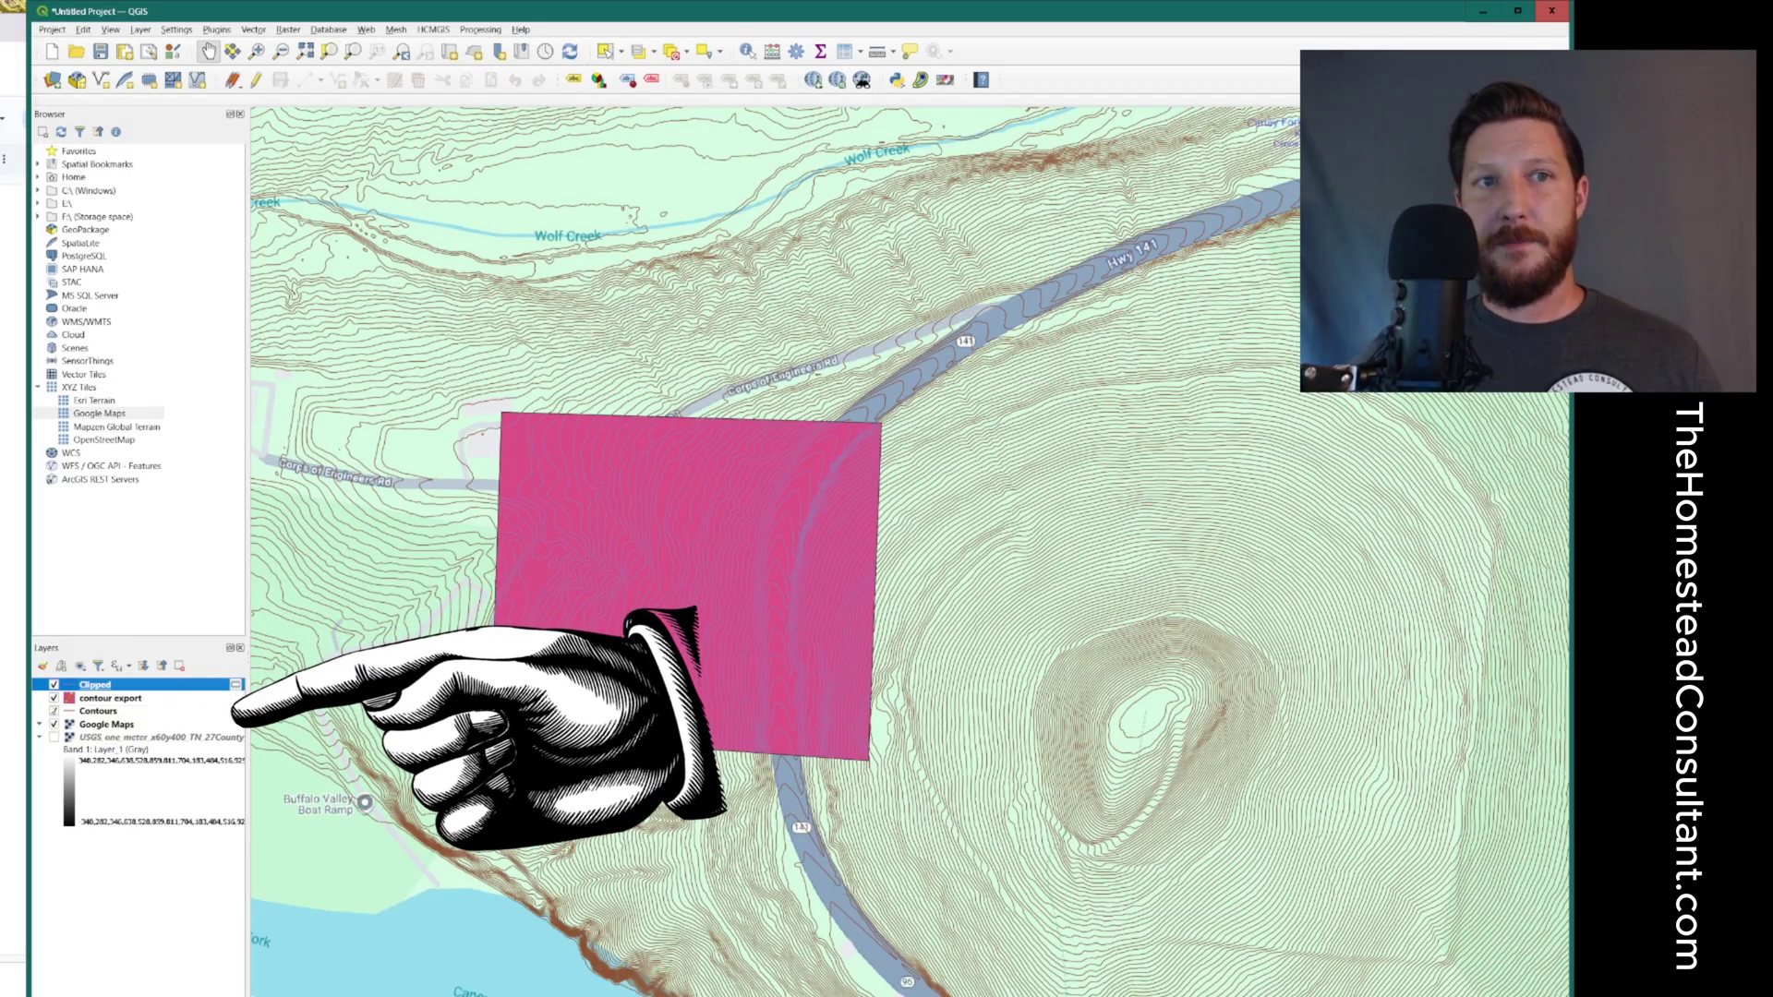
click(54, 698)
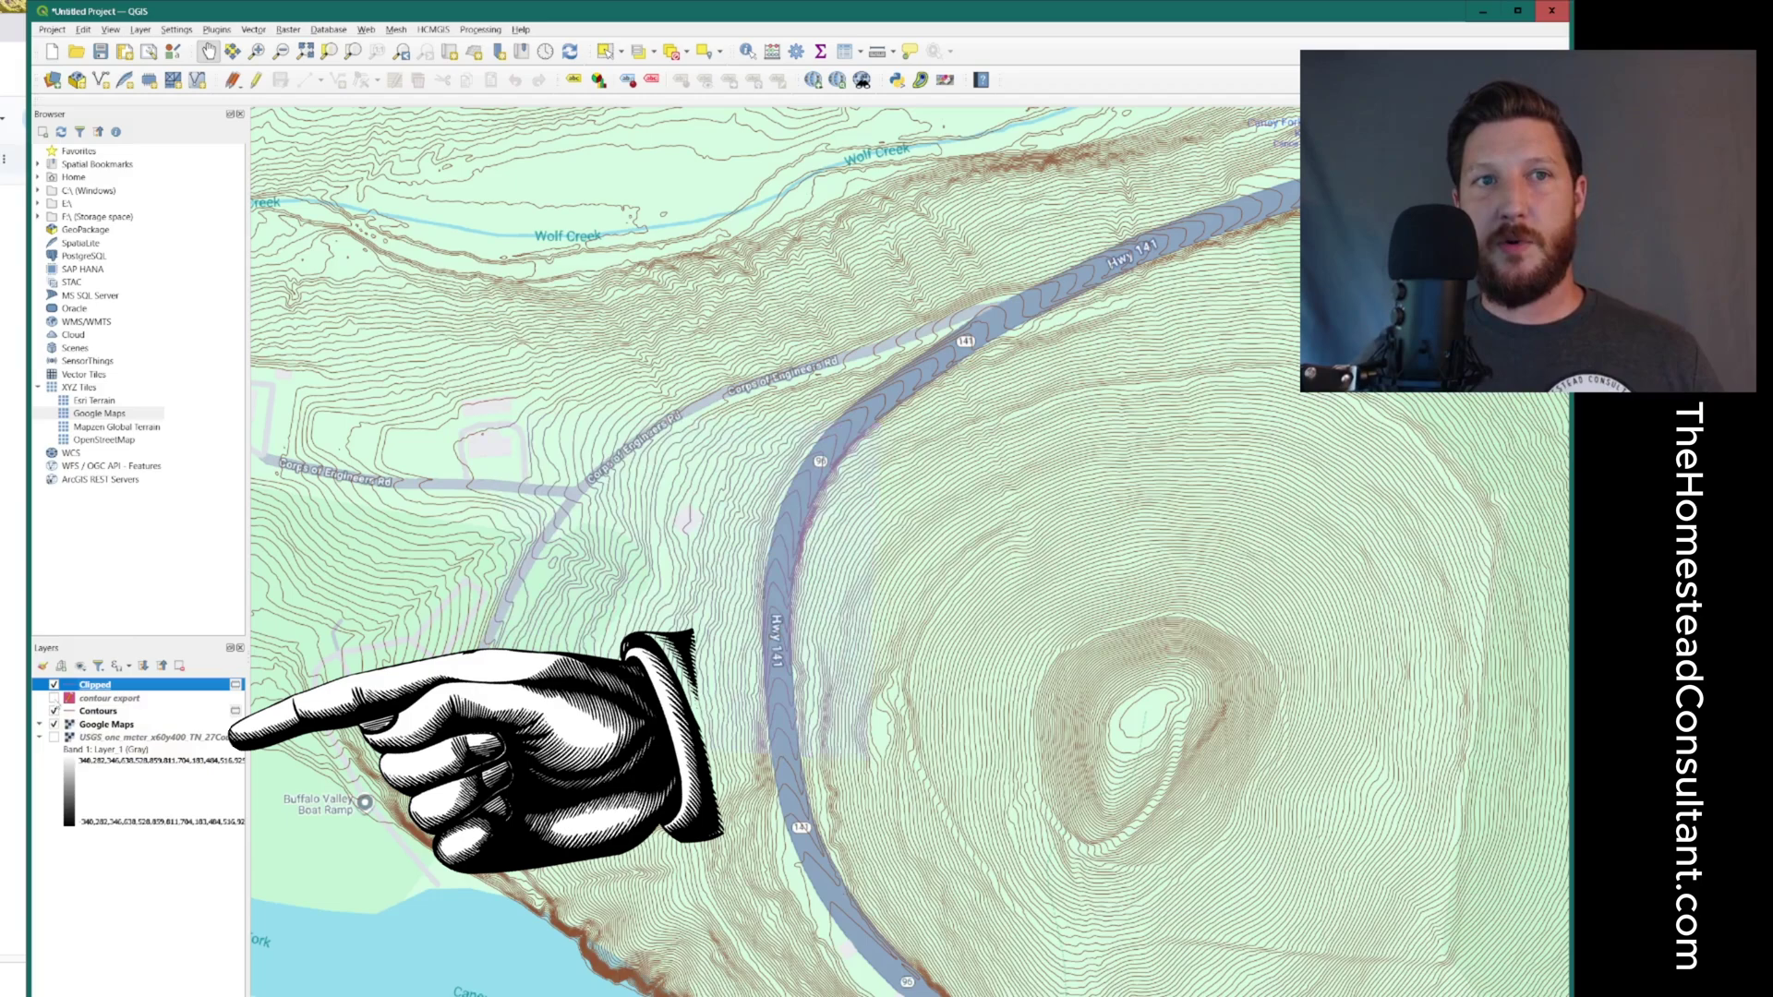
click(54, 711)
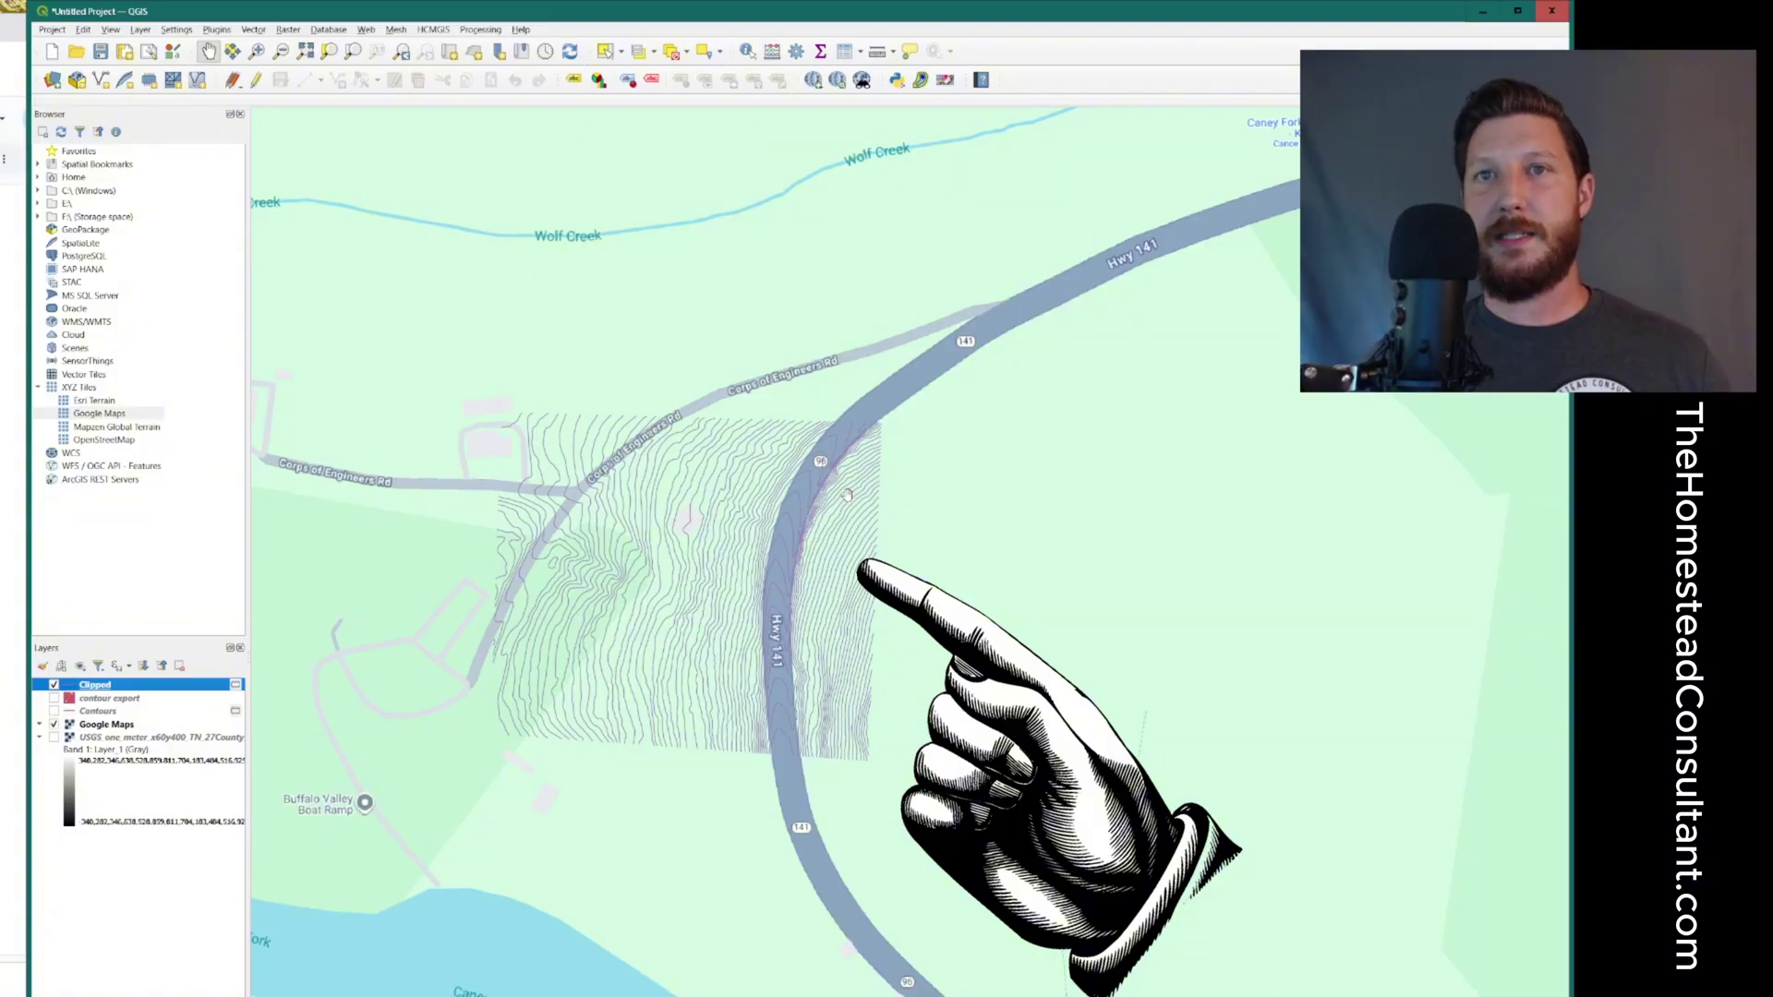
drag(505, 602, 751, 602)
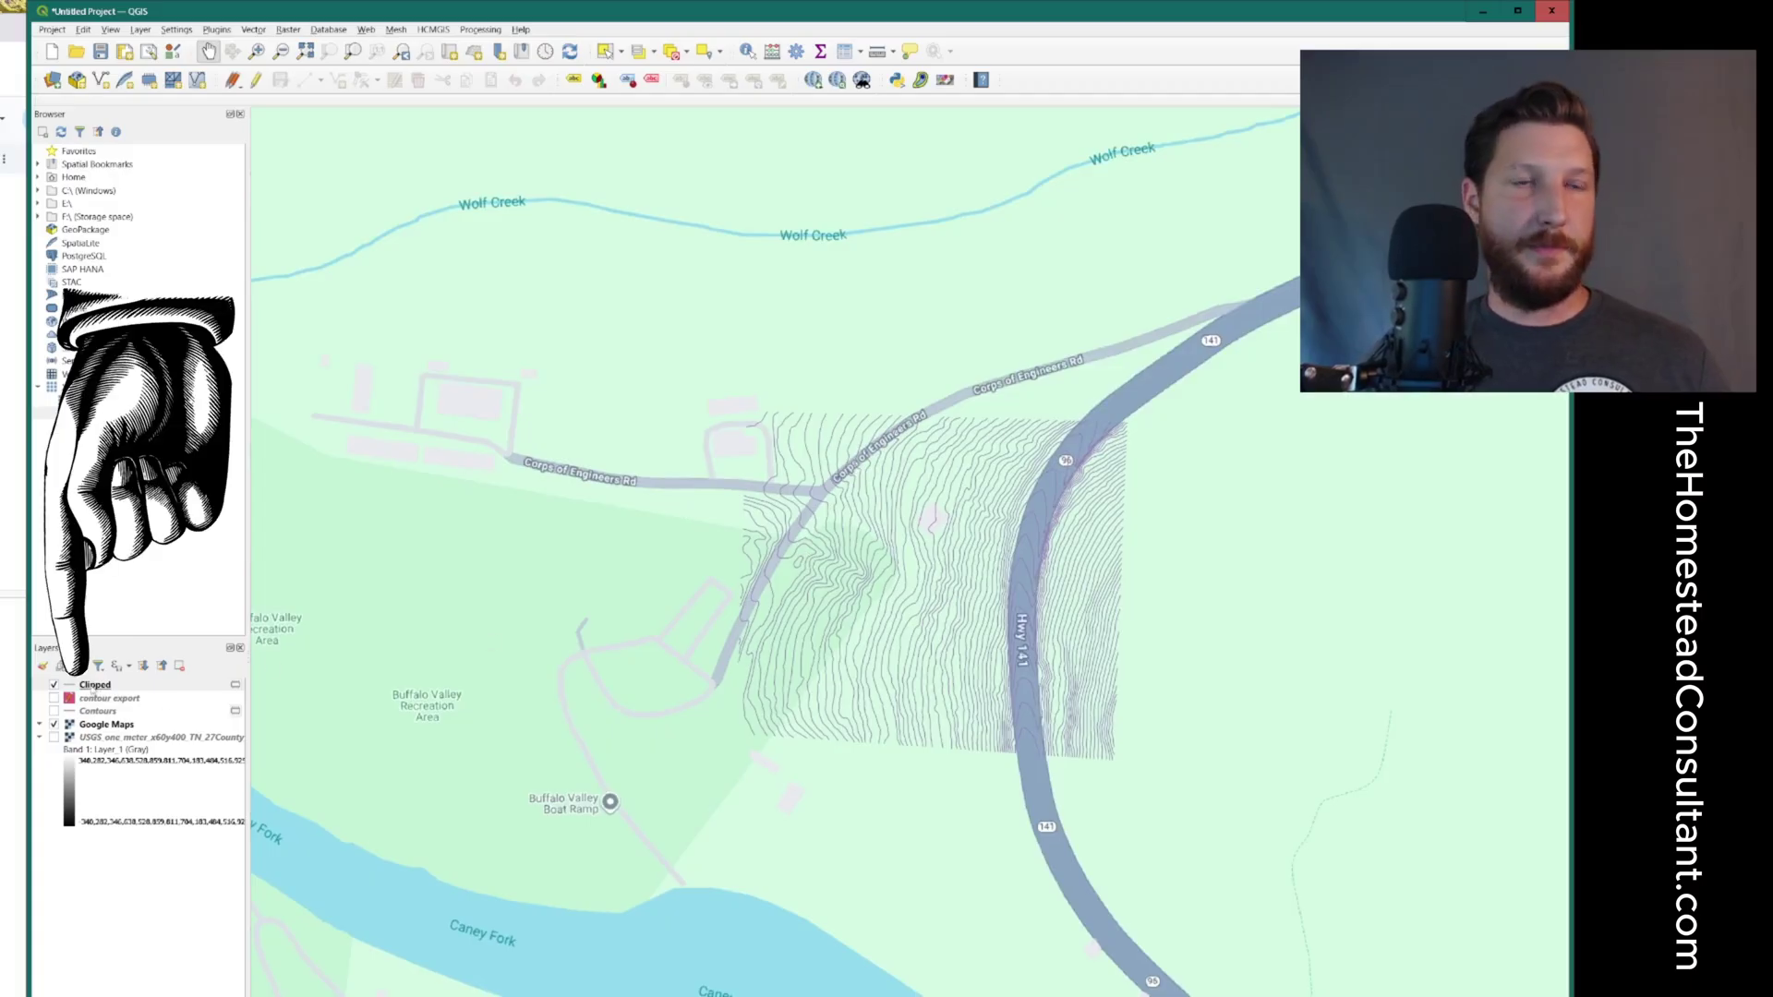
- Export the Clipped layer via Save Features As in KML format and browse for the location
right_click(97, 688)
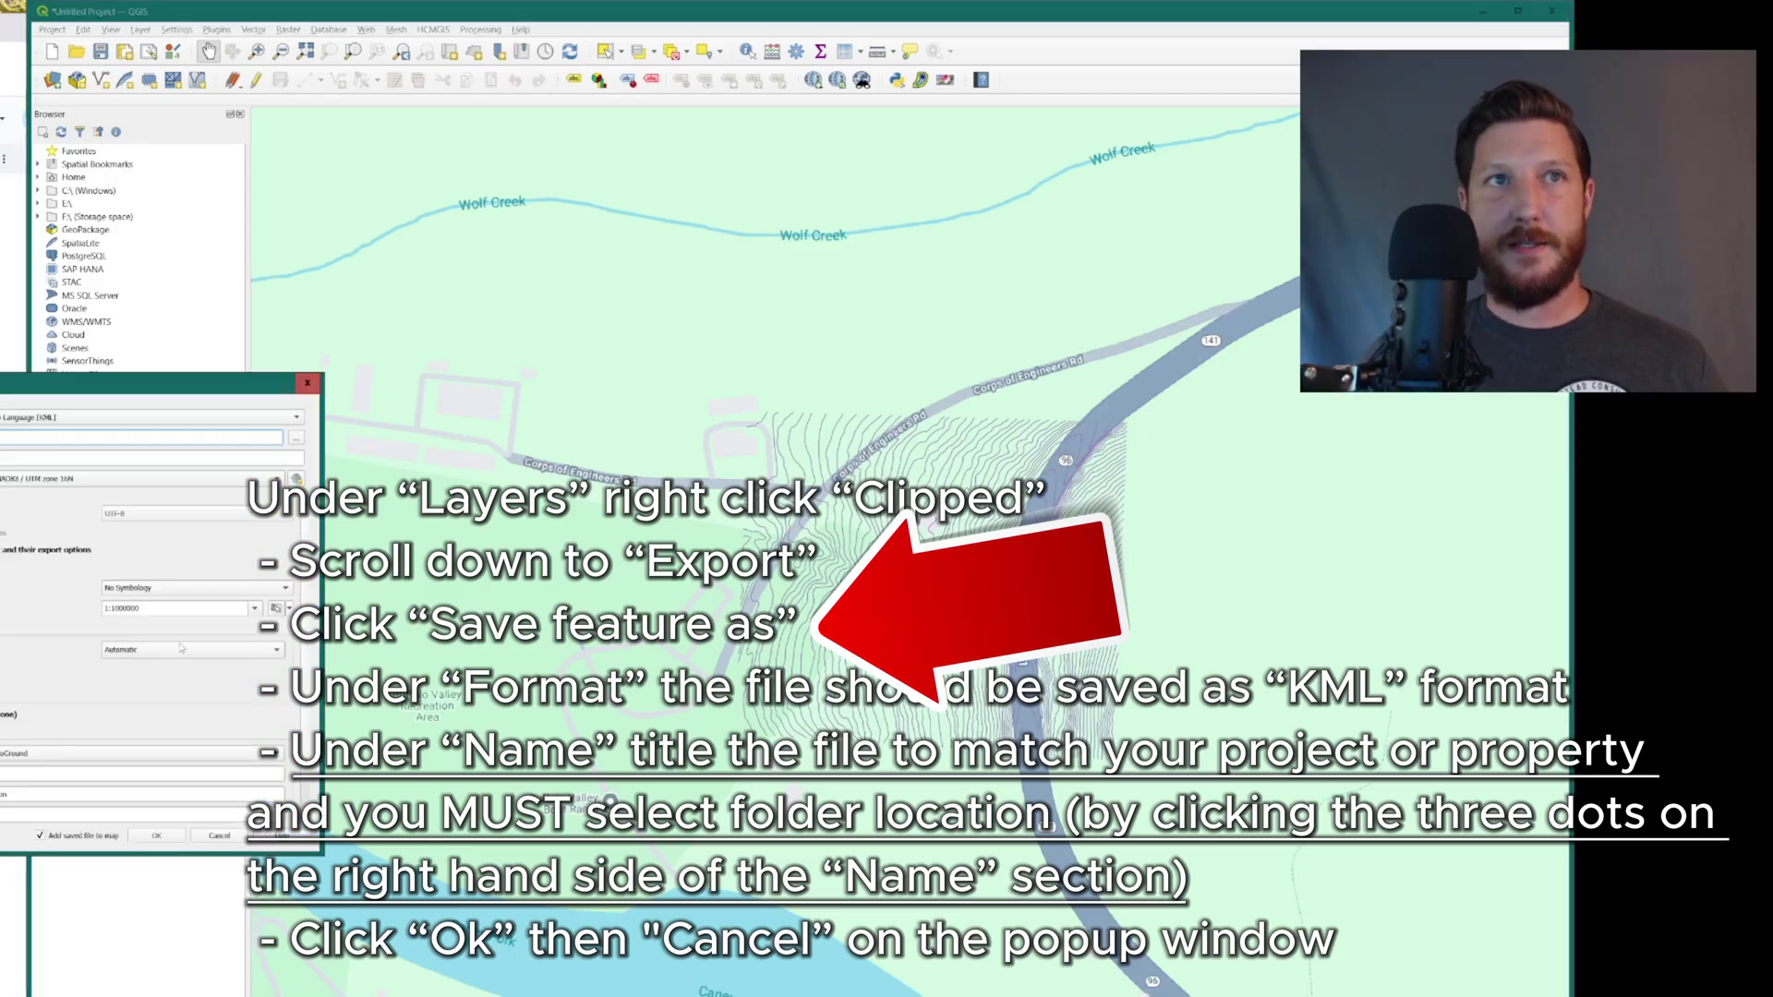
drag(78, 382, 480, 366)
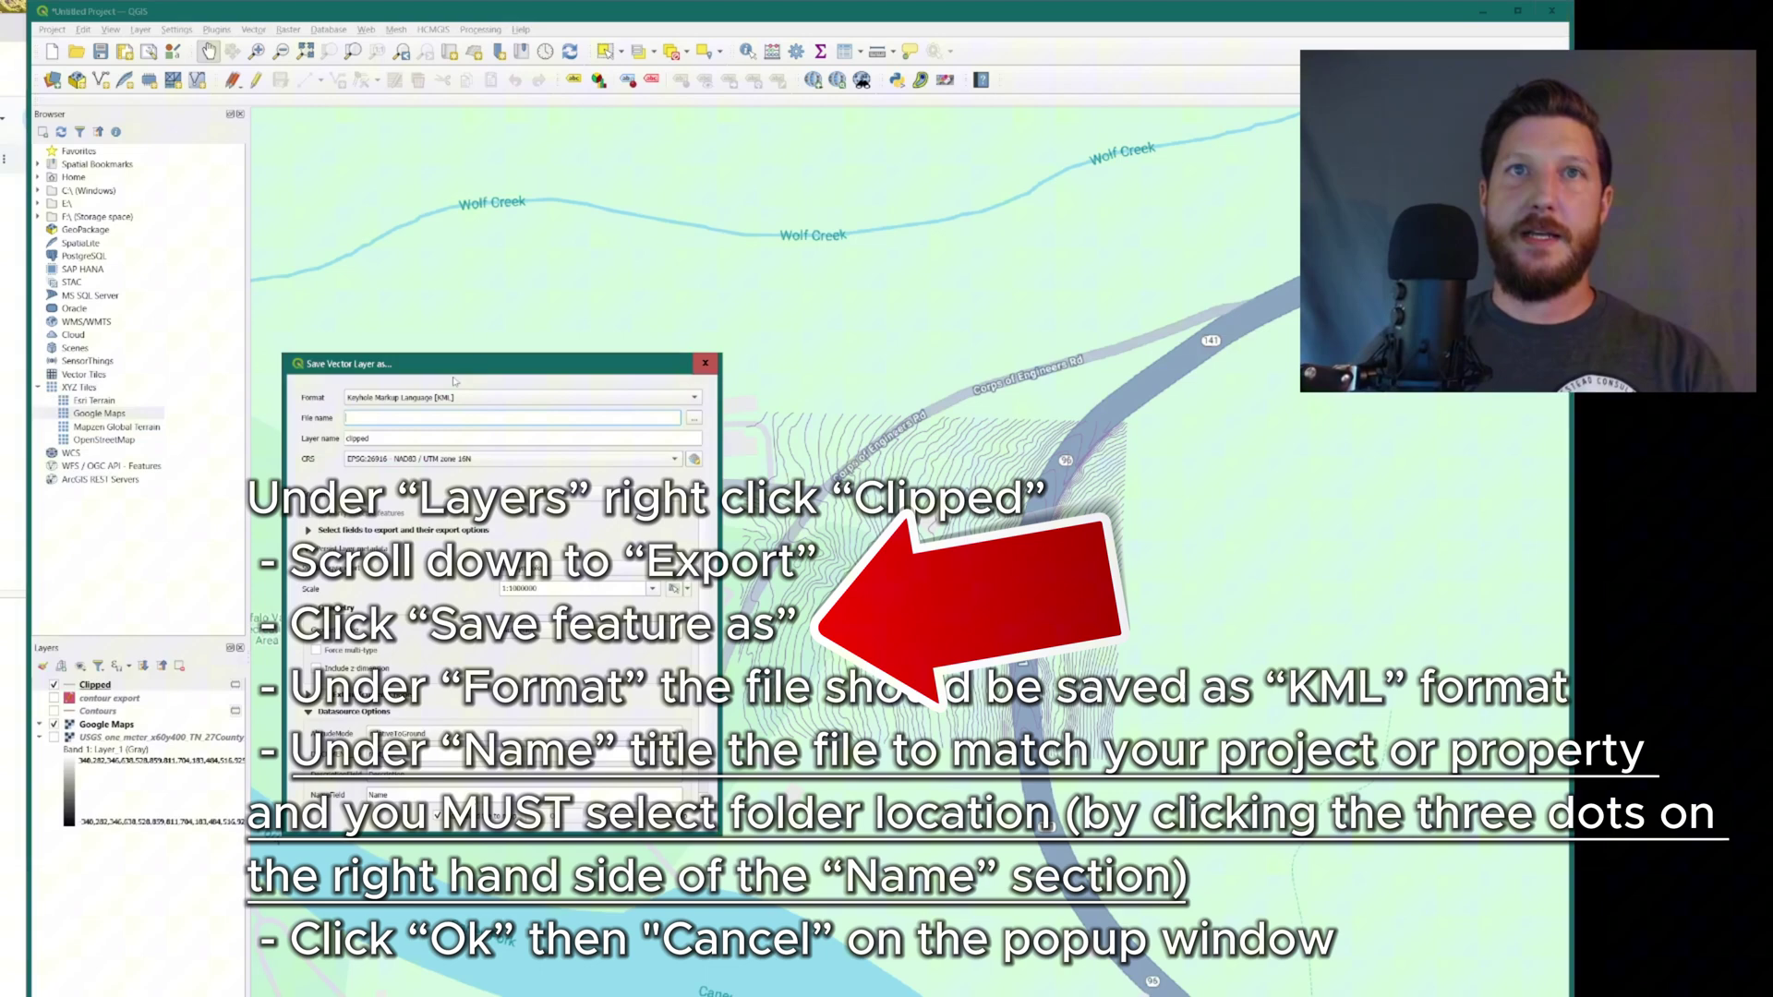
click(403, 398)
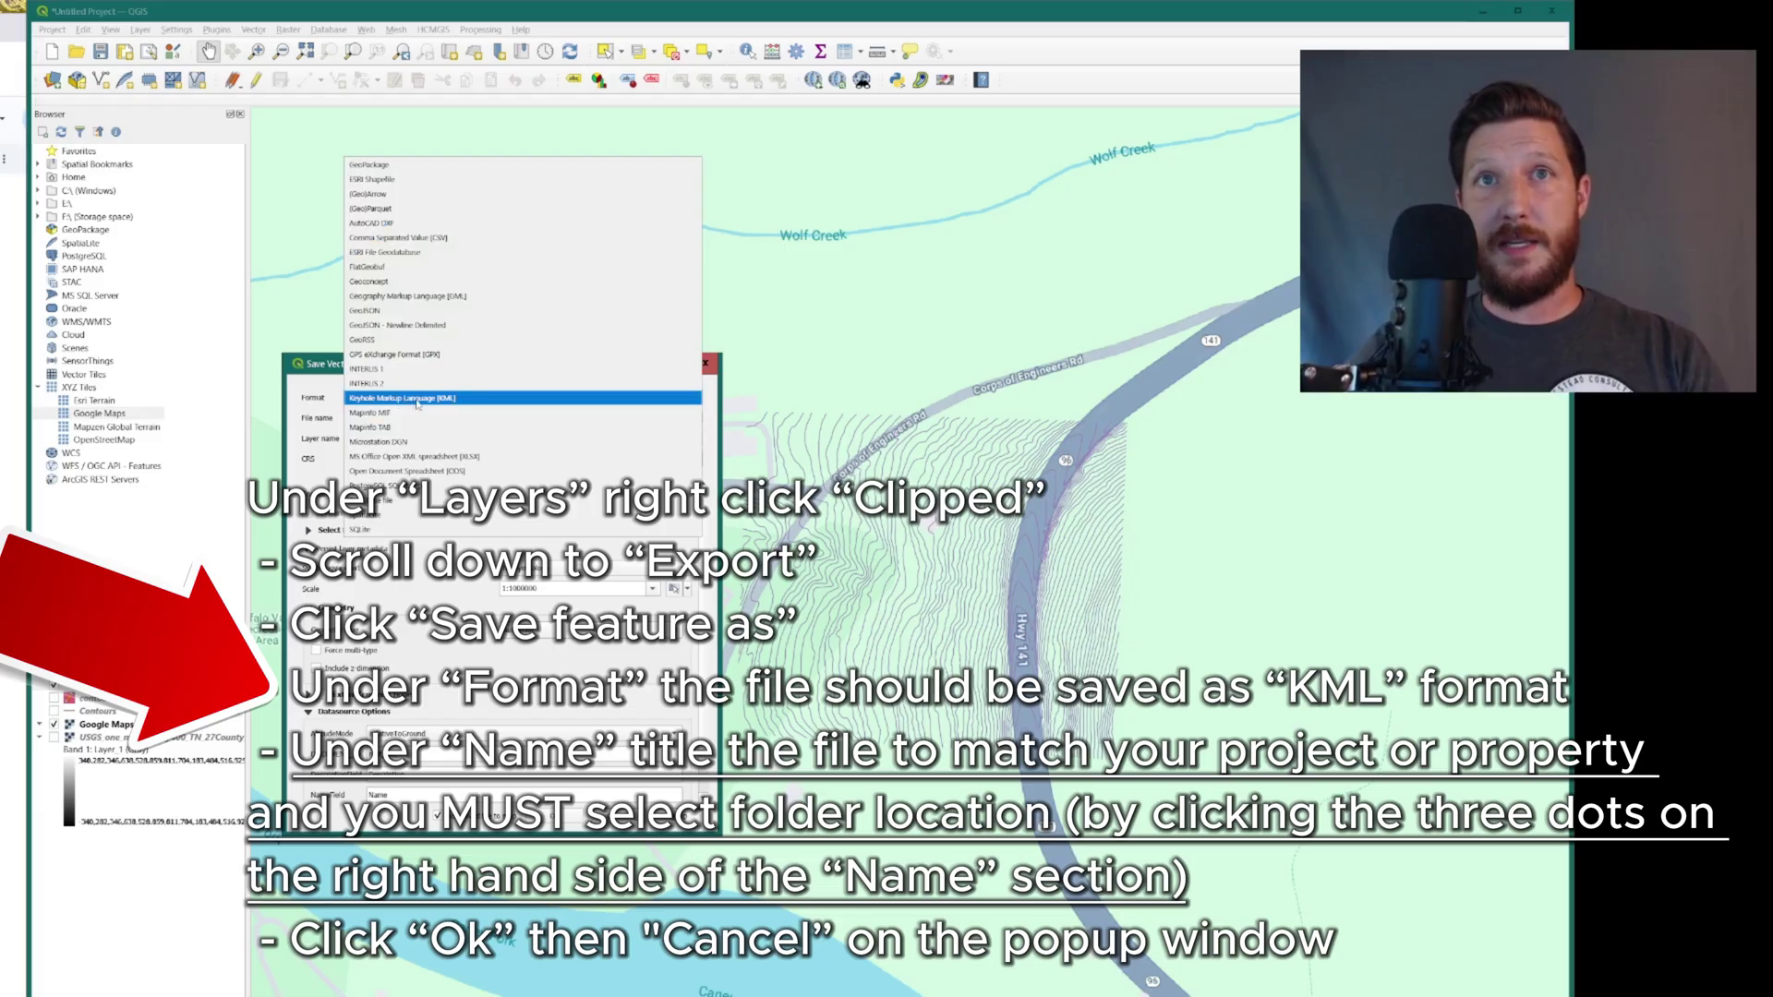
click(417, 400)
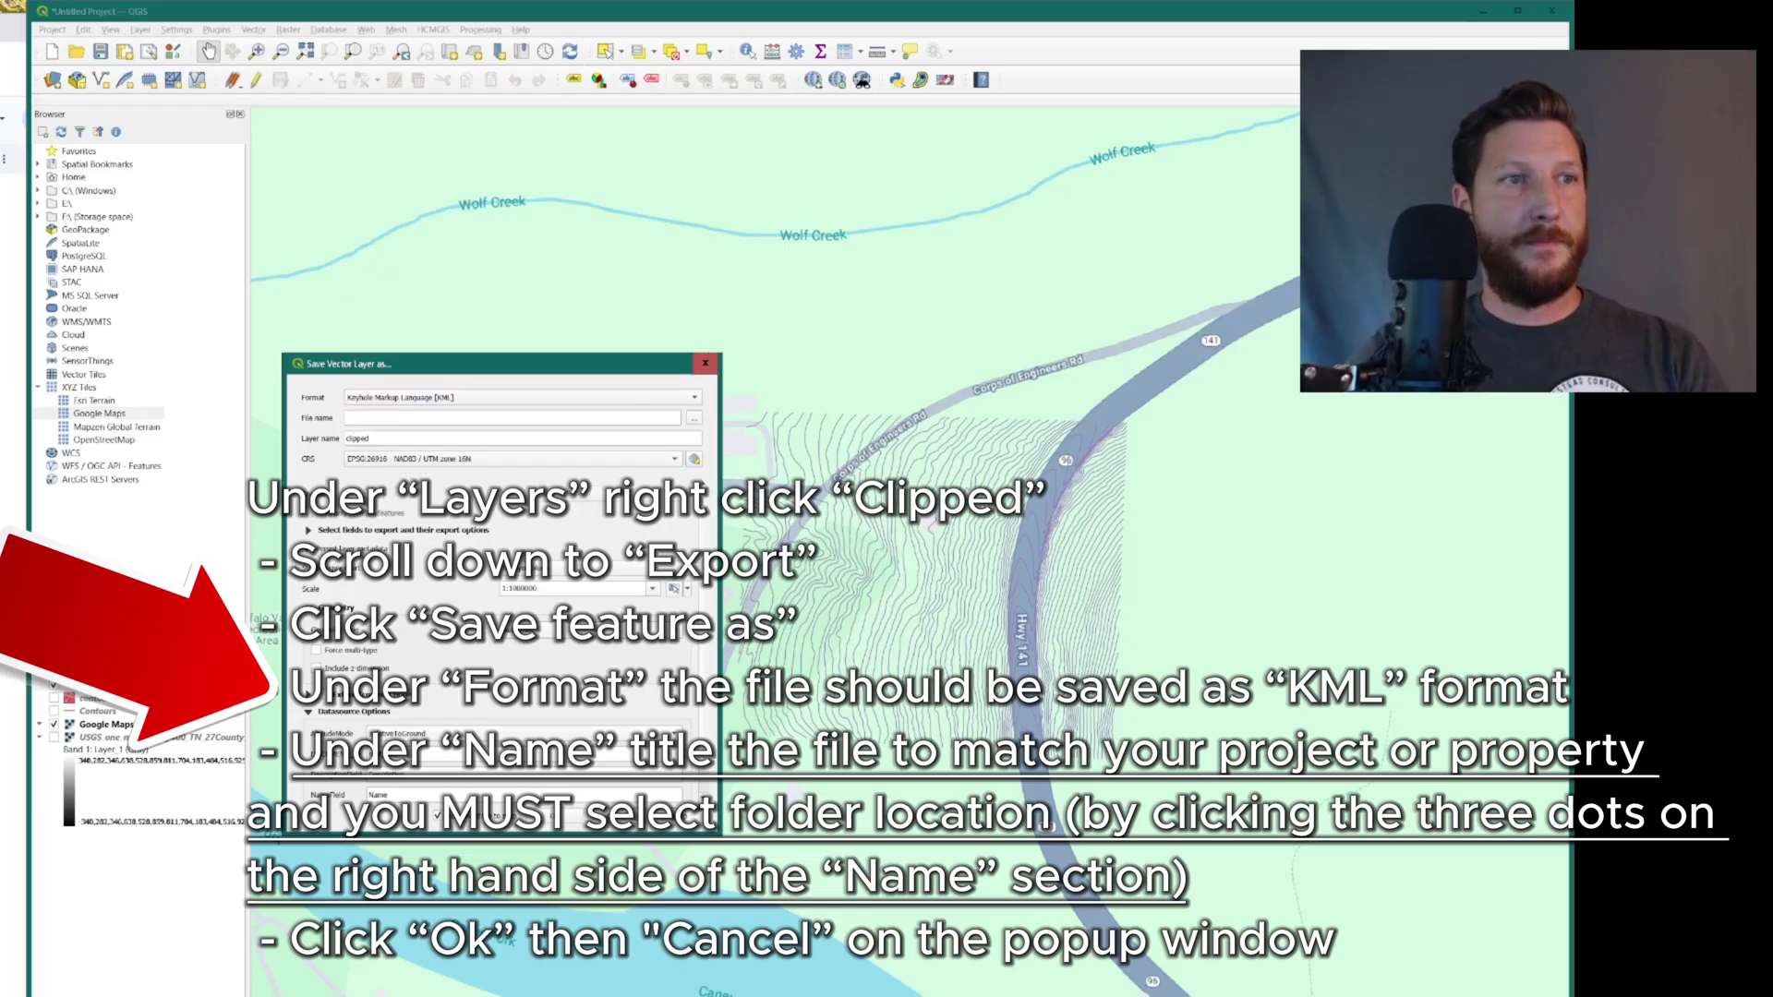
click(412, 422)
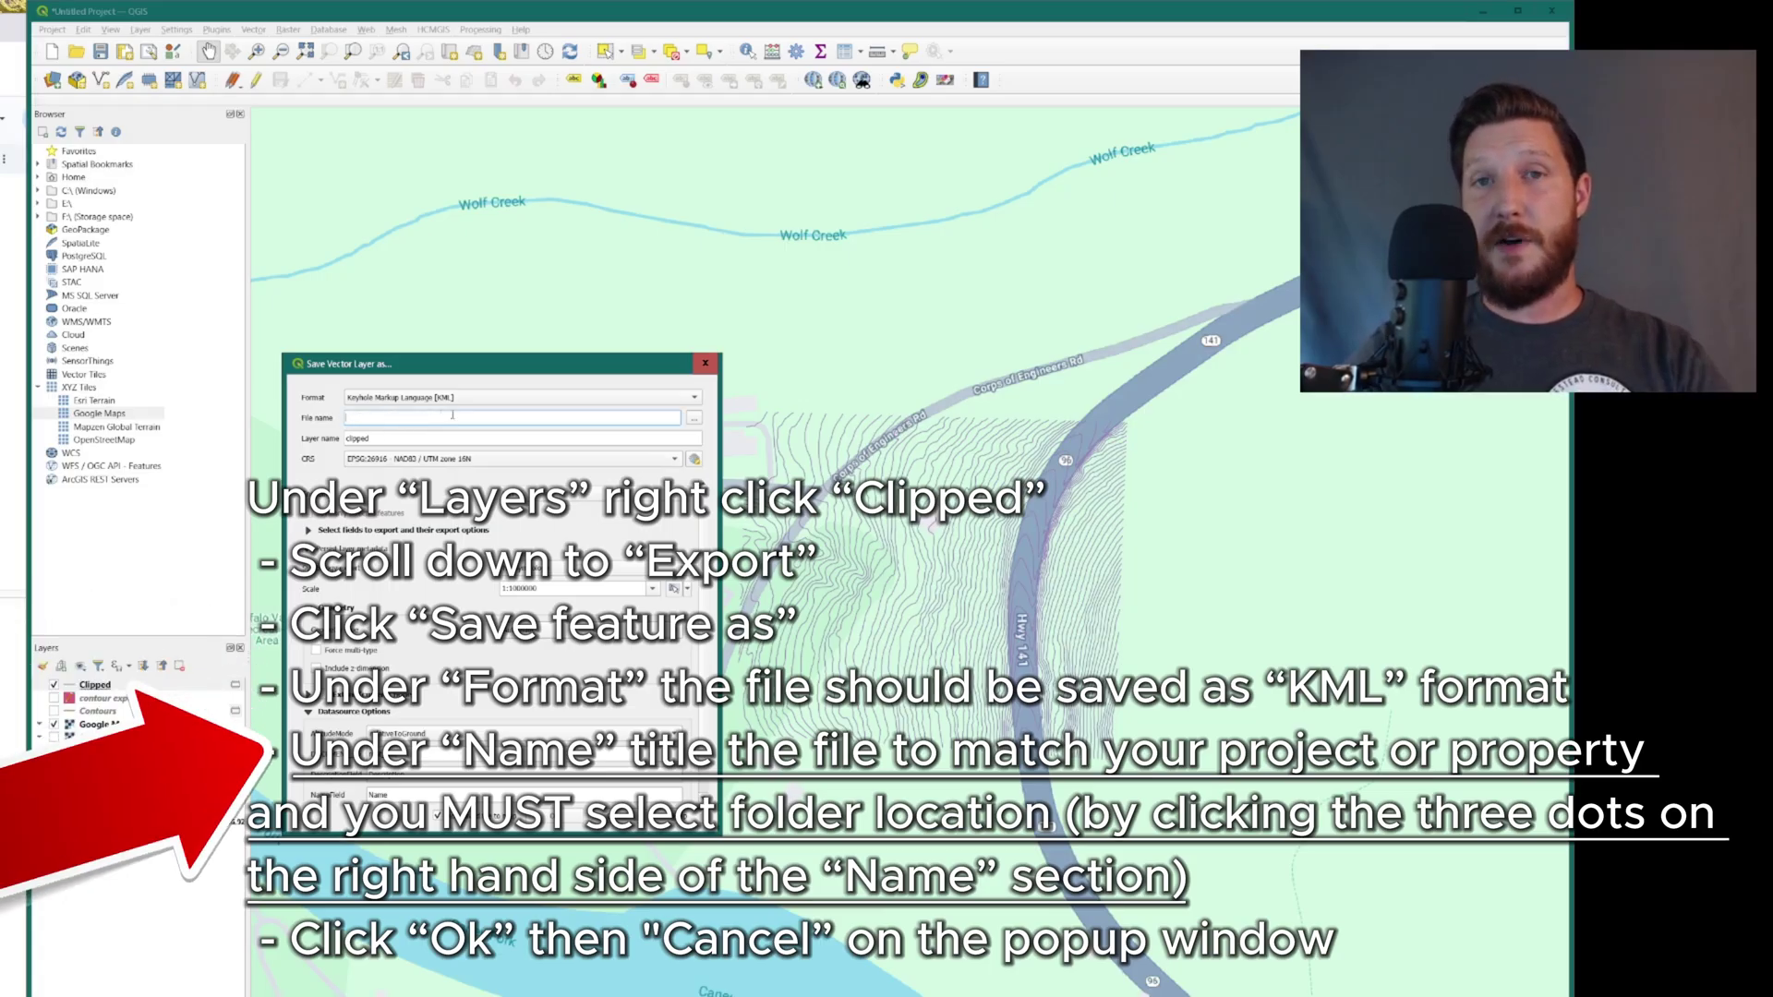
click(695, 418)
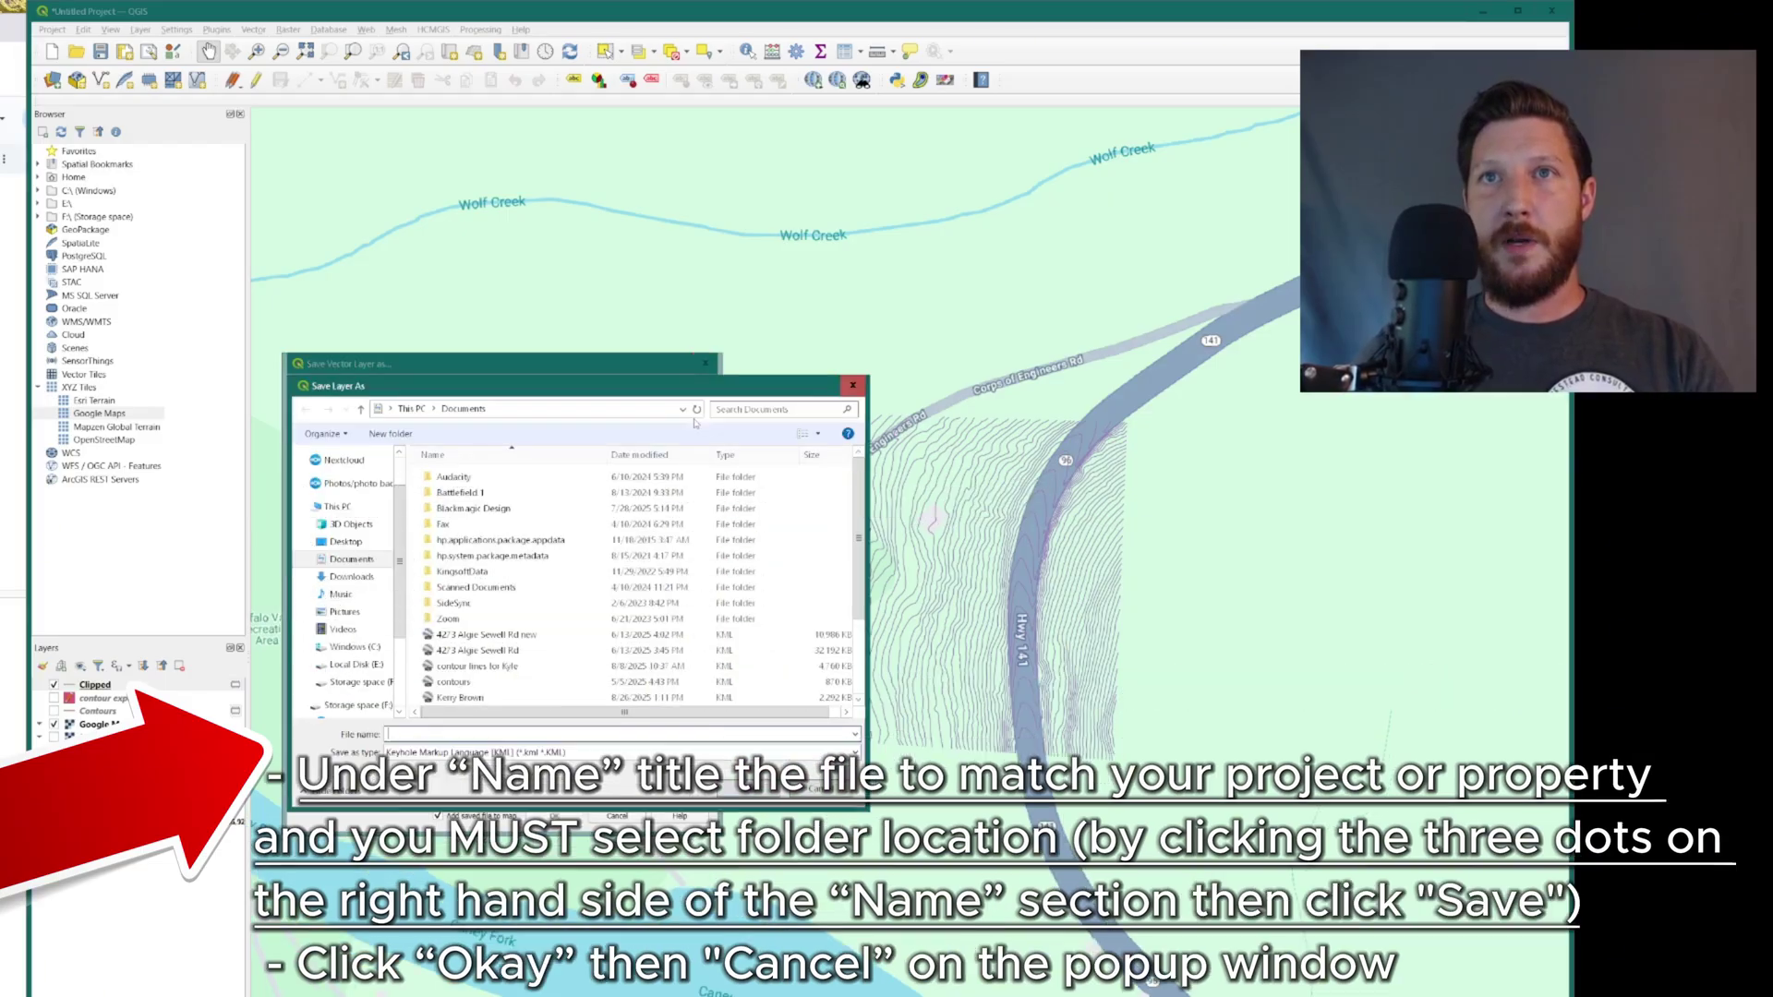
- Name the KML output 'test site' in the Downloads folder
click(349, 576)
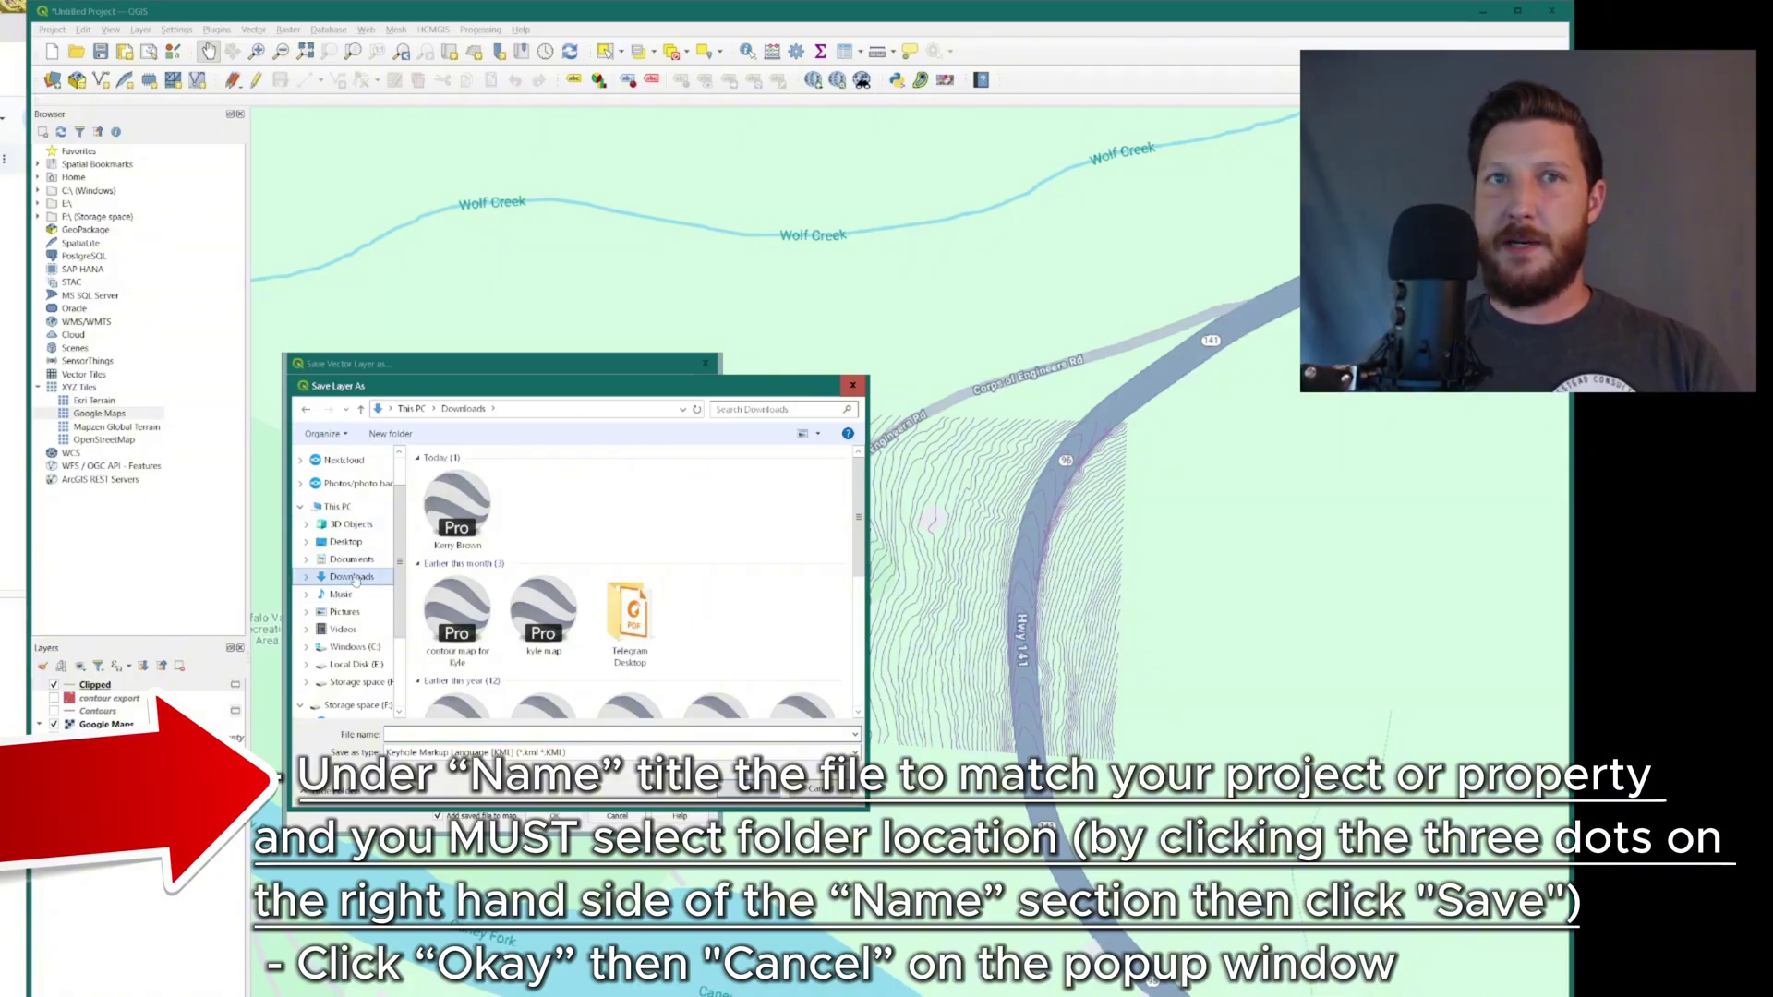
click(351, 577)
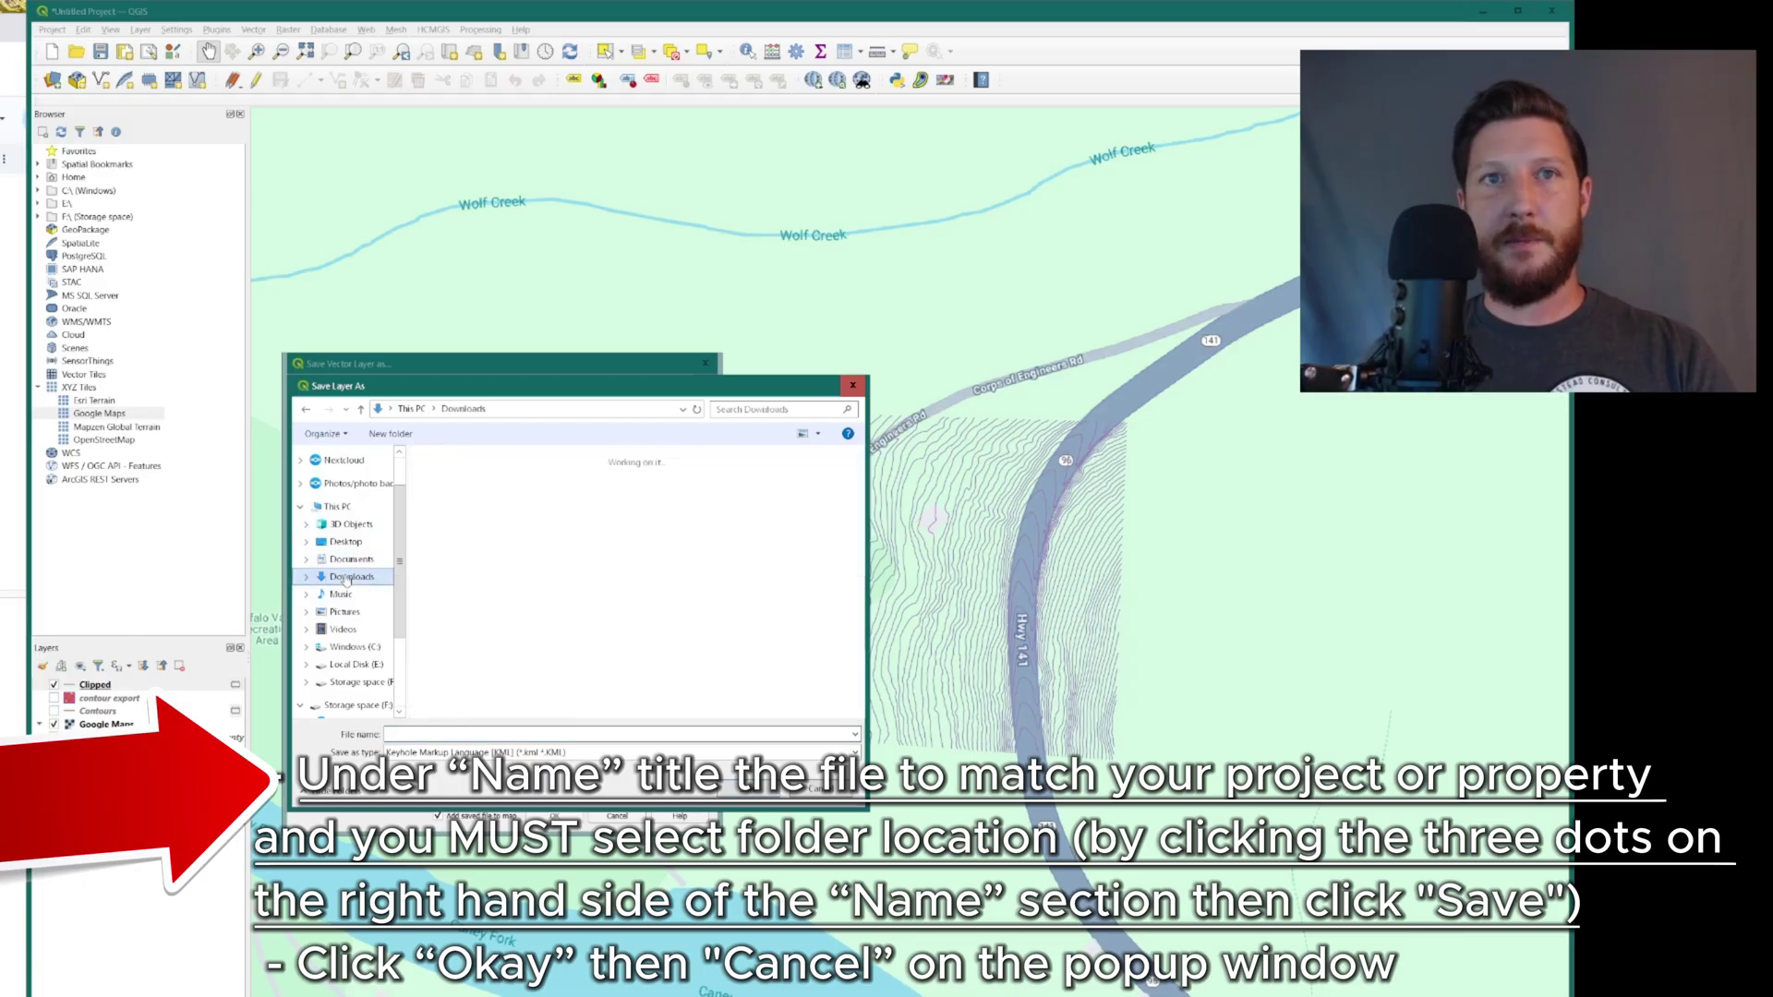
click(447, 734)
text(te)
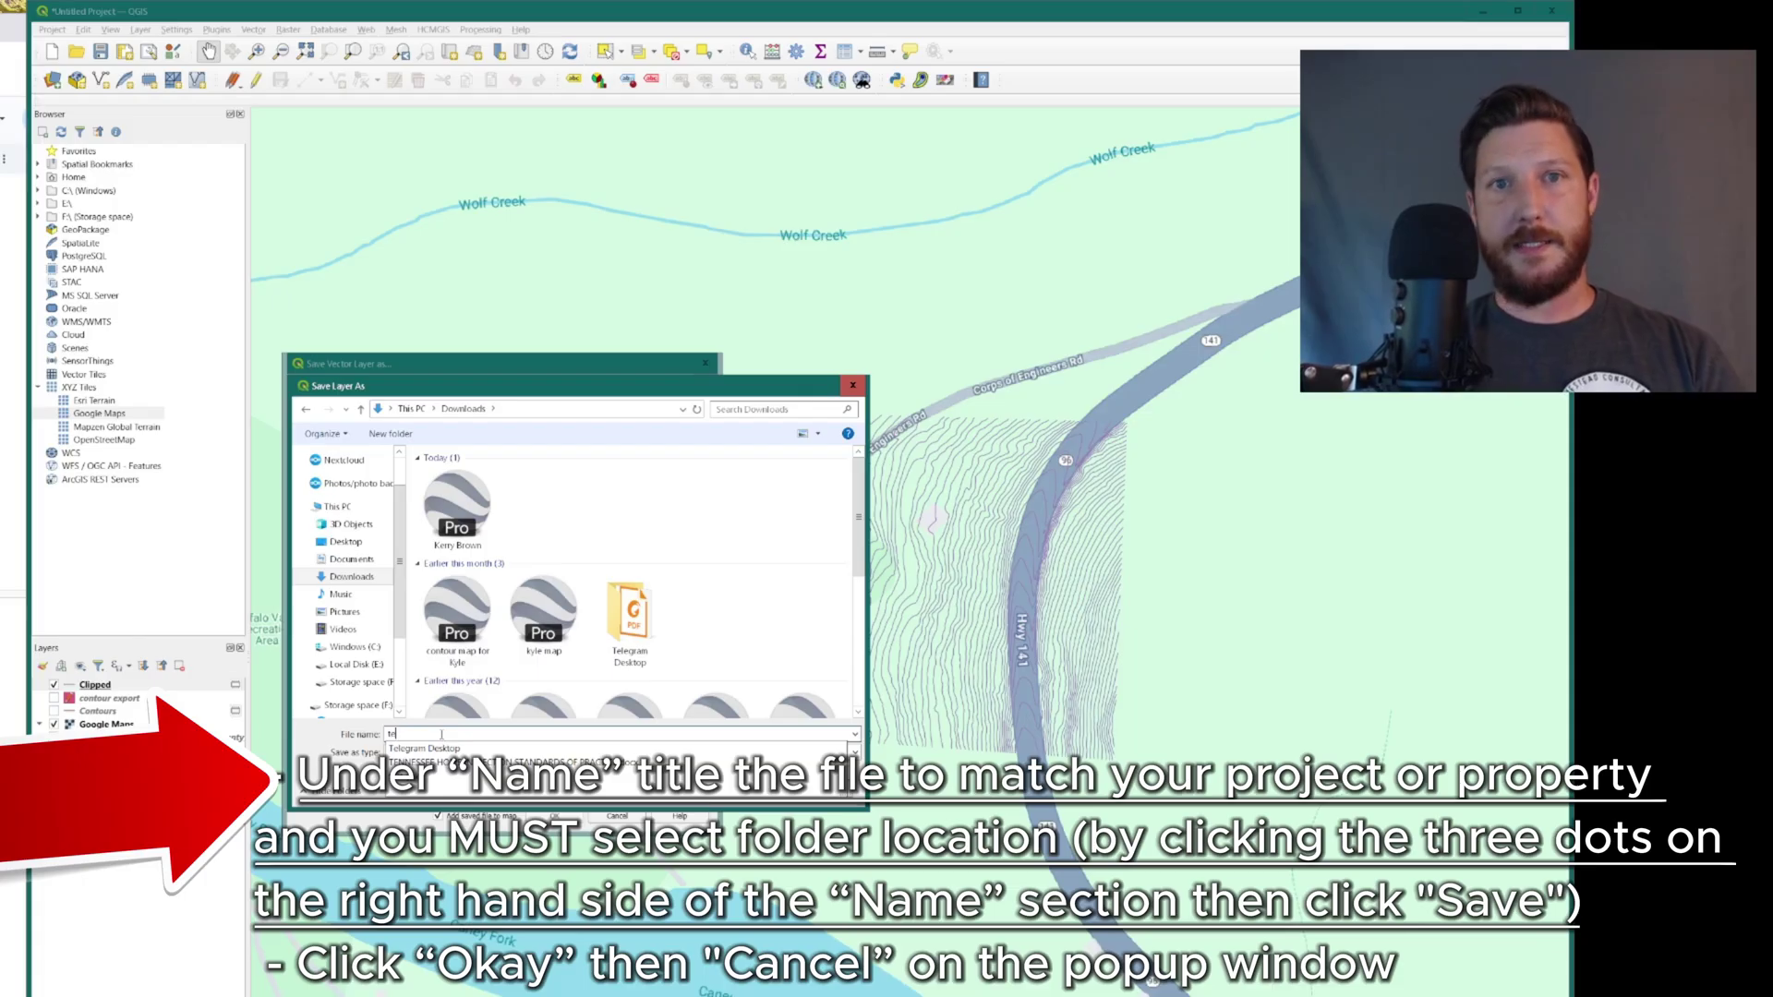
key(BackSpace)
key(BackSpace)
text(tes)
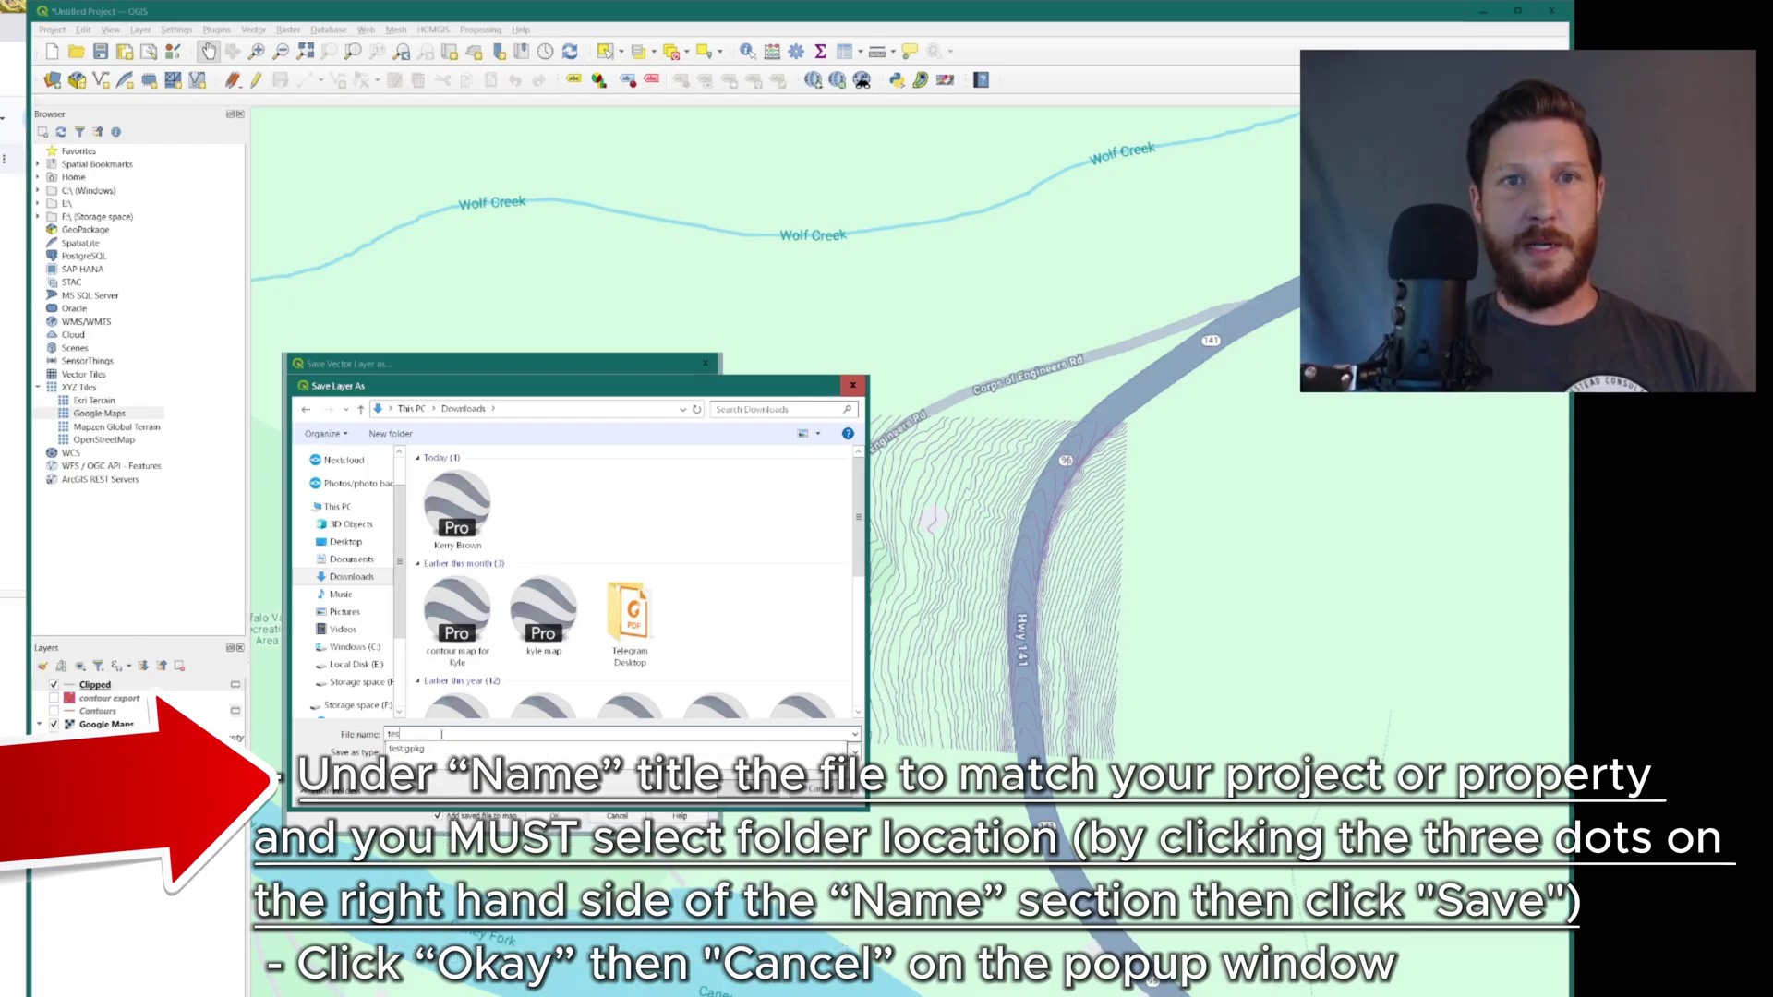
text(t)
click(442, 736)
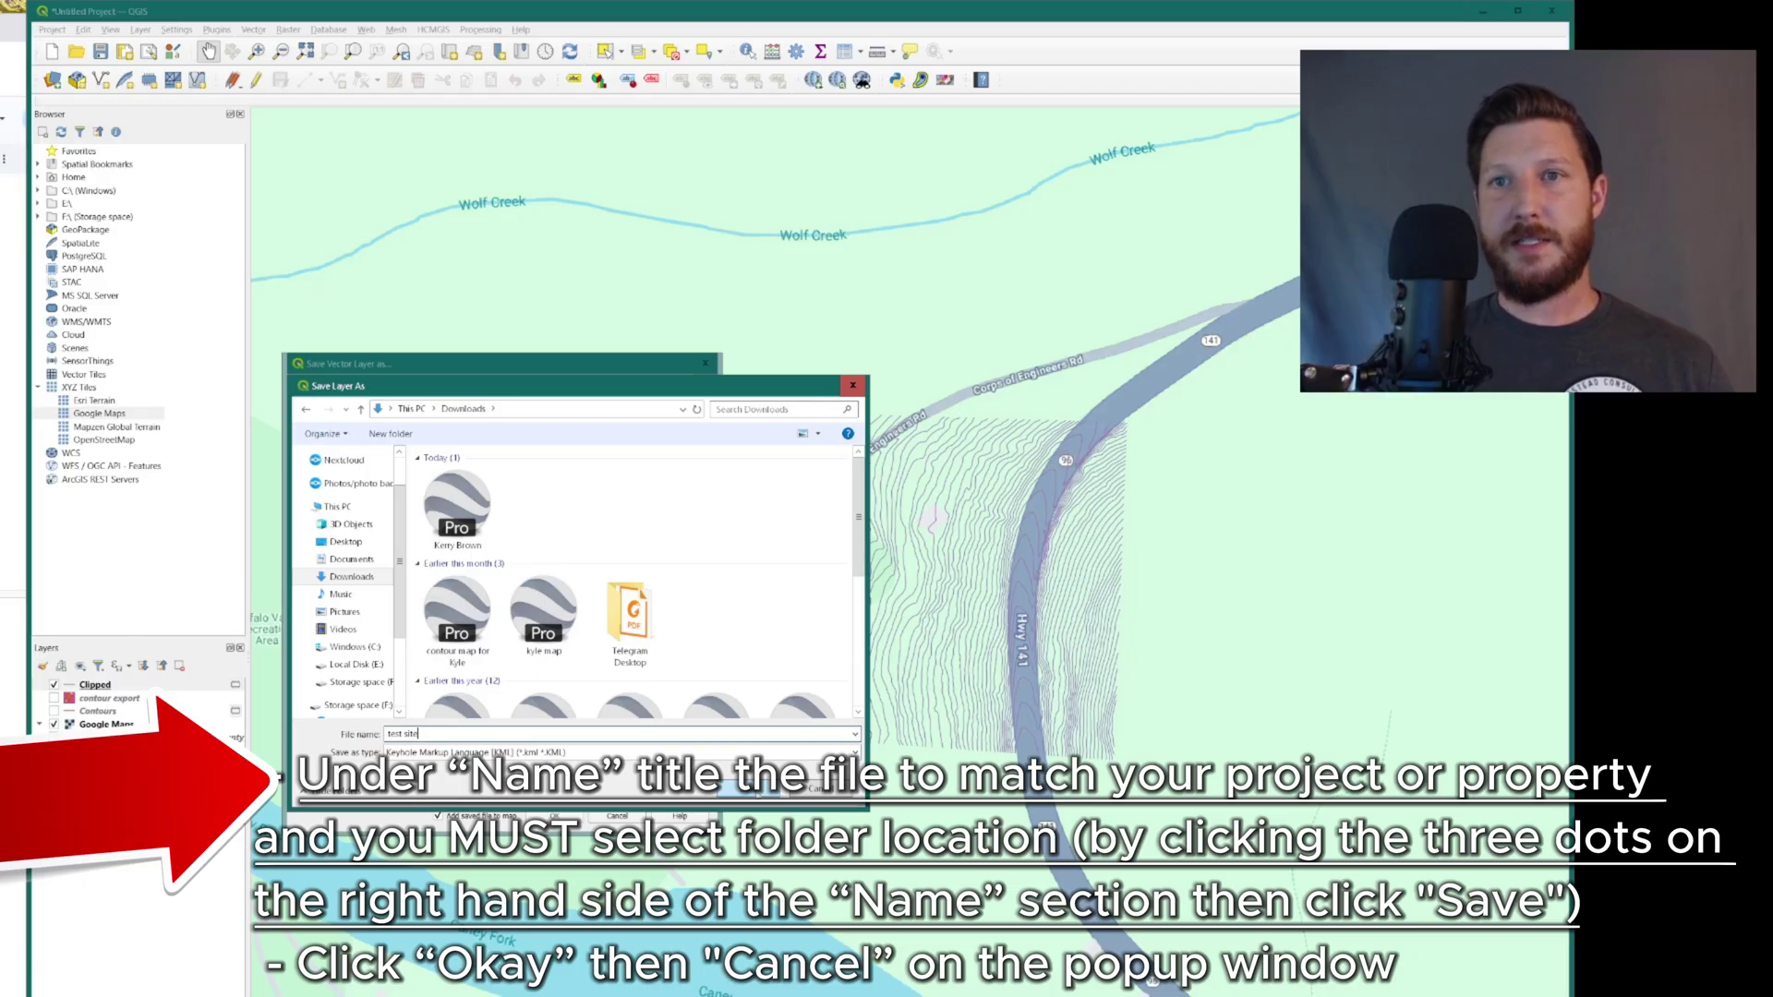
key(Return)
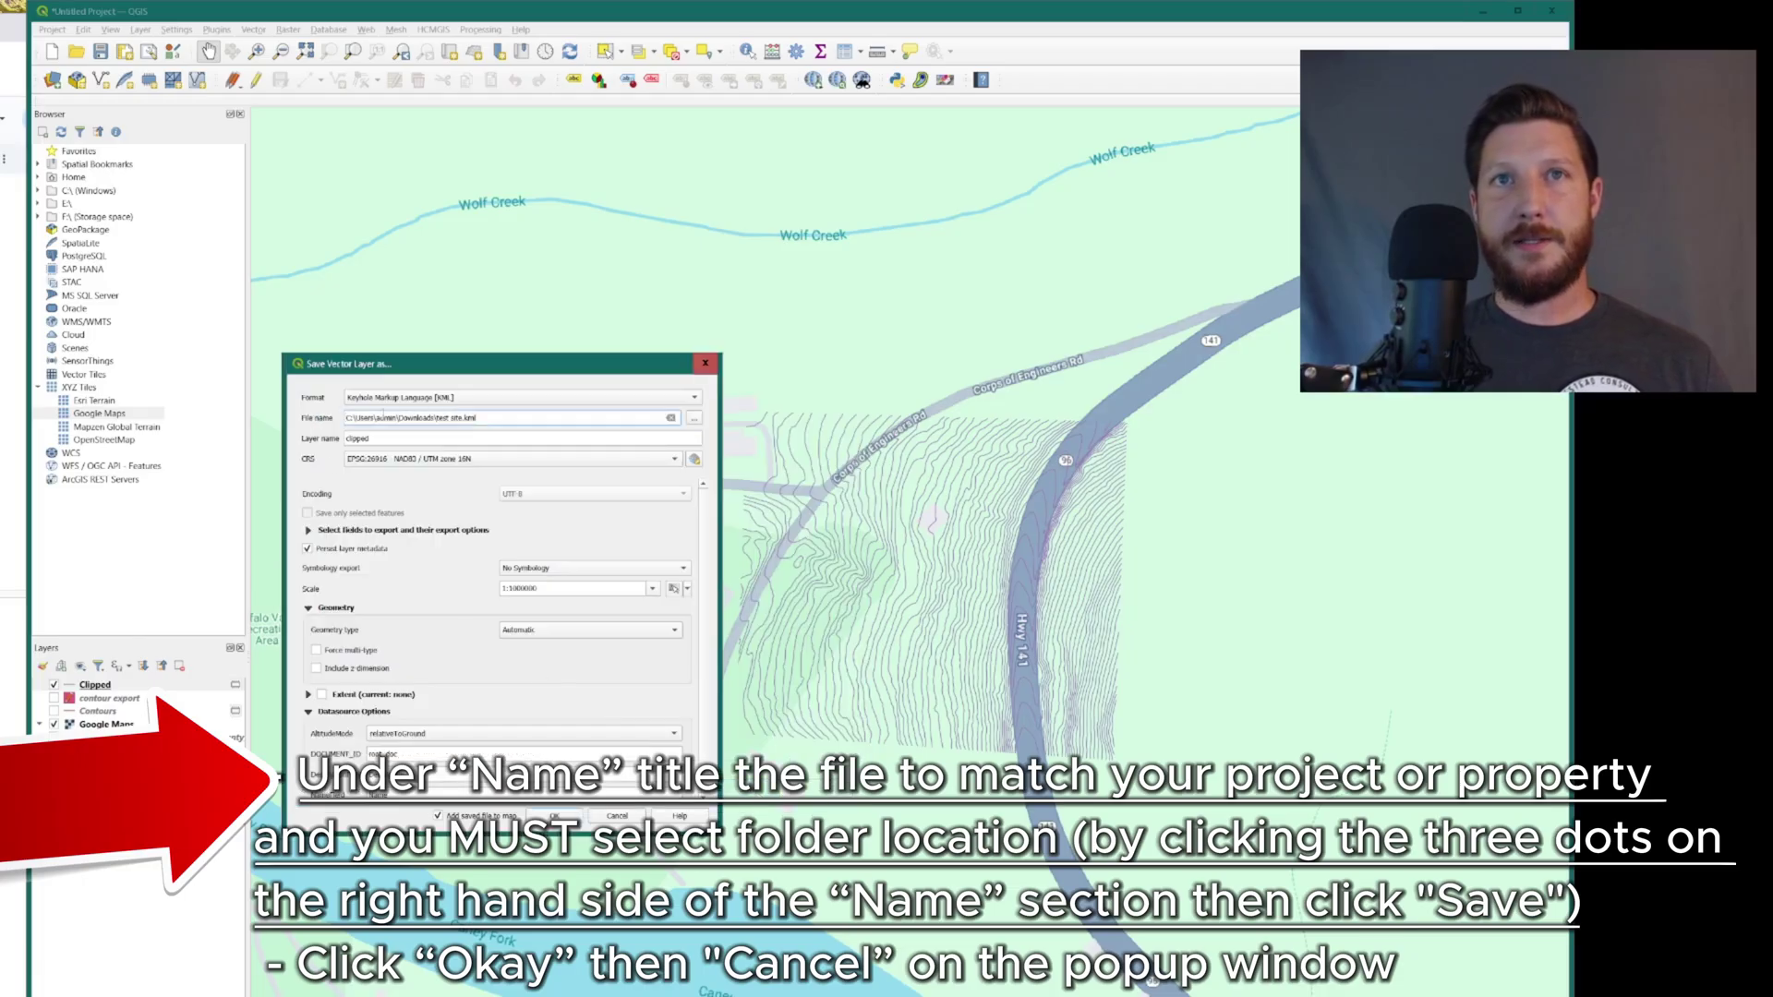
- Check the test site.kml output path and run the KML export
drag(348, 420, 457, 418)
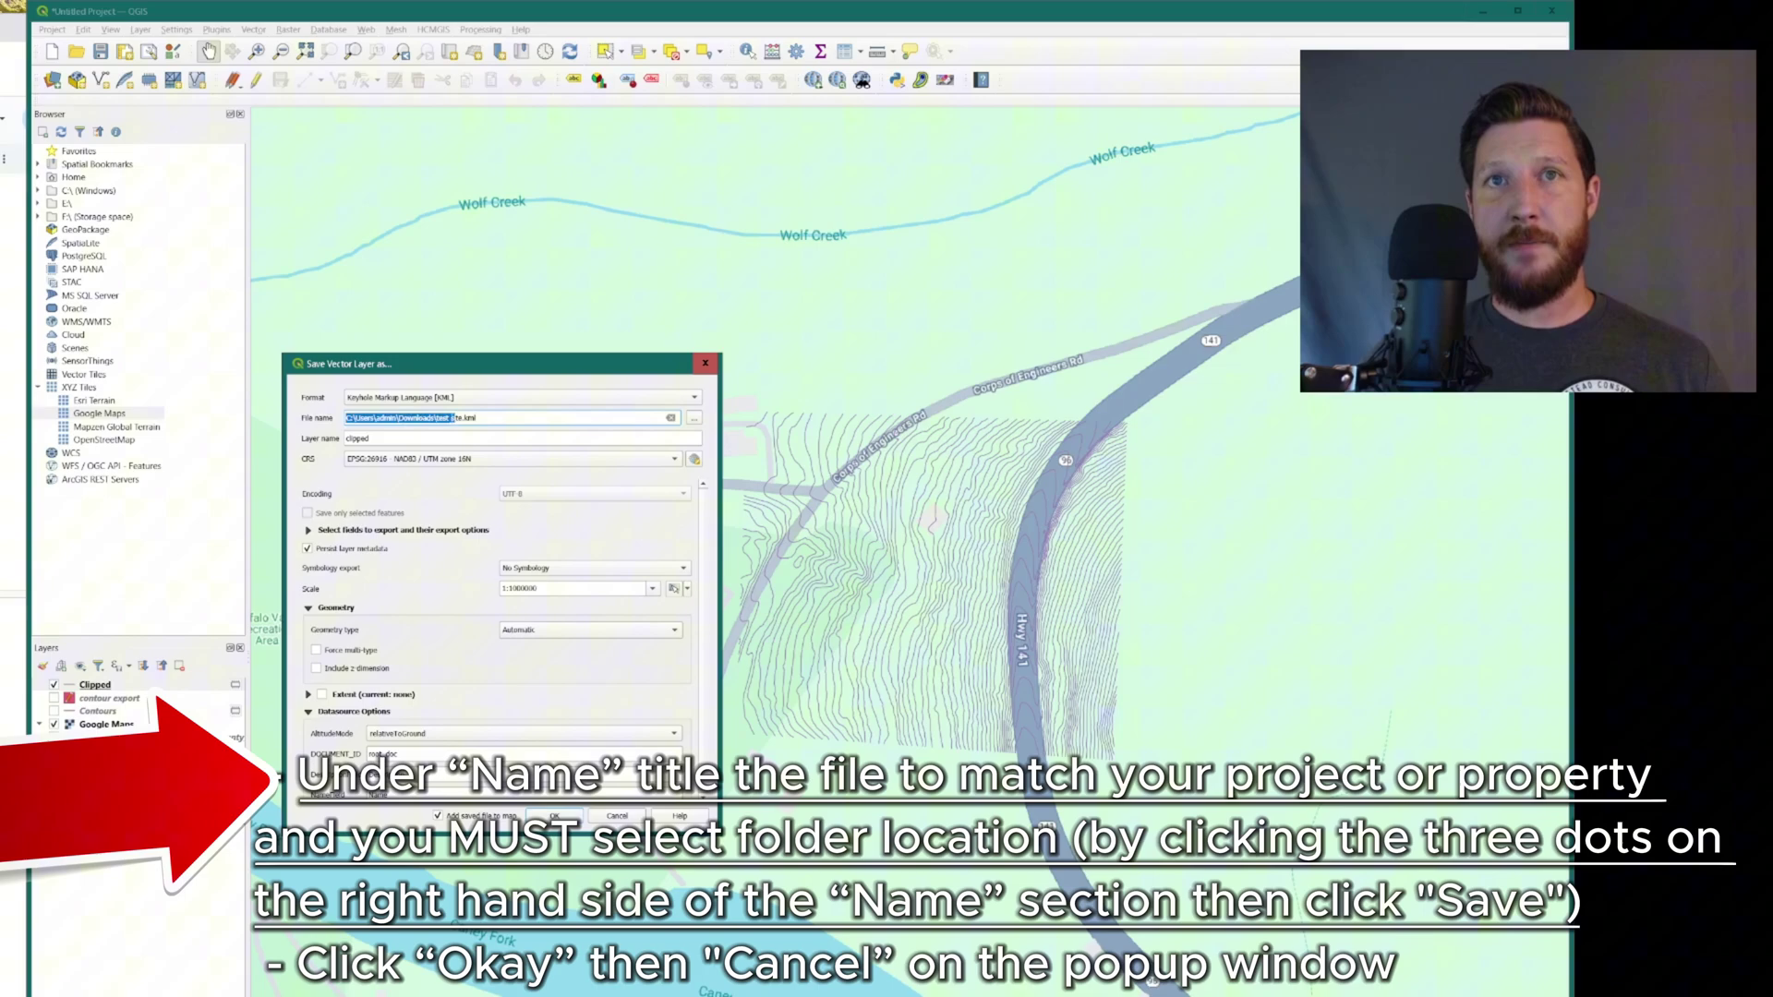
click(452, 418)
double_click(443, 417)
drag(347, 419, 495, 417)
click(496, 417)
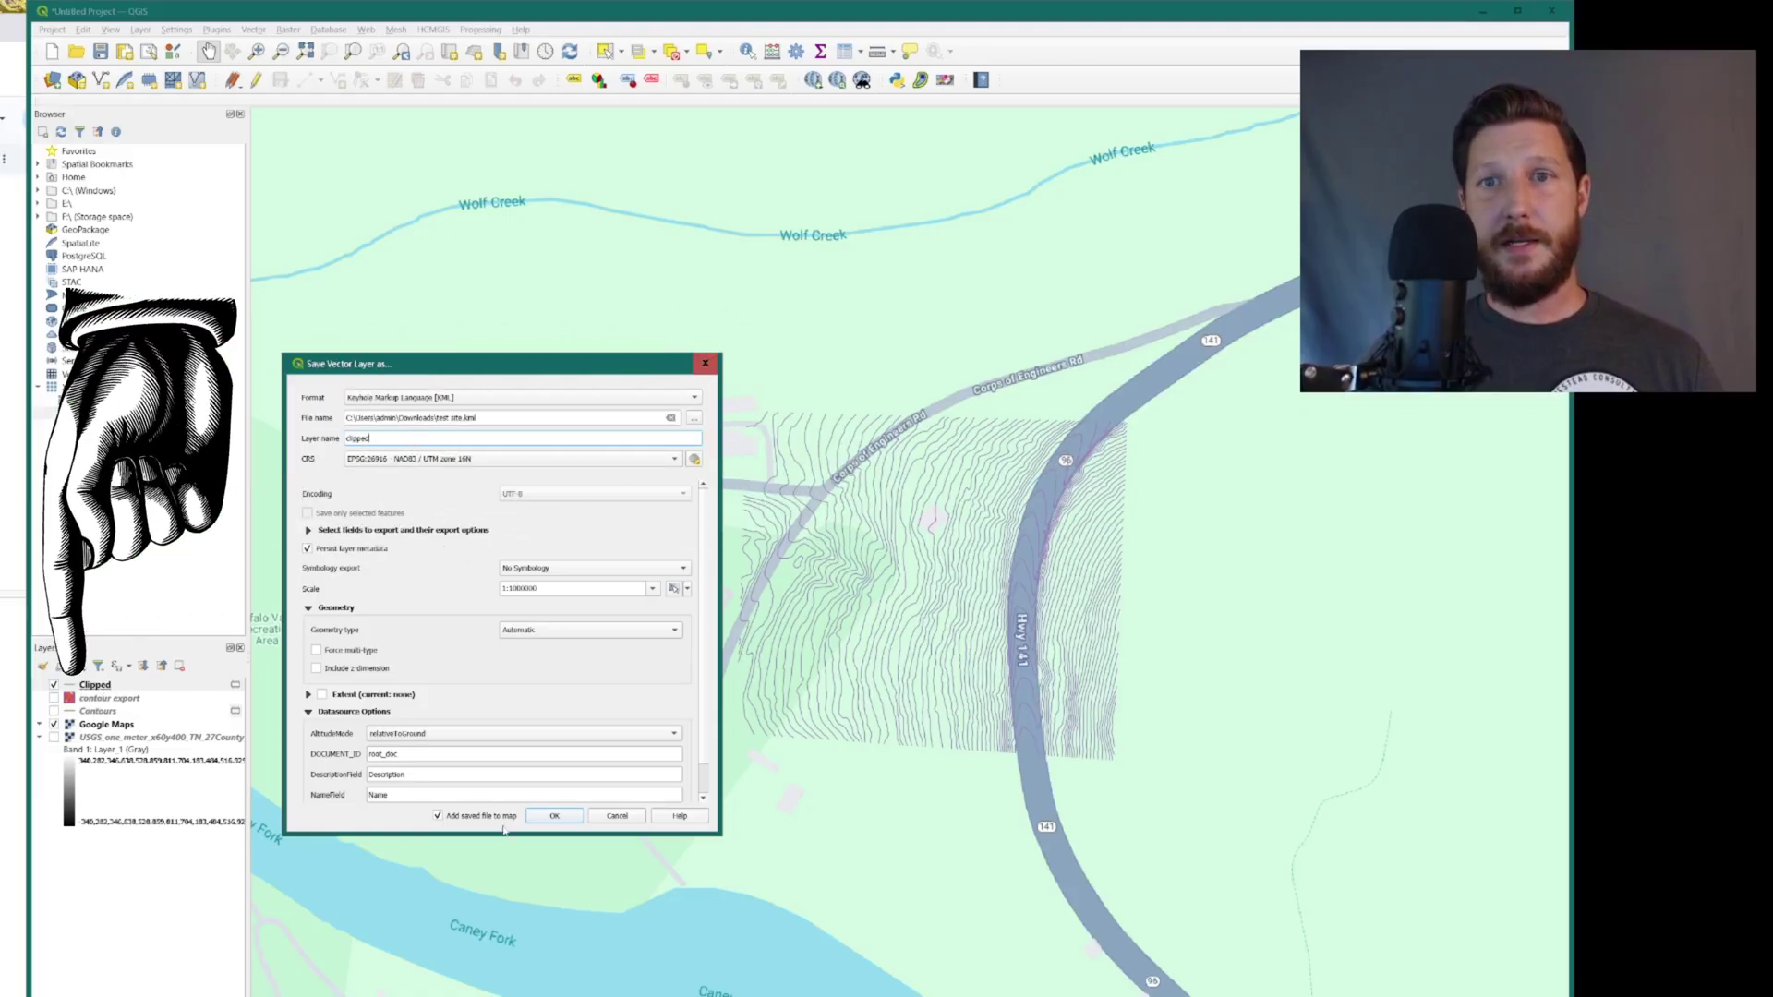
click(554, 816)
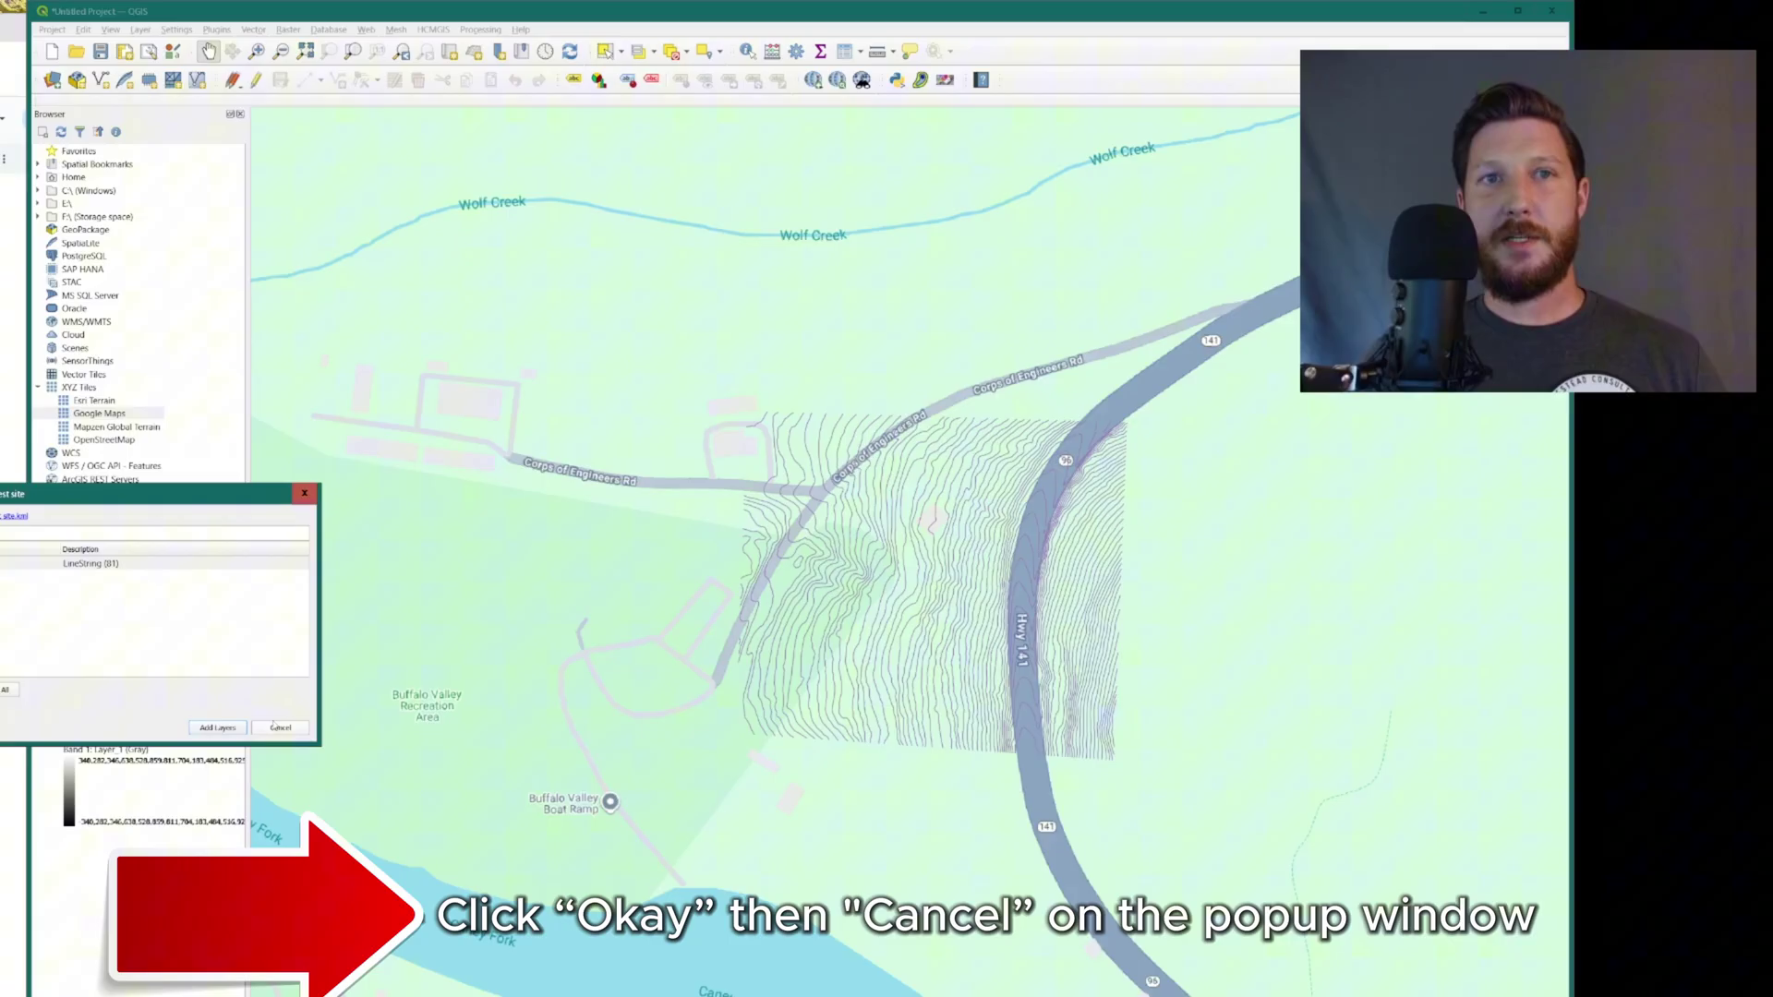
- Cancel adding the exported KML layers back into QGIS and minimize QGIS
drag(175, 489, 675, 496)
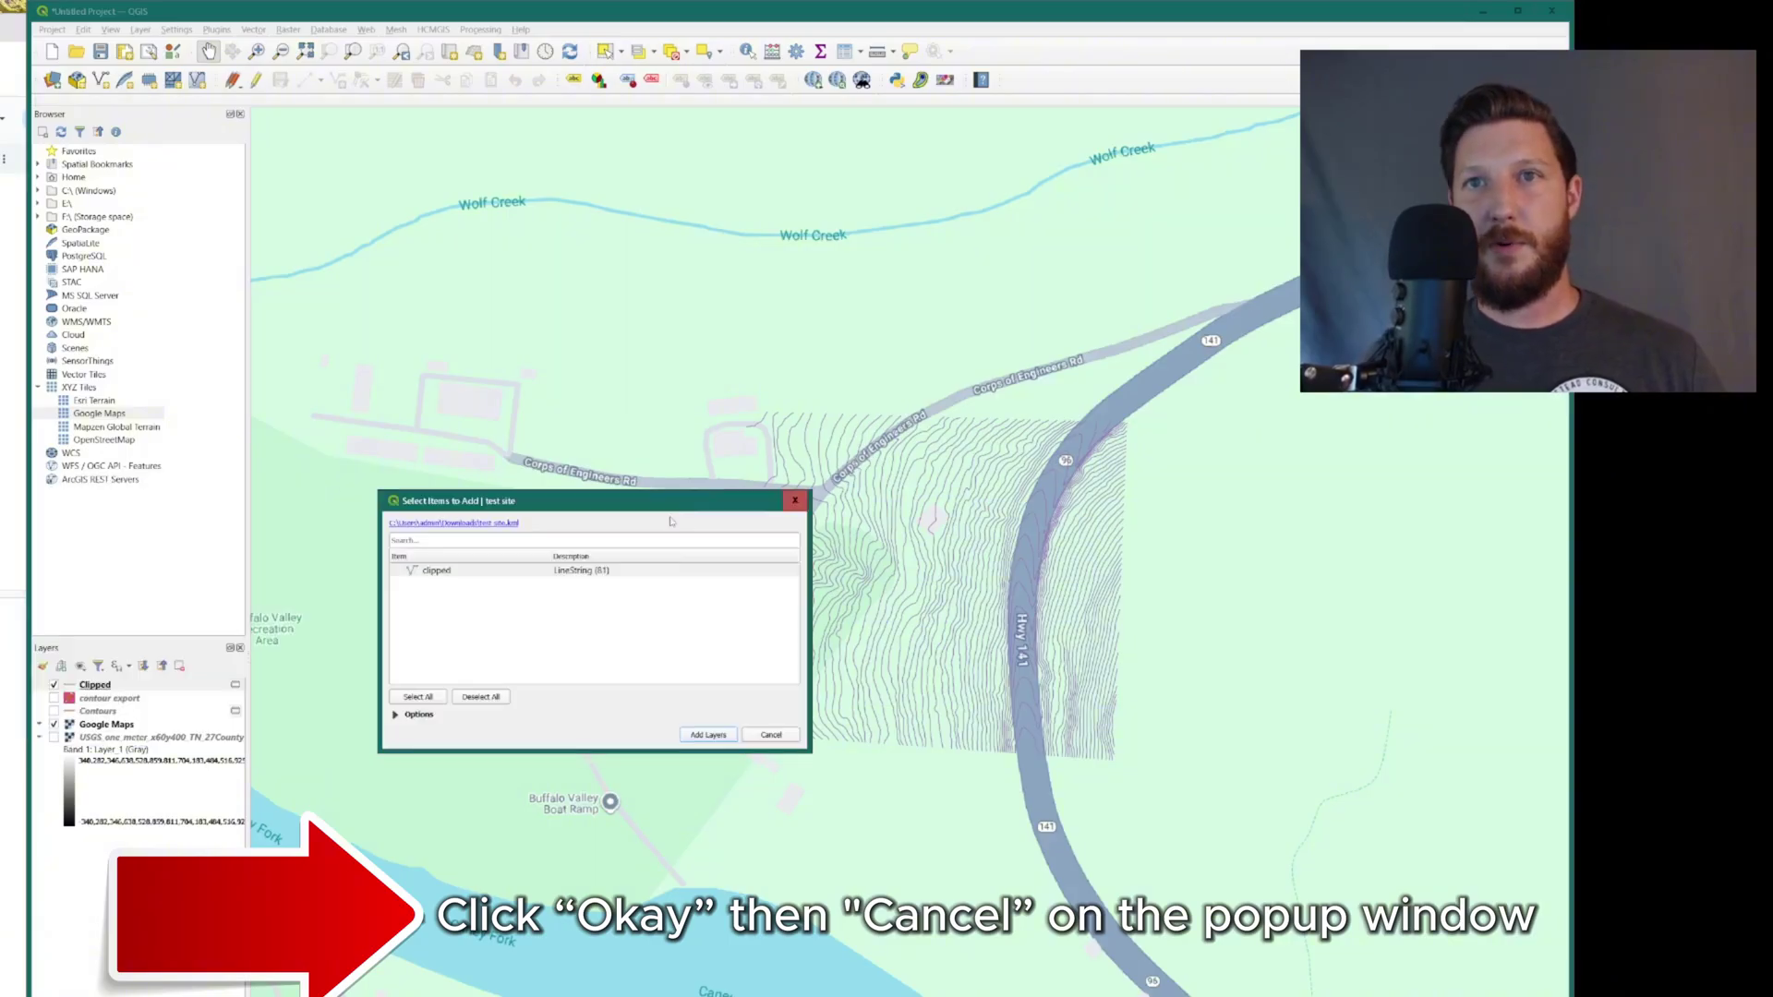
click(769, 735)
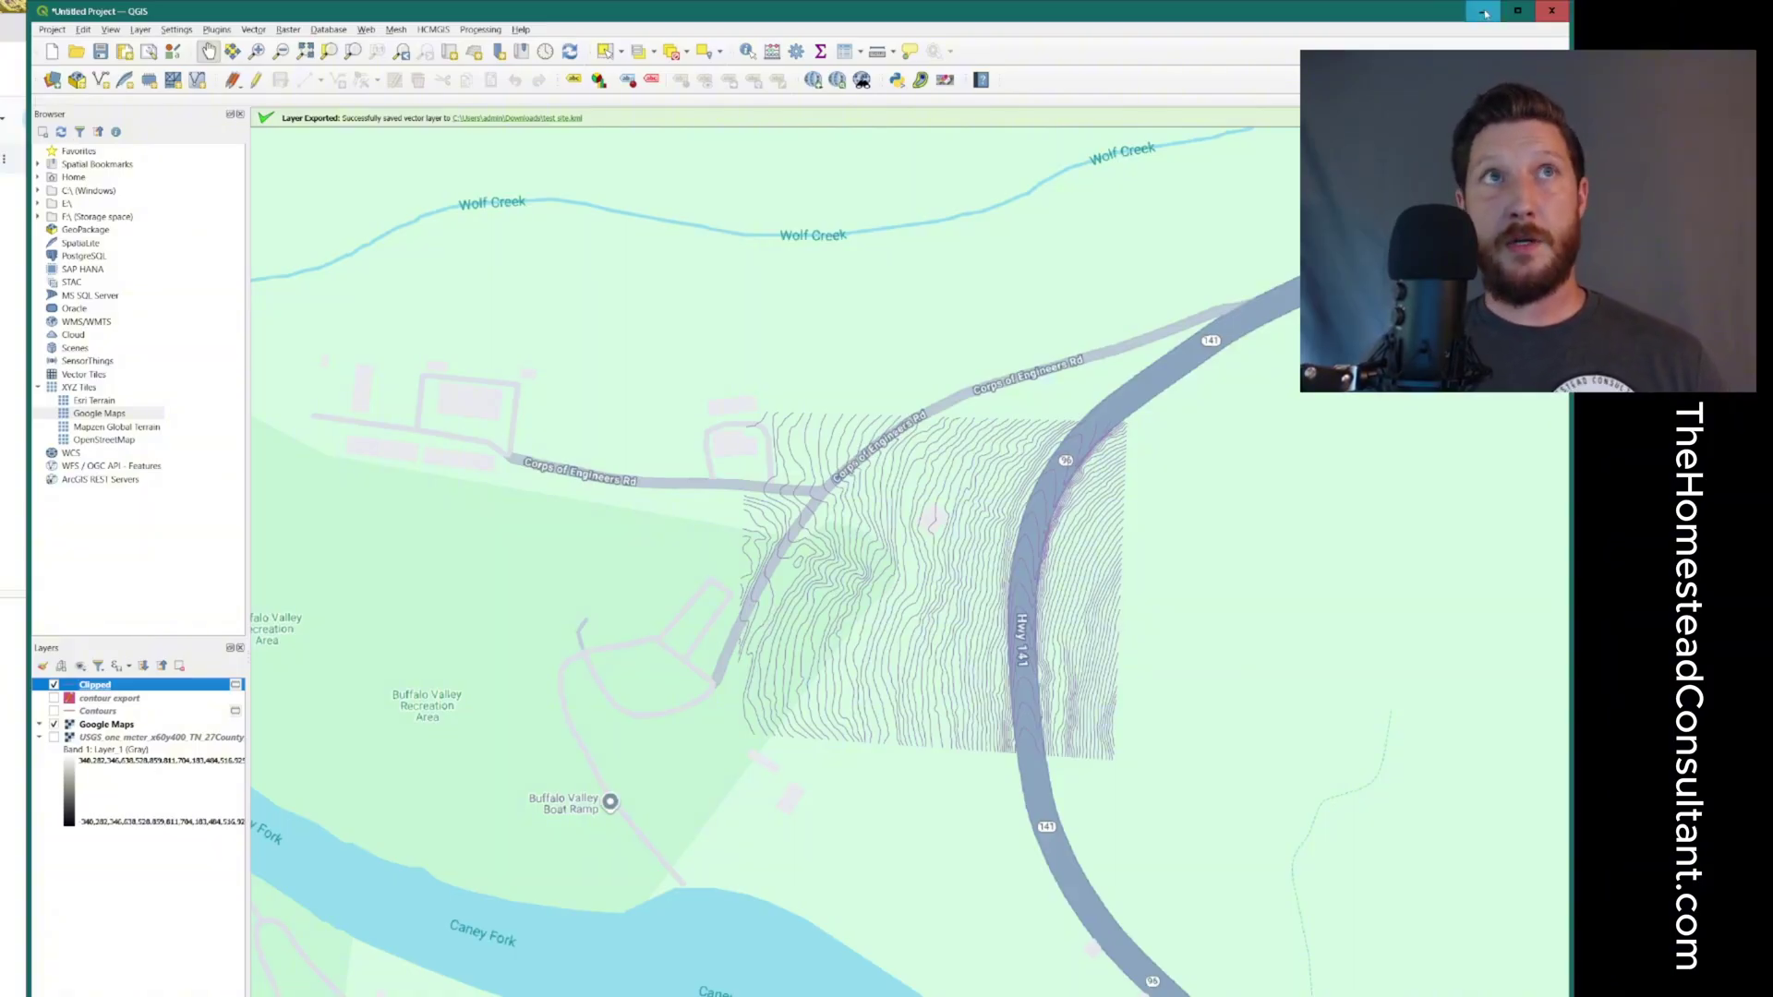
click(1485, 13)
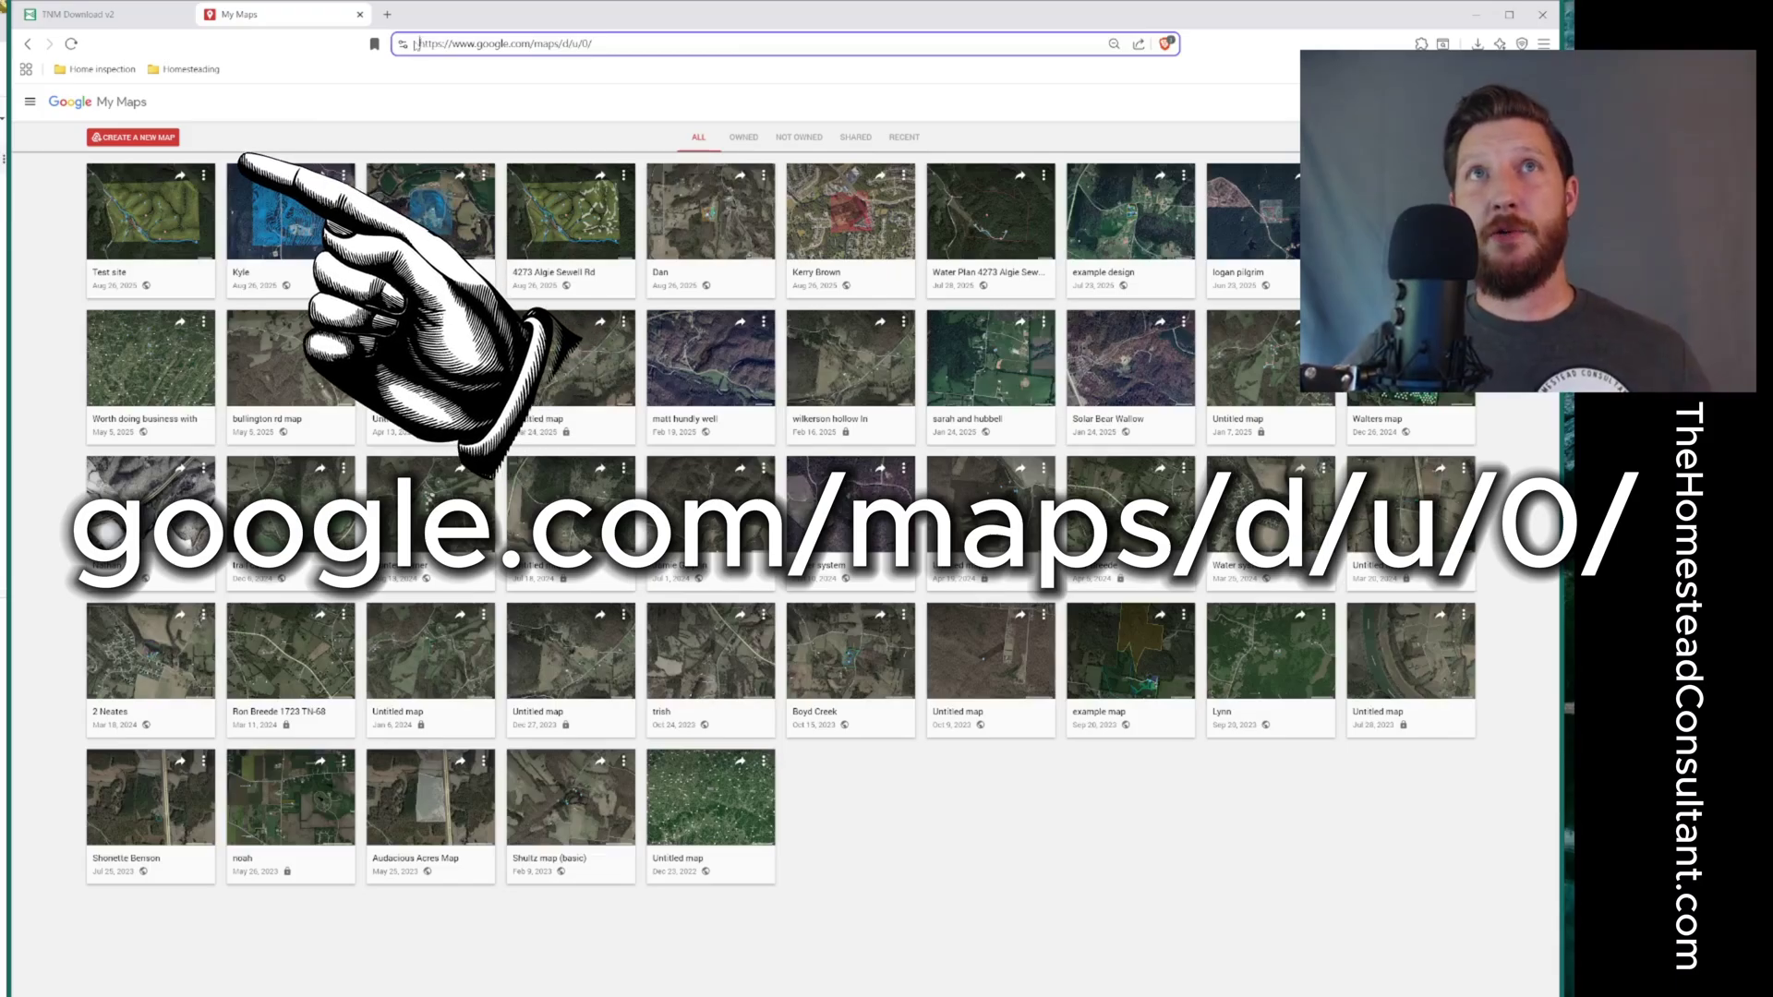
- Create a new blank My Maps map and title it 'test site'
click(146, 144)
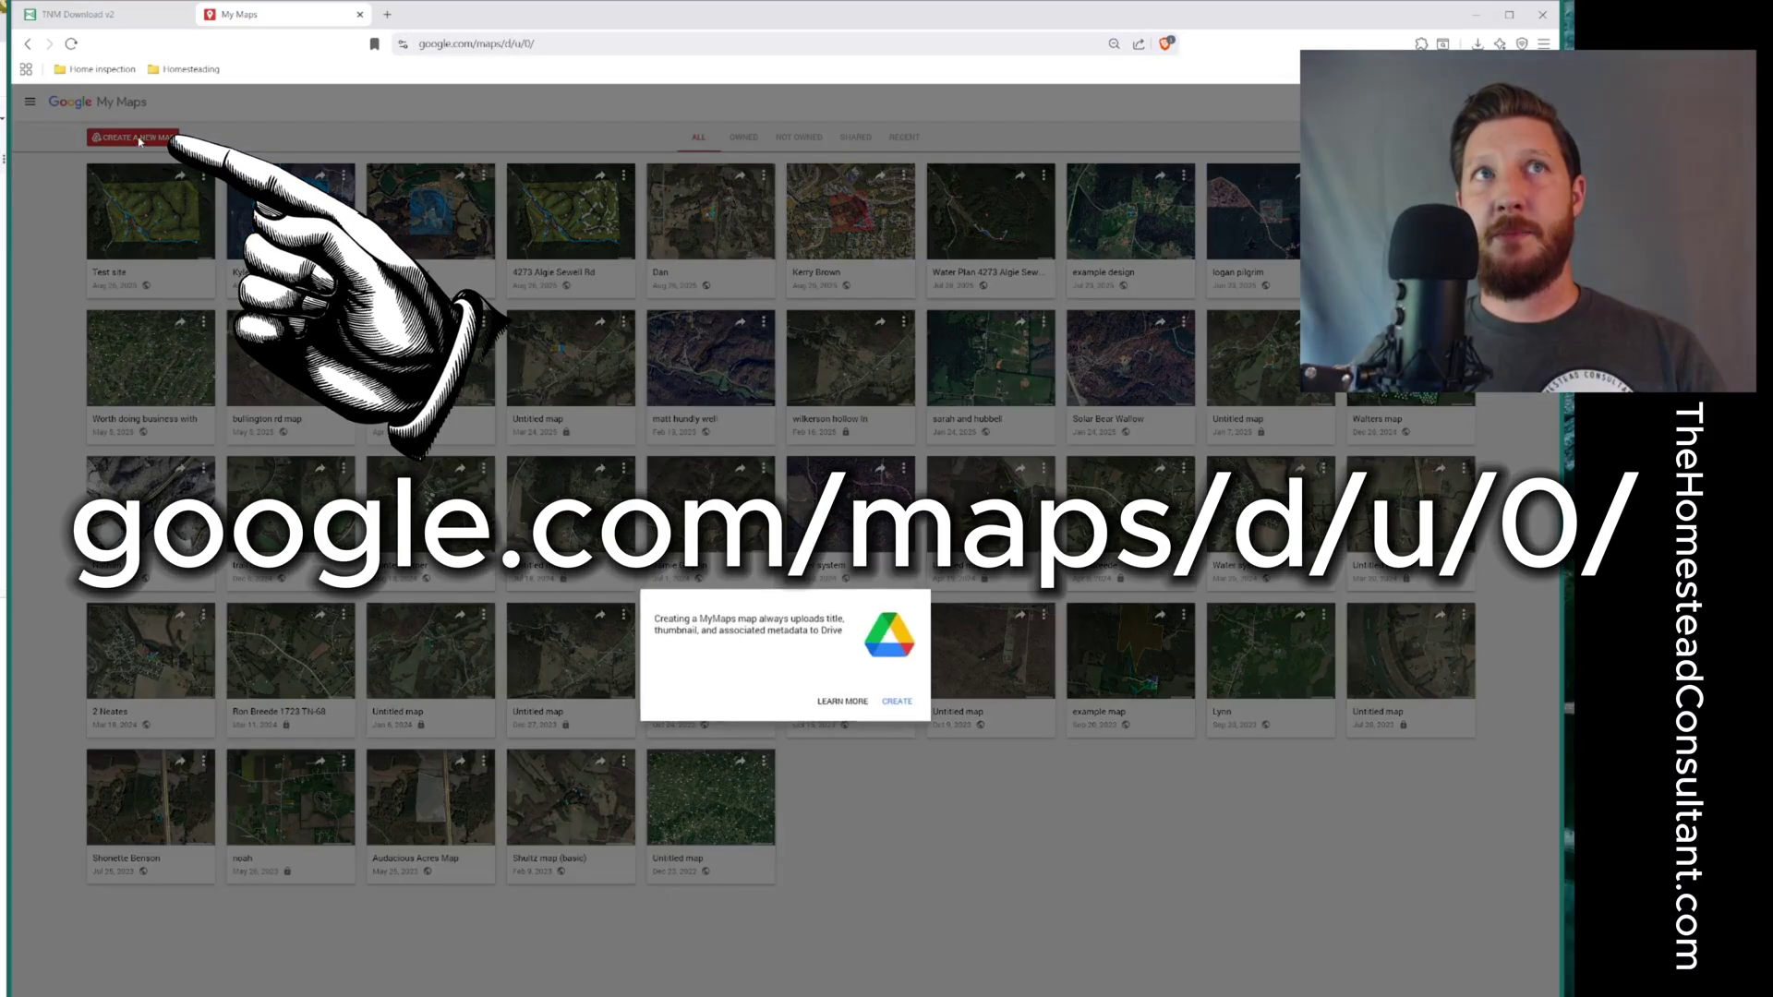
click(897, 702)
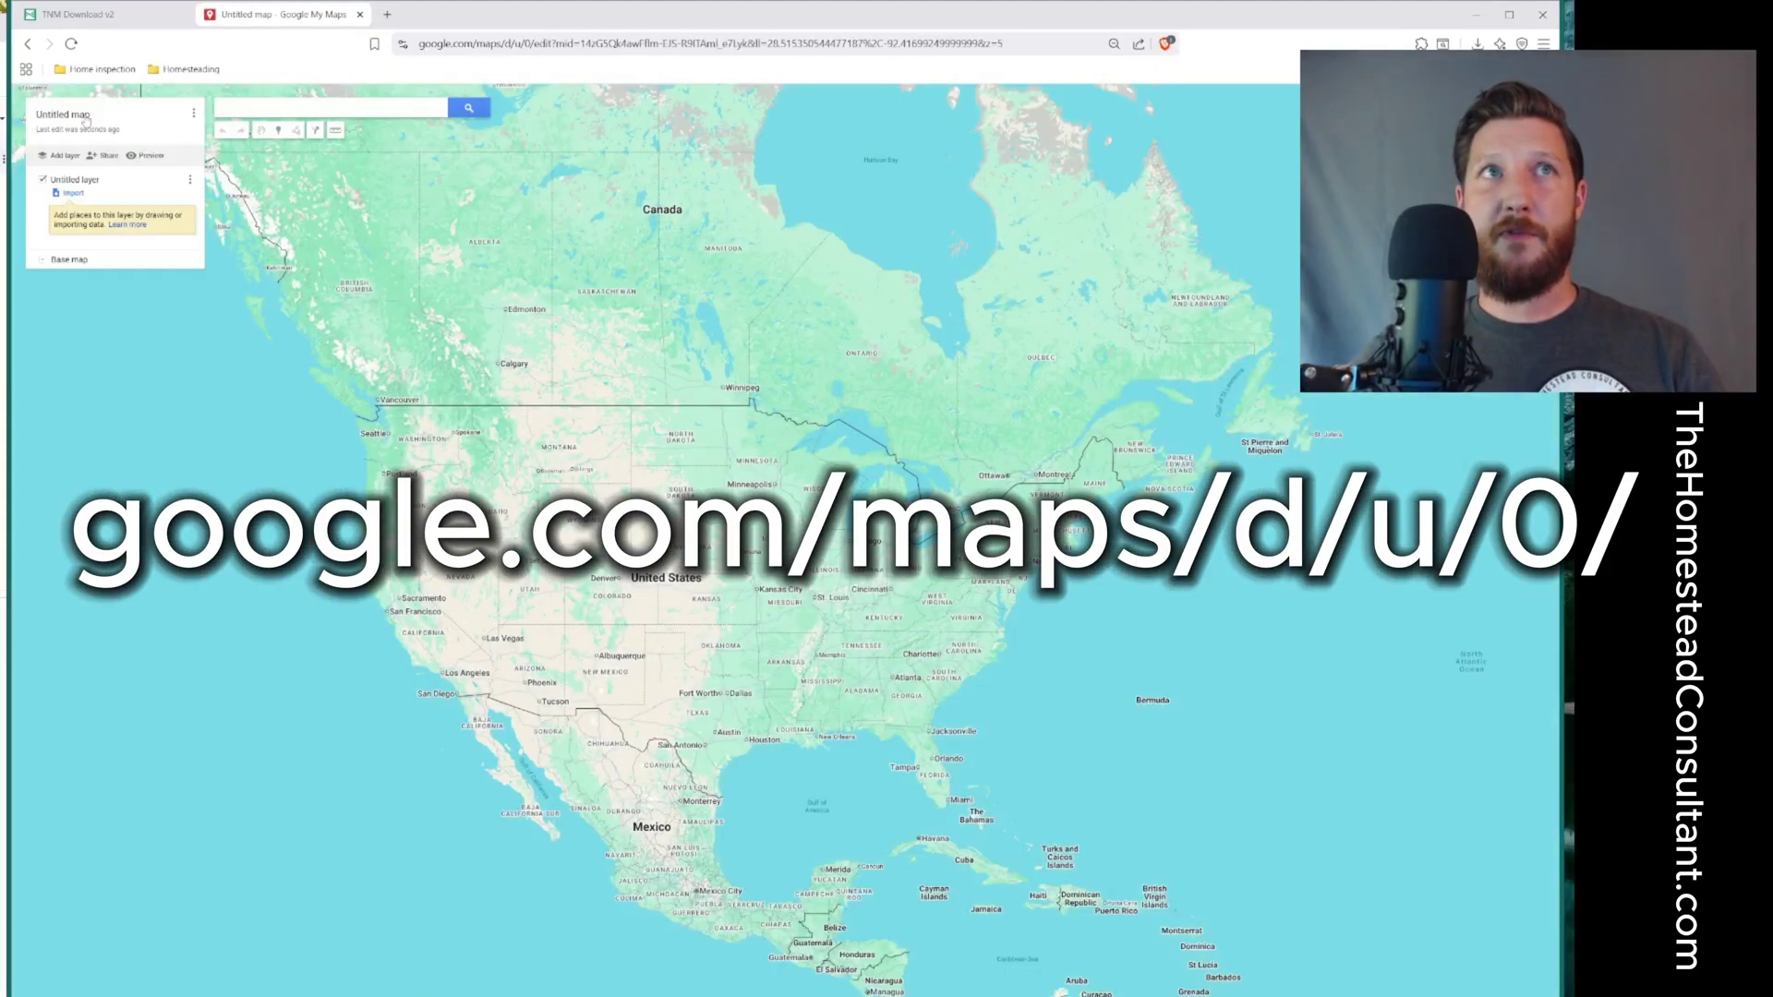
click(86, 119)
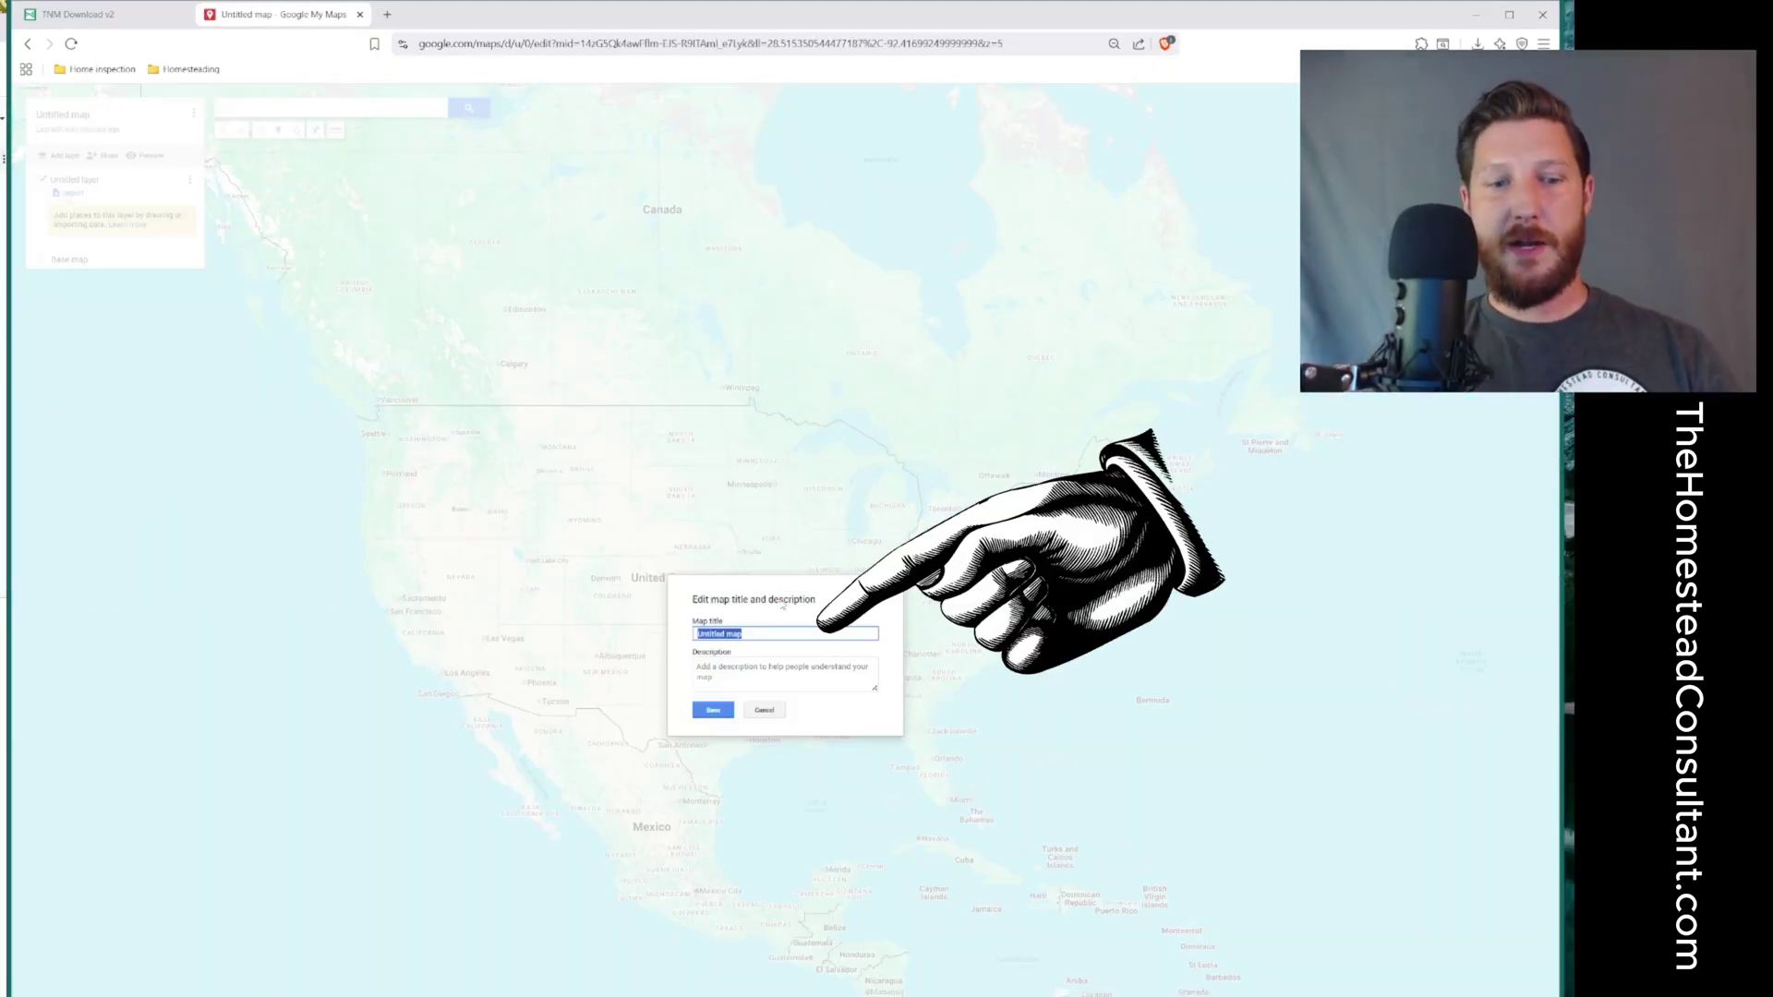
text(test s)
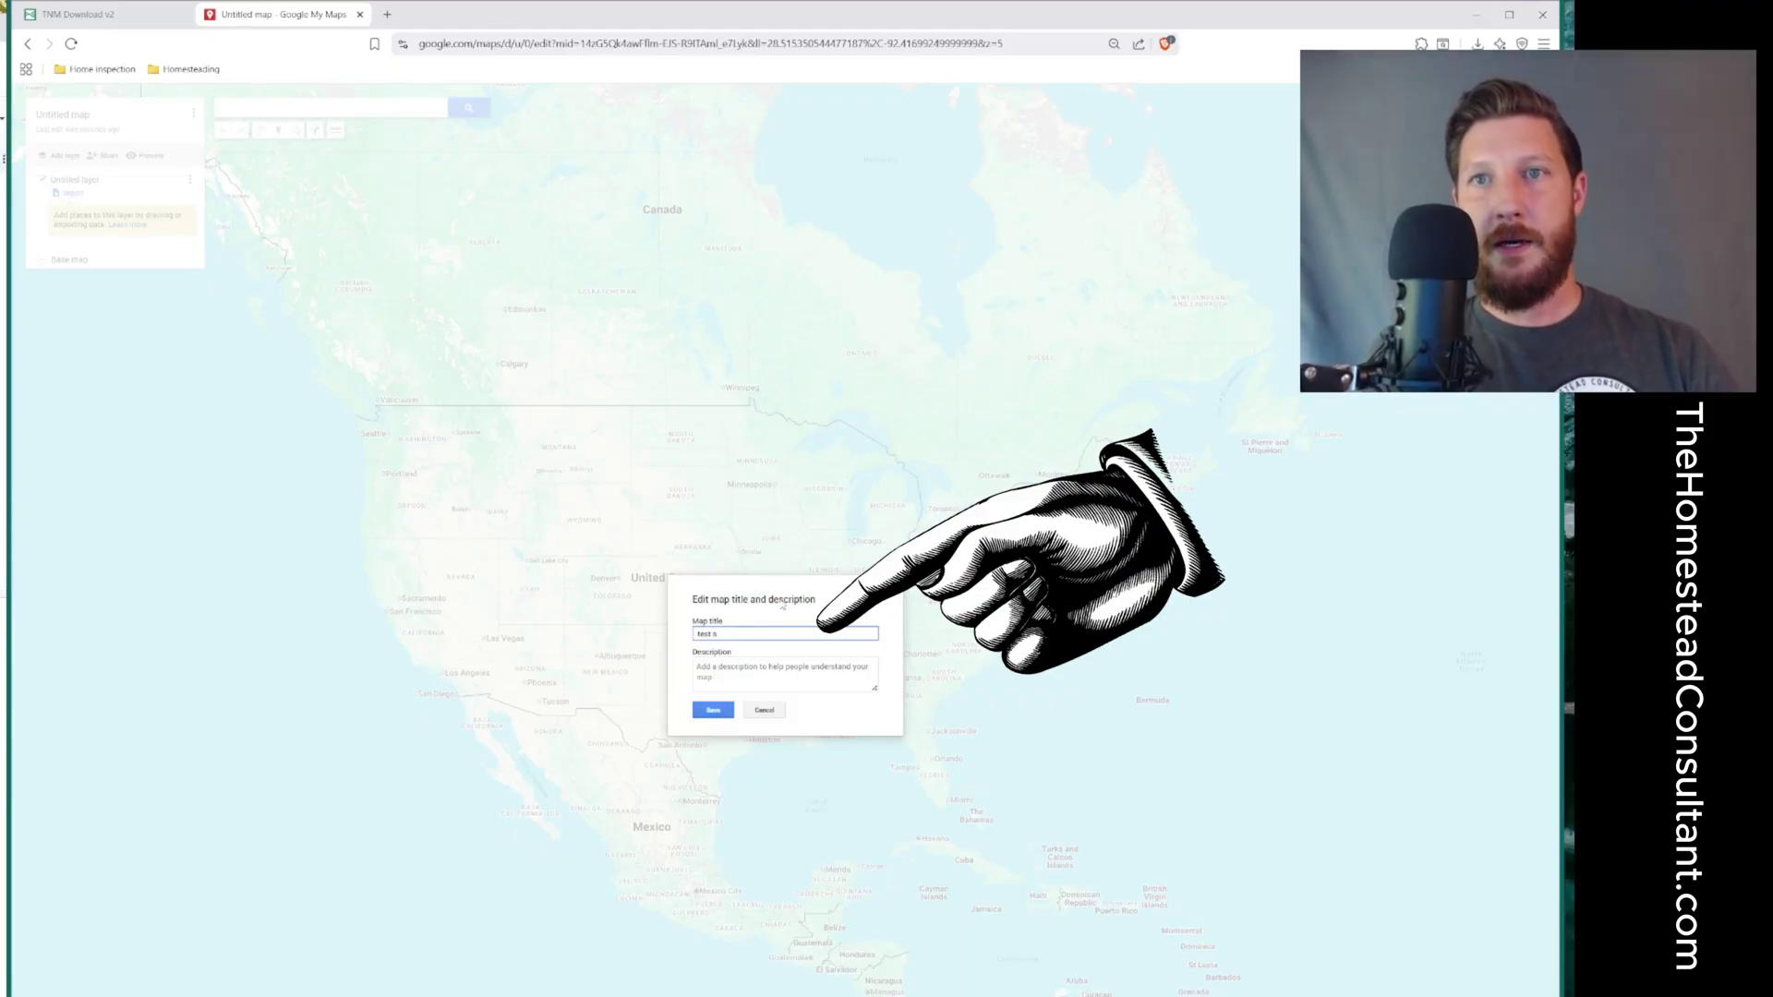
text(tie)
key(Return)
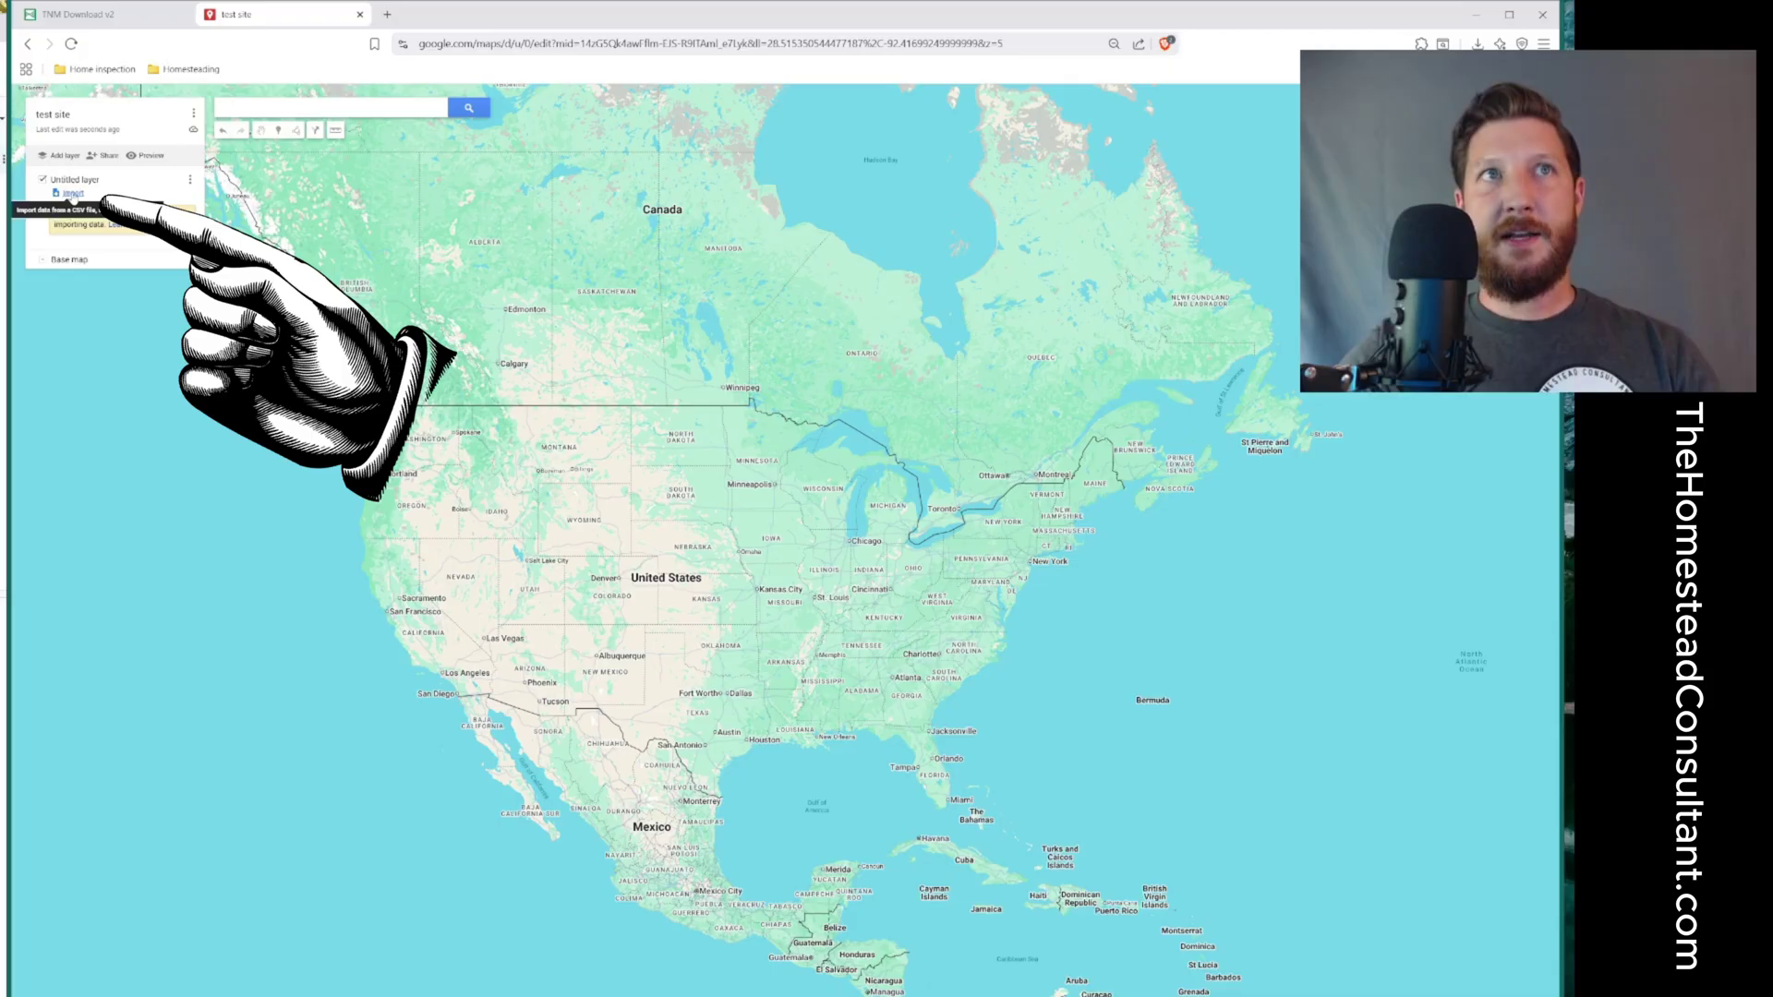
- Import the 'test site' KML from Downloads into the layer and zoom to the contours
click(72, 194)
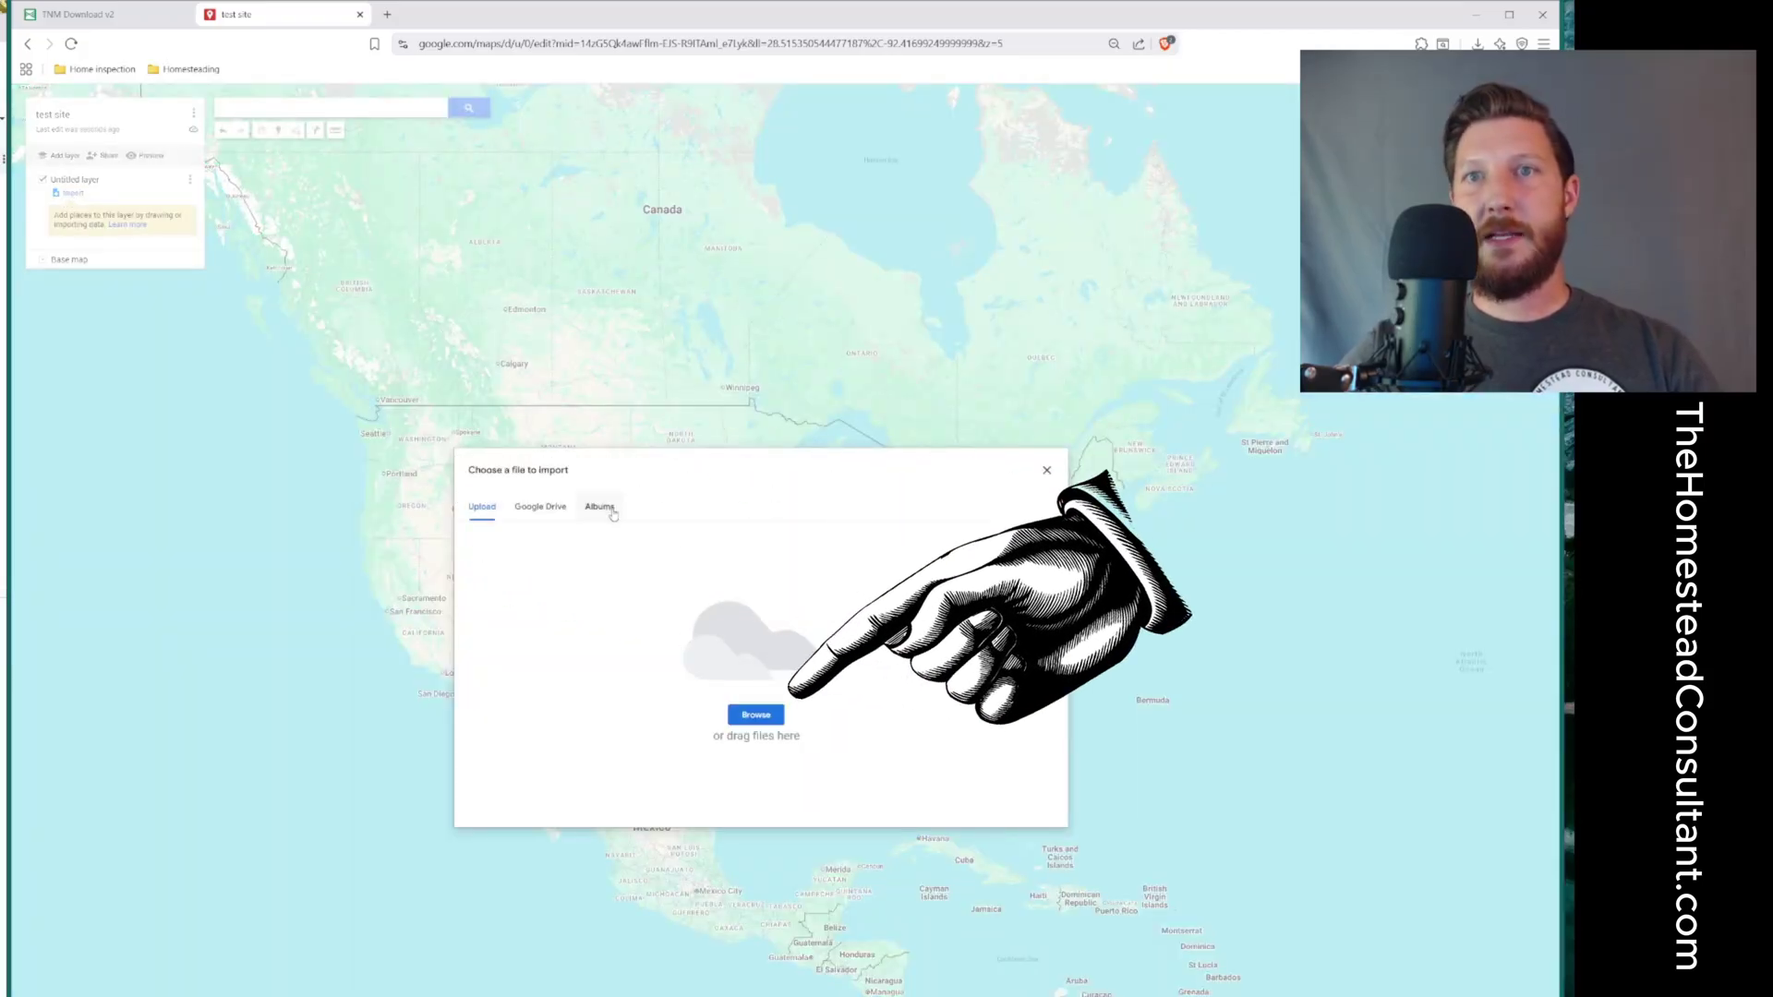
click(756, 715)
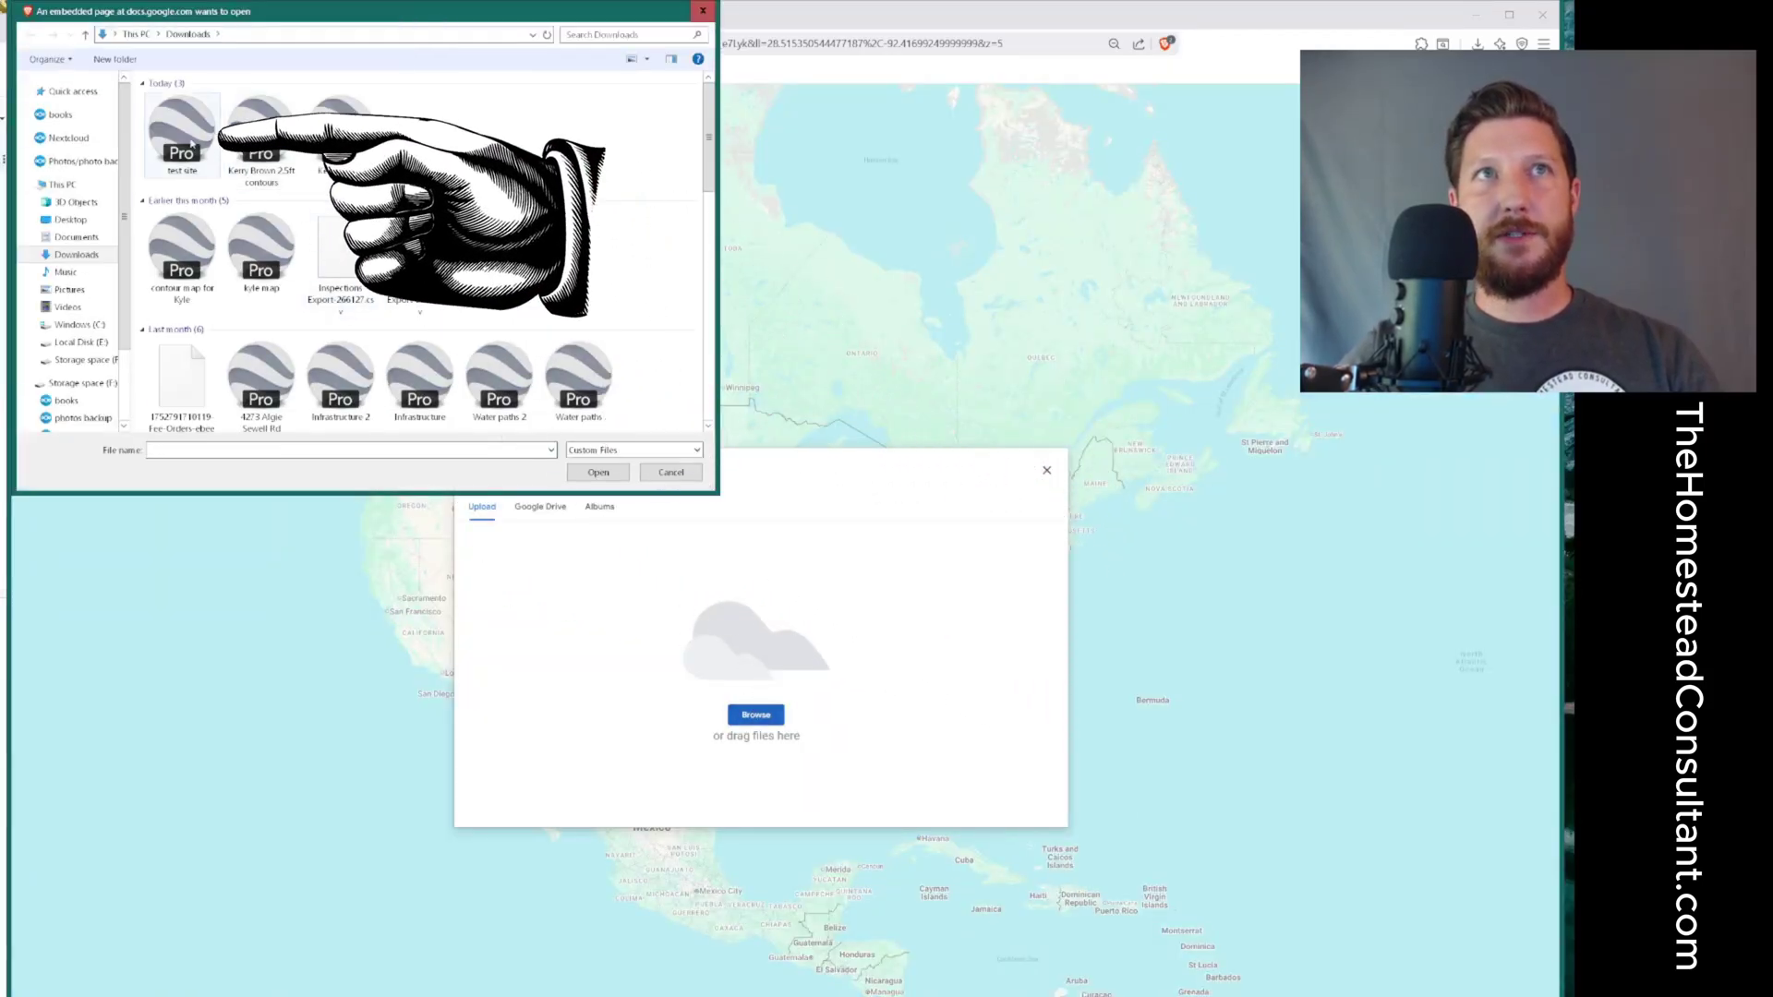
click(174, 148)
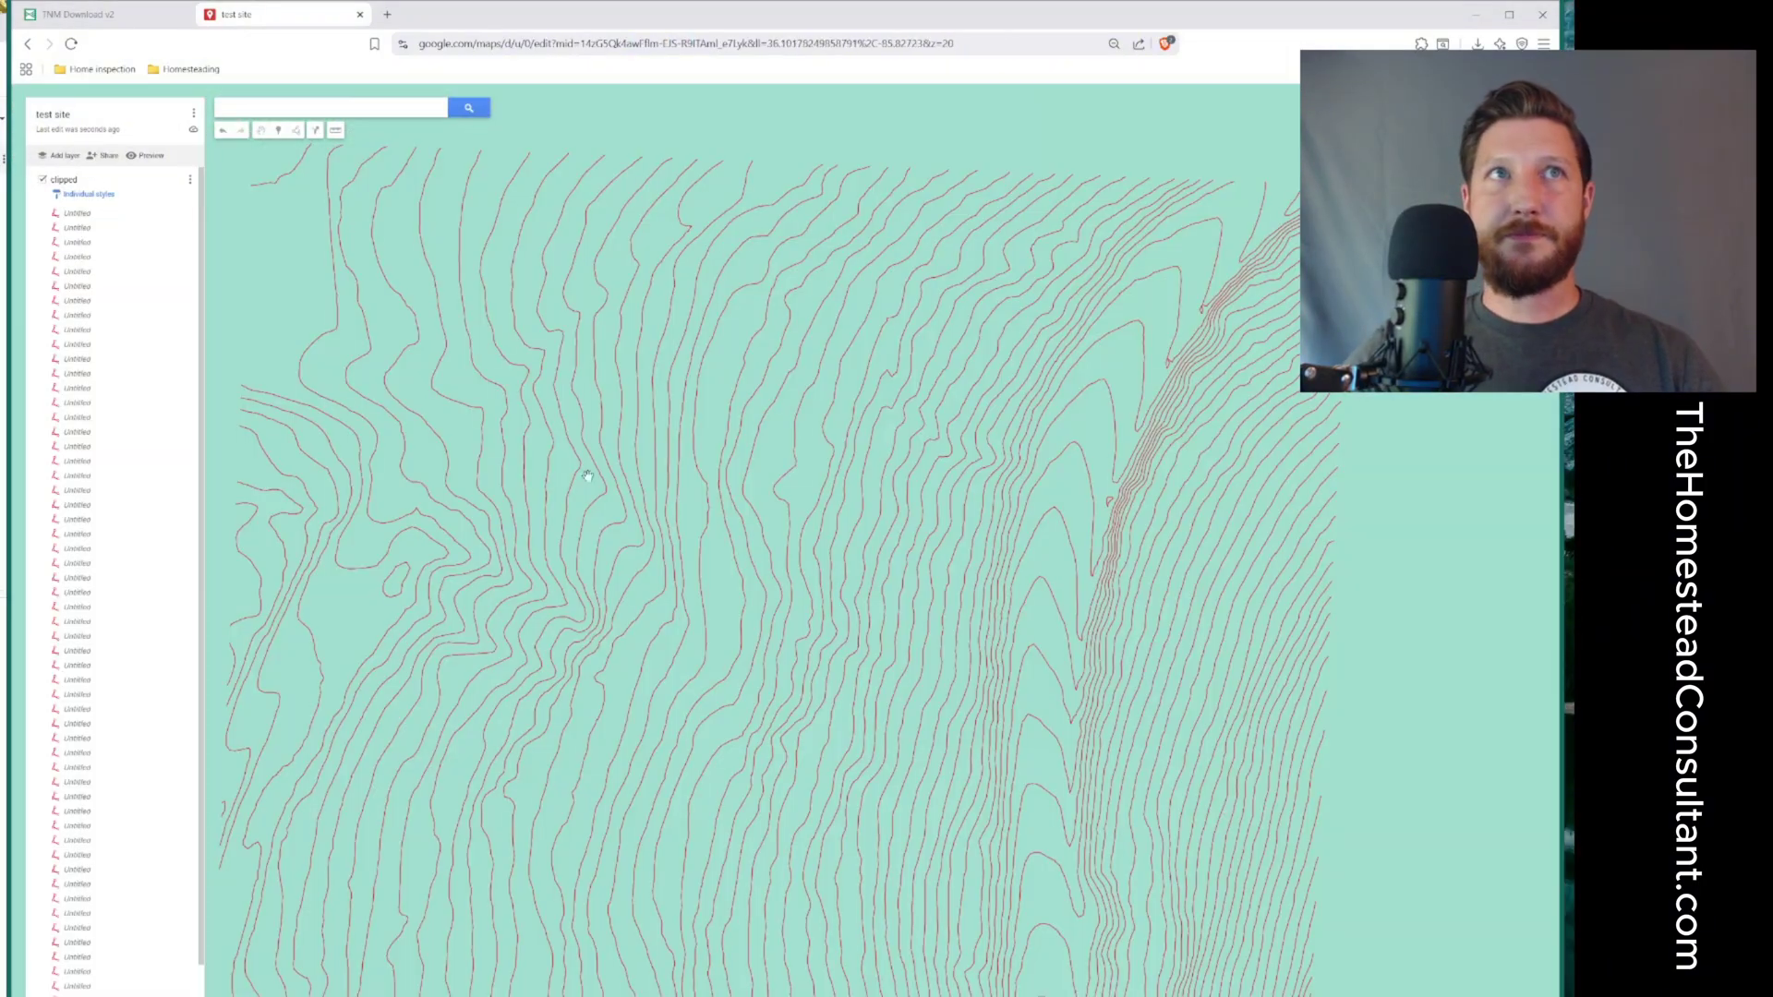
scroll(709, 634, down, 2)
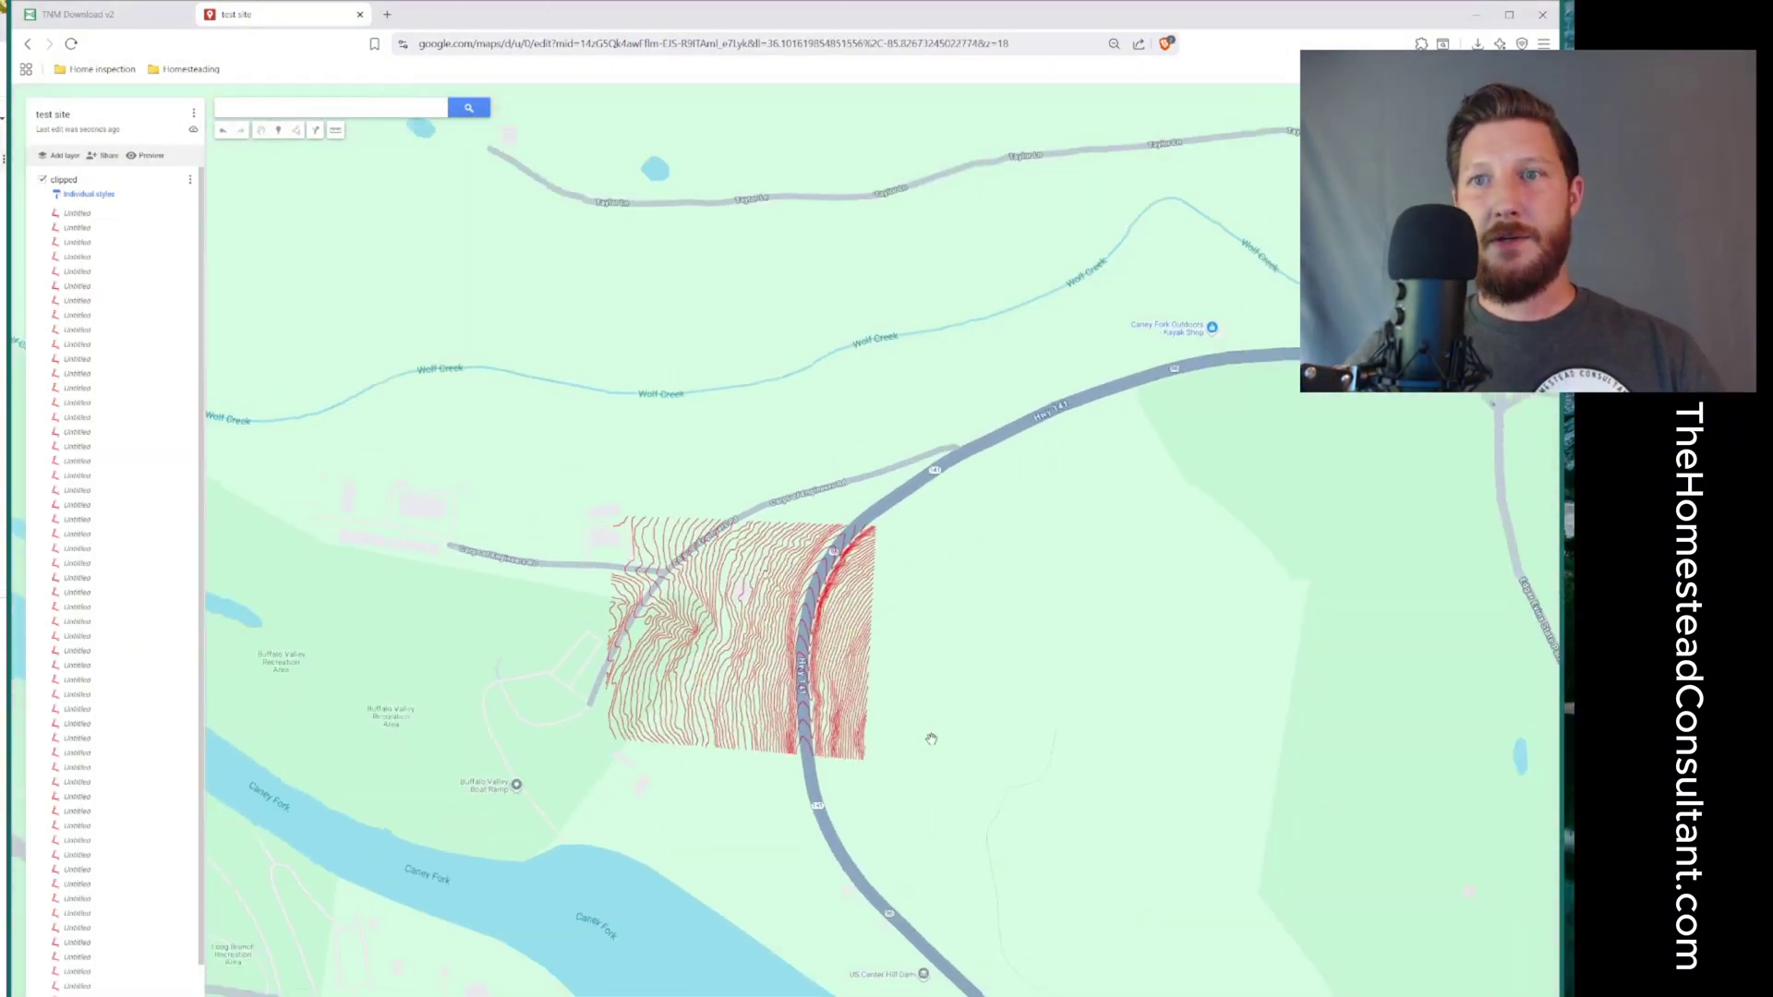
scroll(728, 572, up, 2)
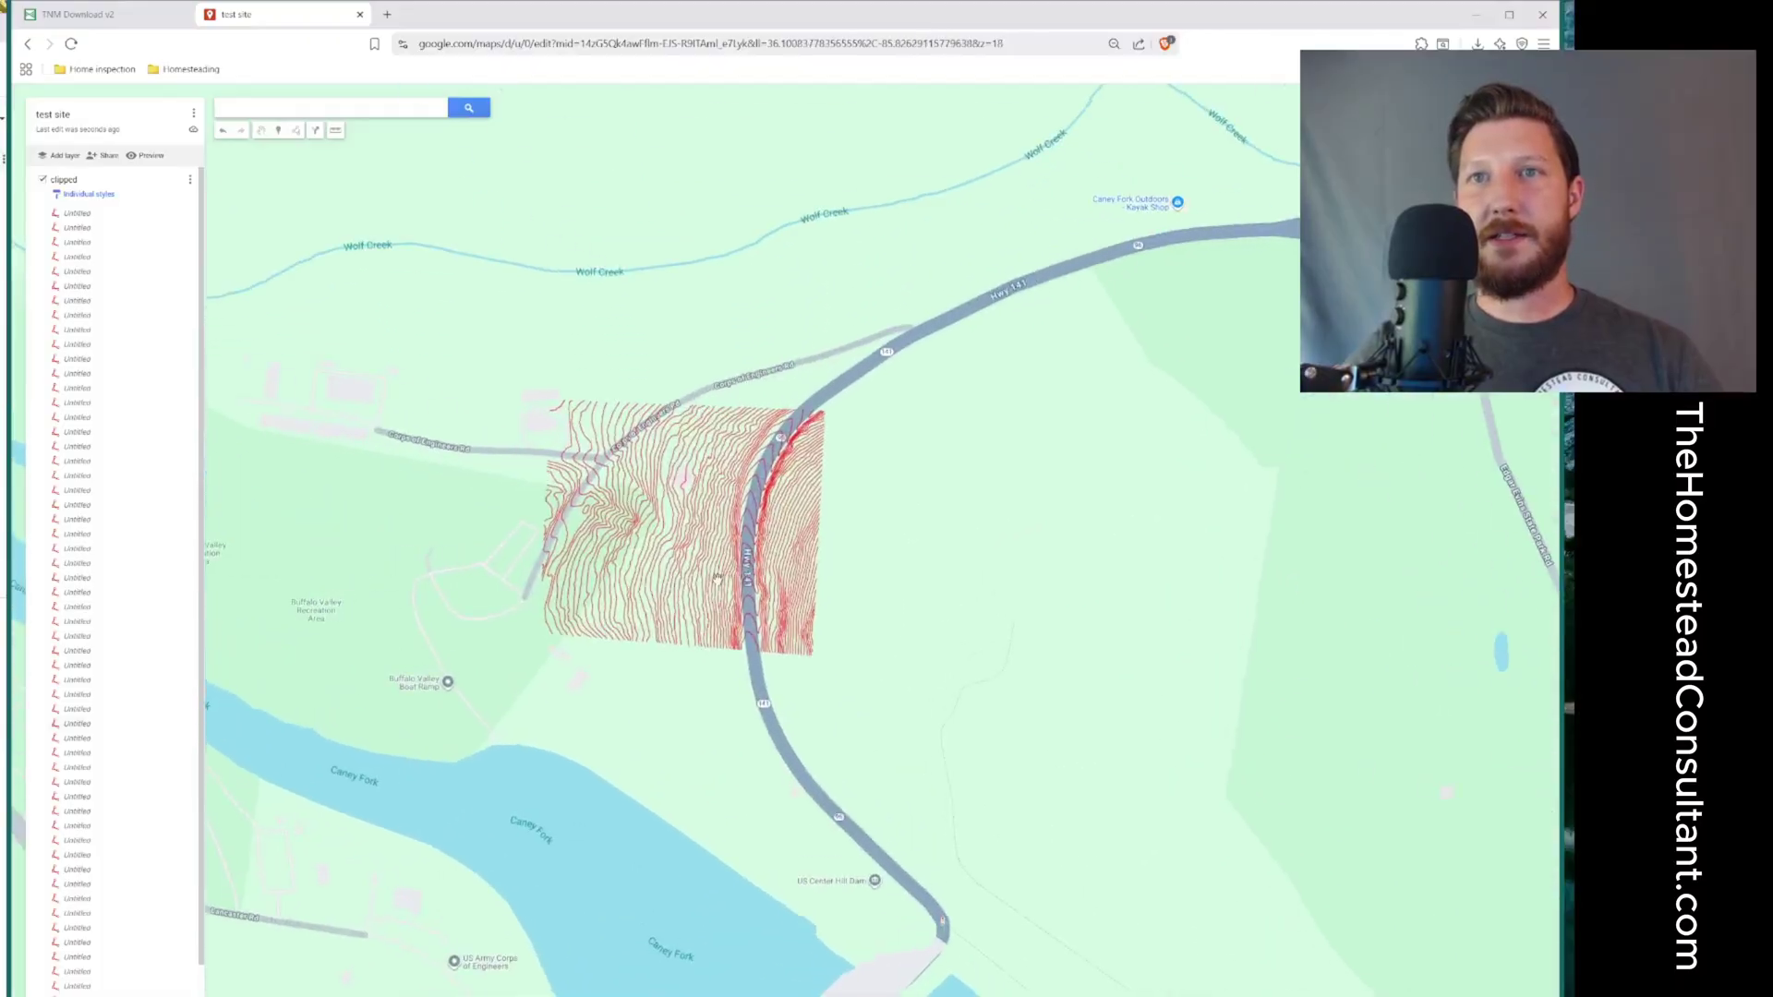
scroll(845, 674, down, 2)
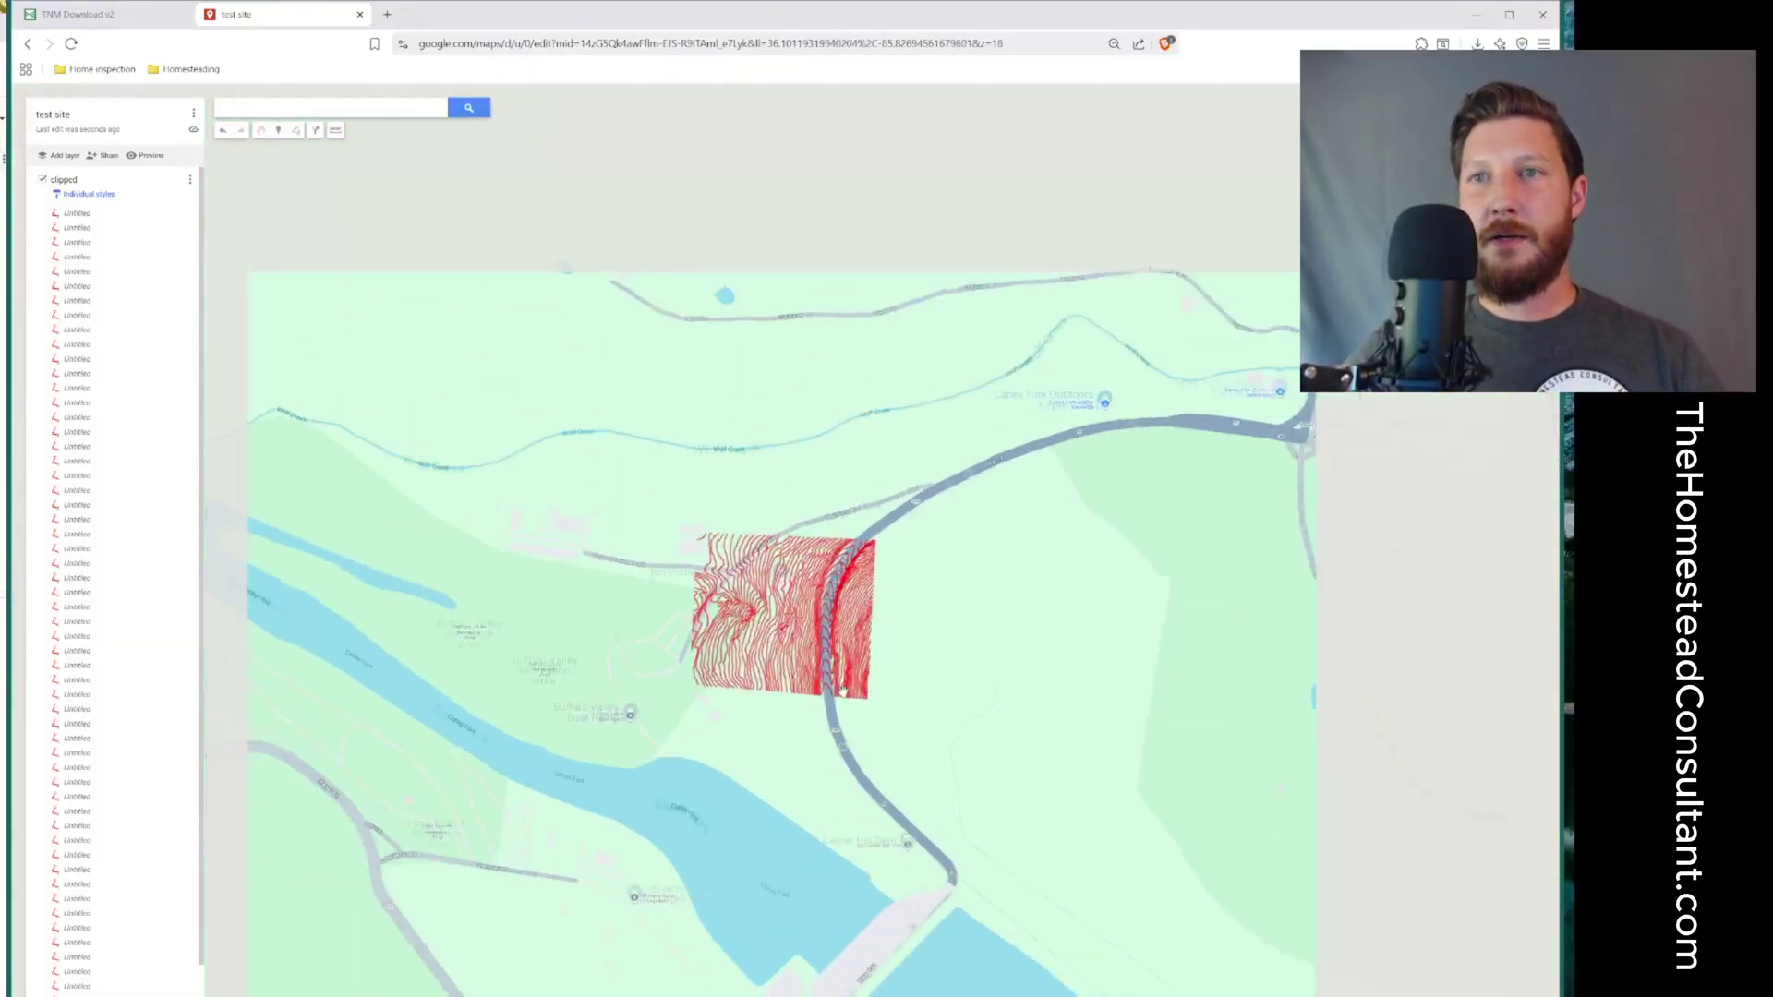
scroll(532, 572, up, 2)
scroll(532, 573, up, 1)
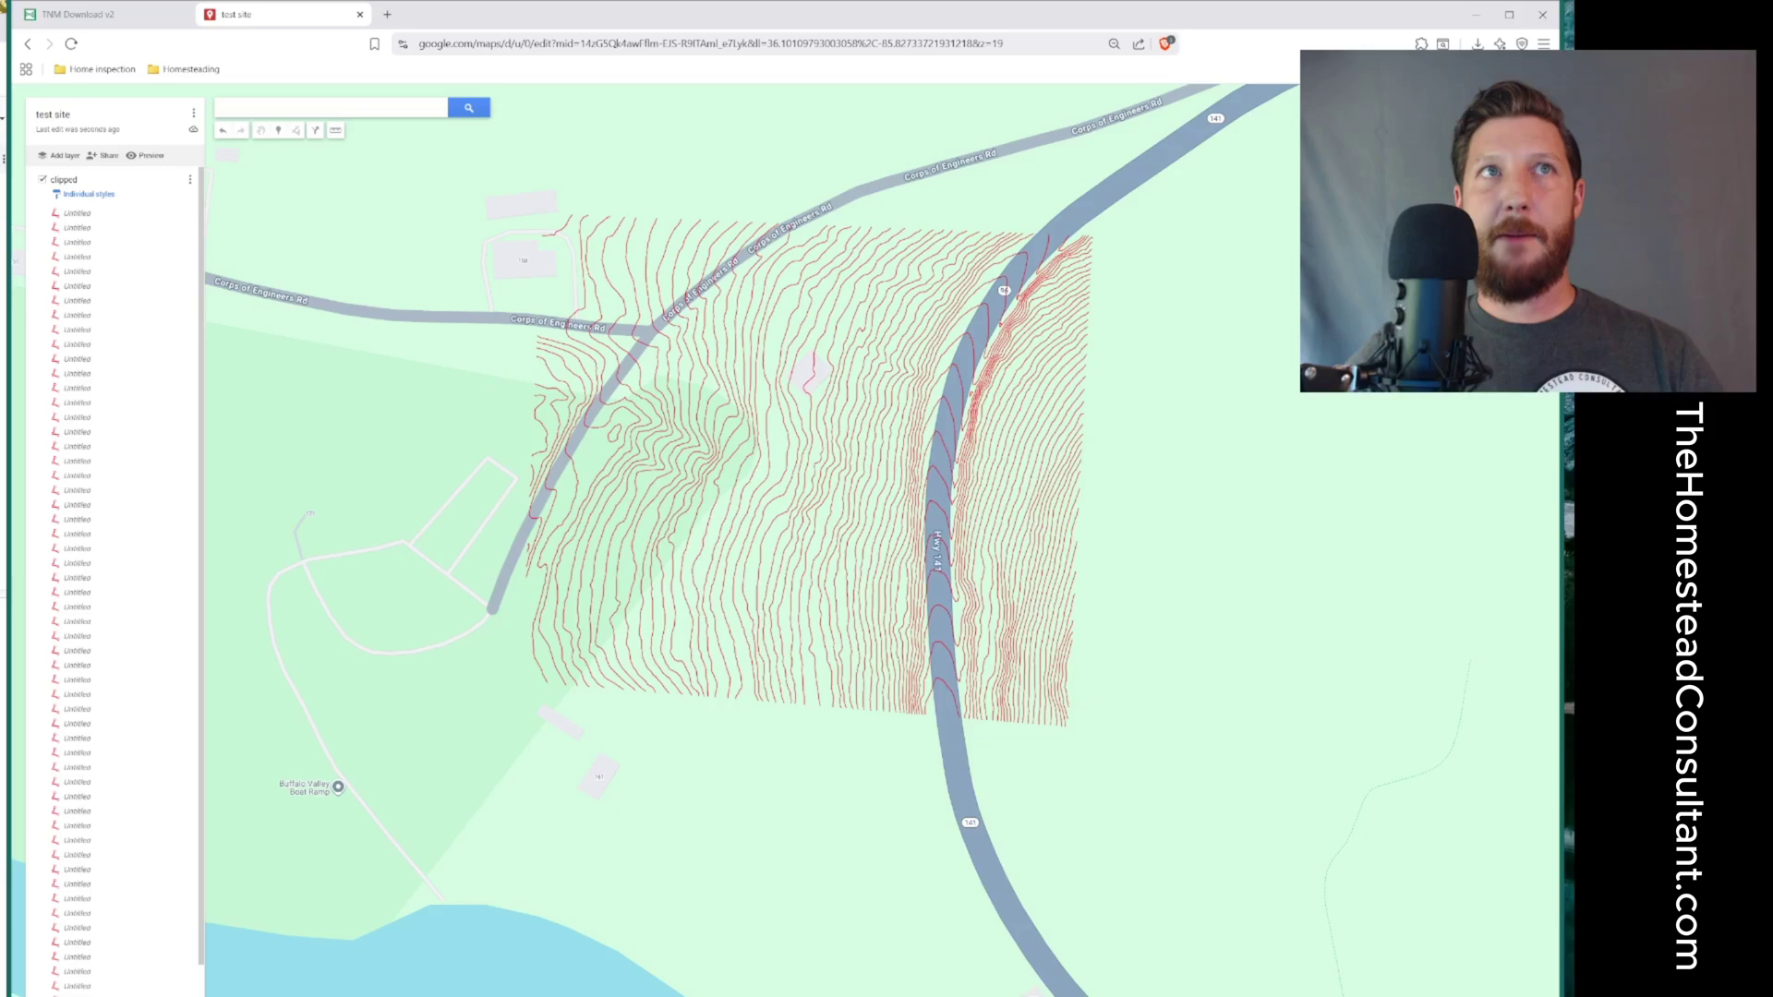
- Switch the contour layer from Individual styles to Uniform style
click(101, 196)
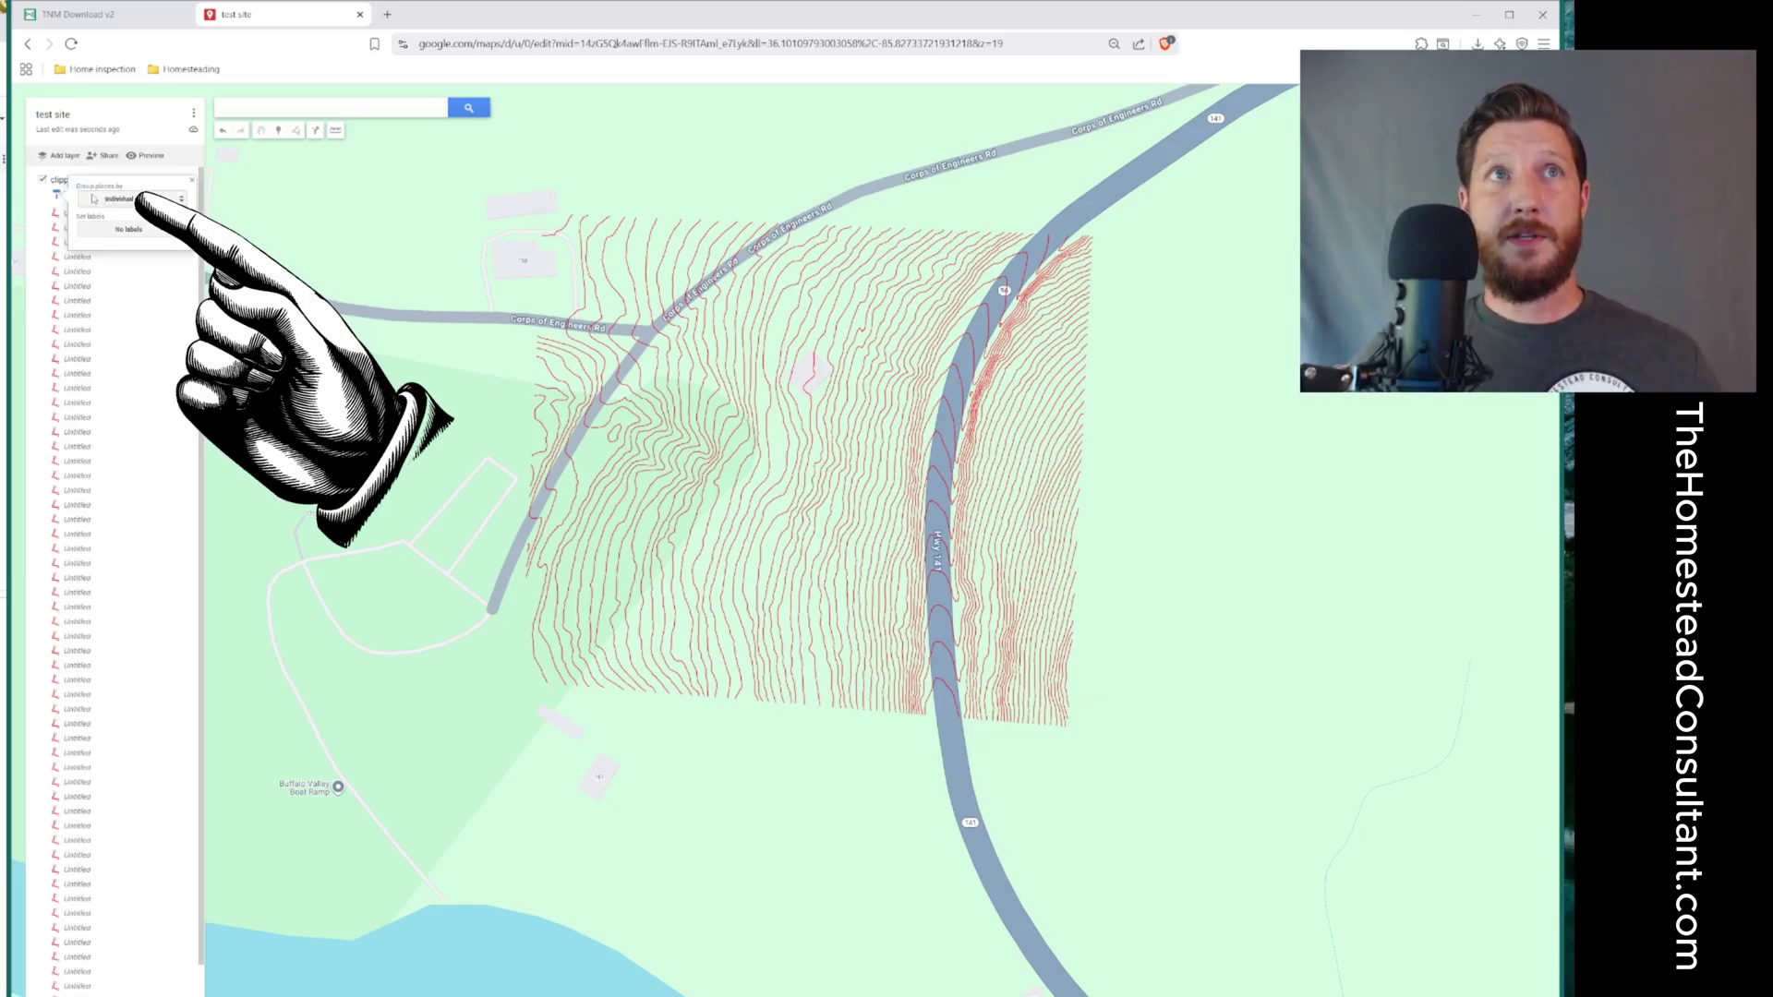
click(129, 199)
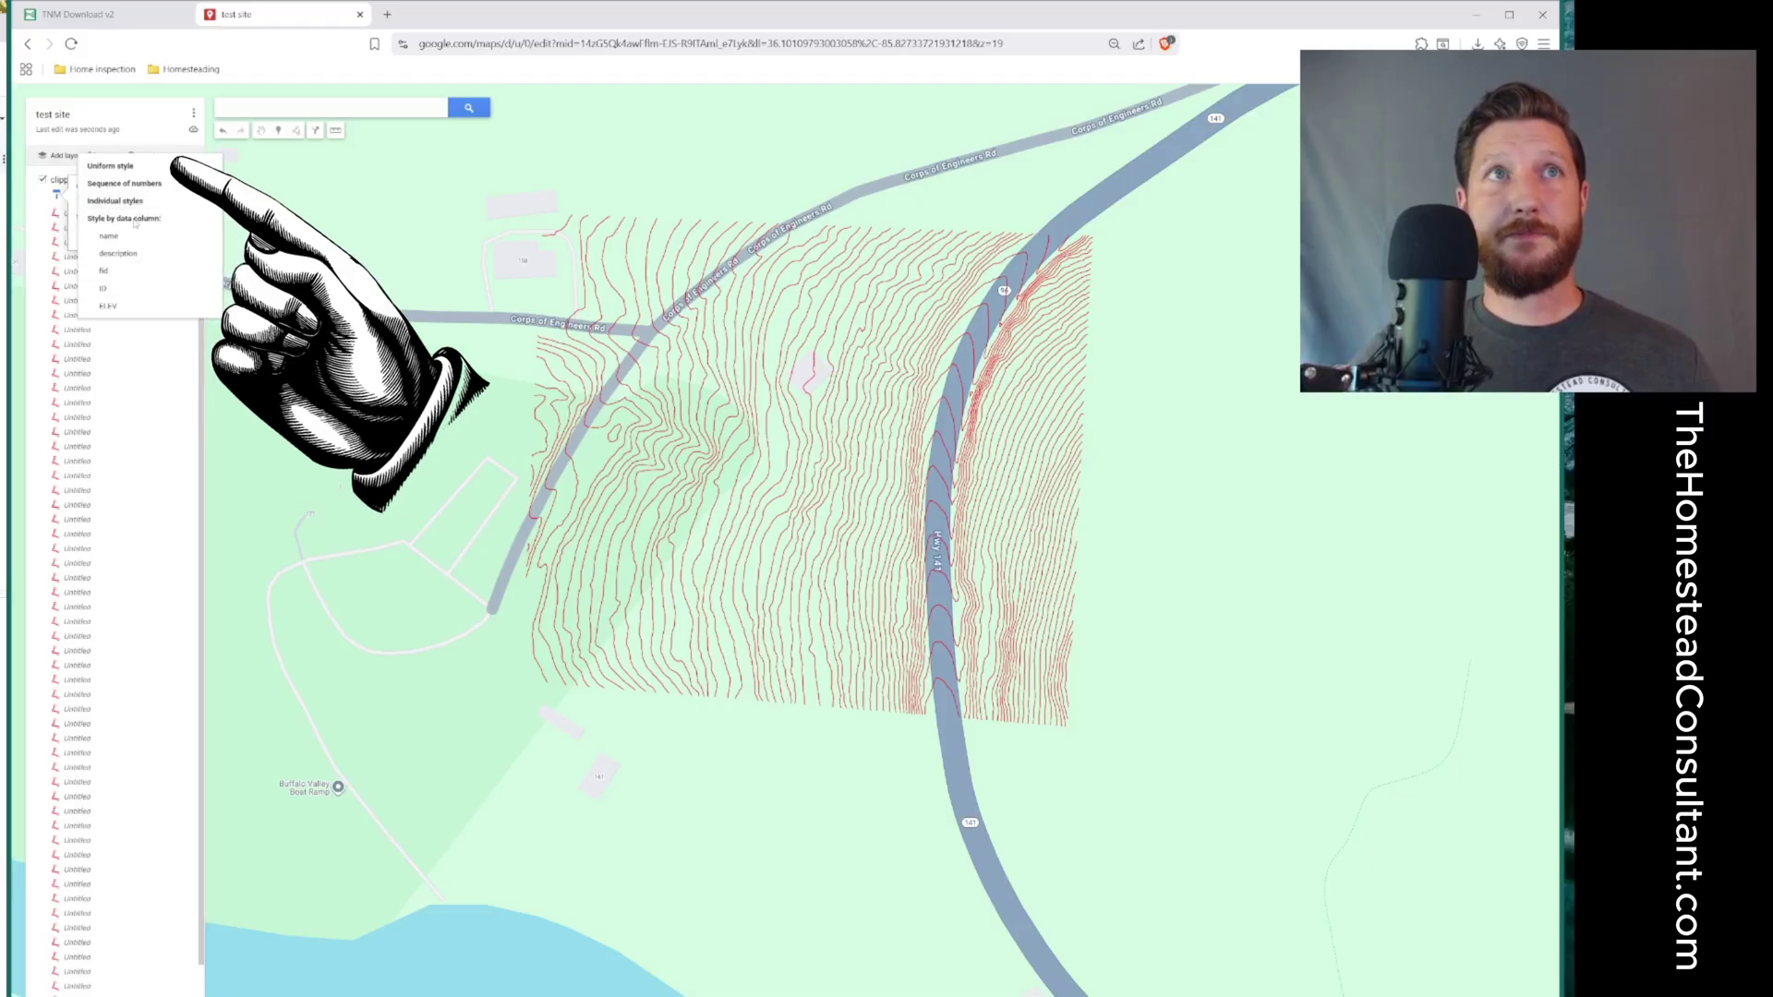
click(148, 202)
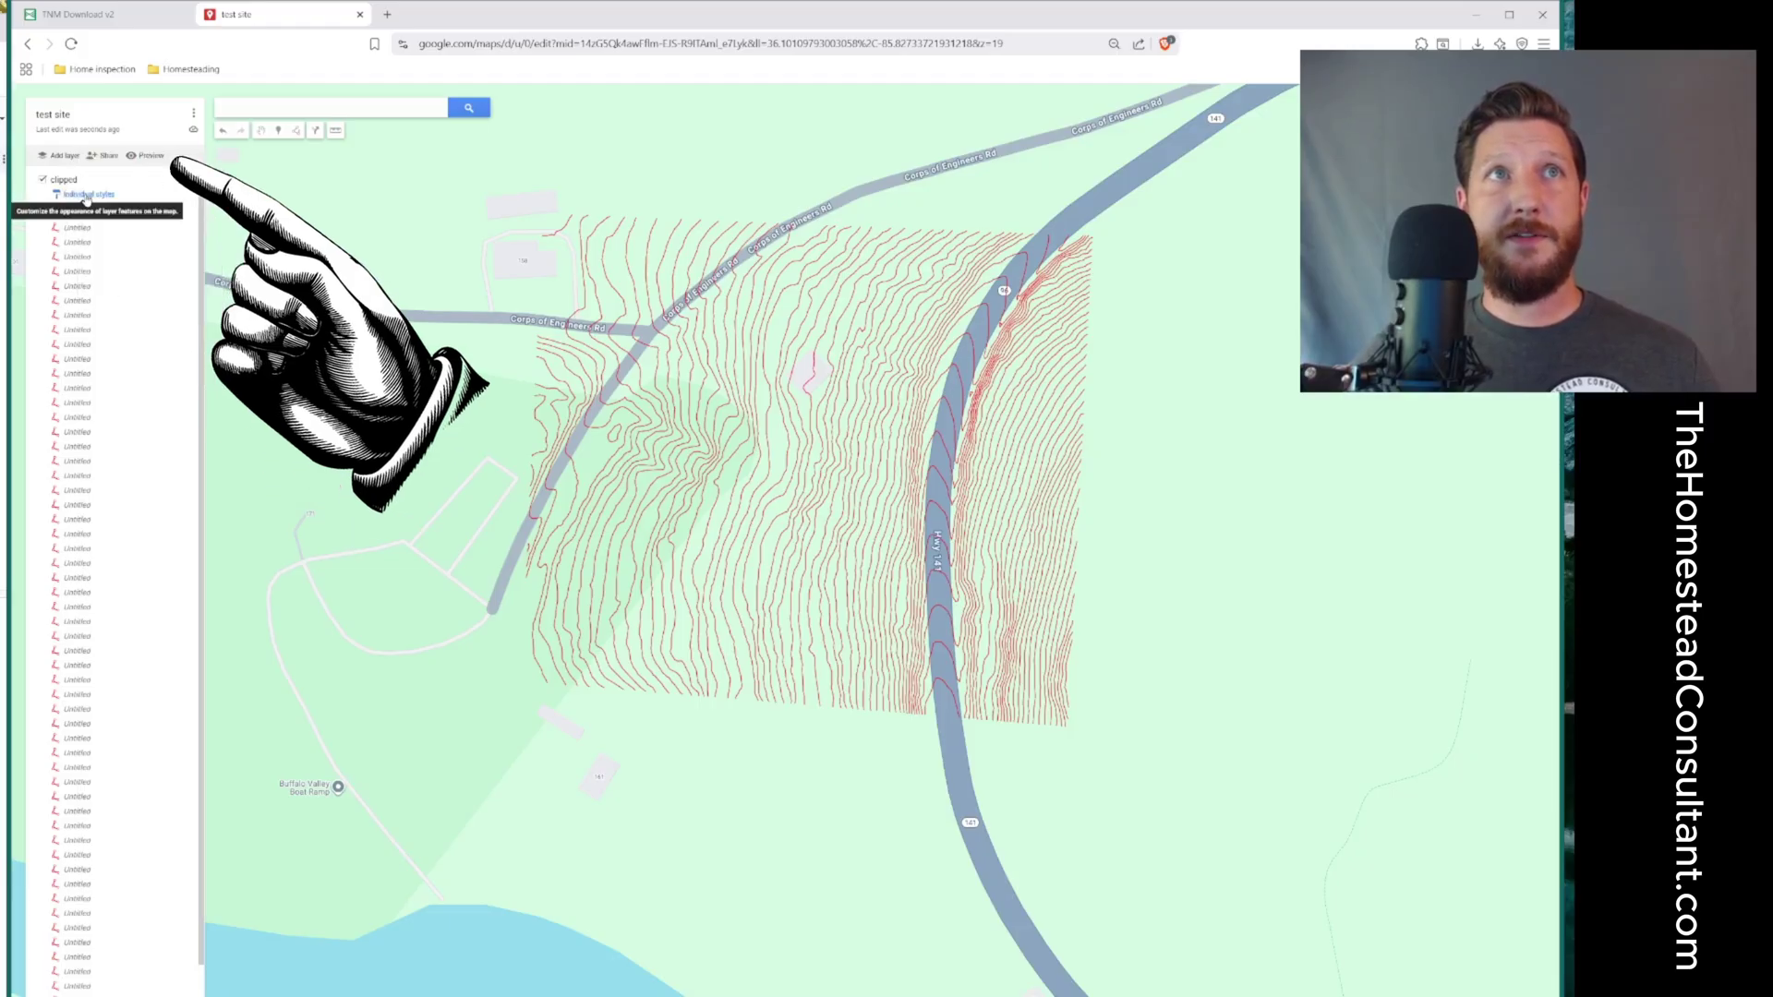
click(153, 208)
click(148, 170)
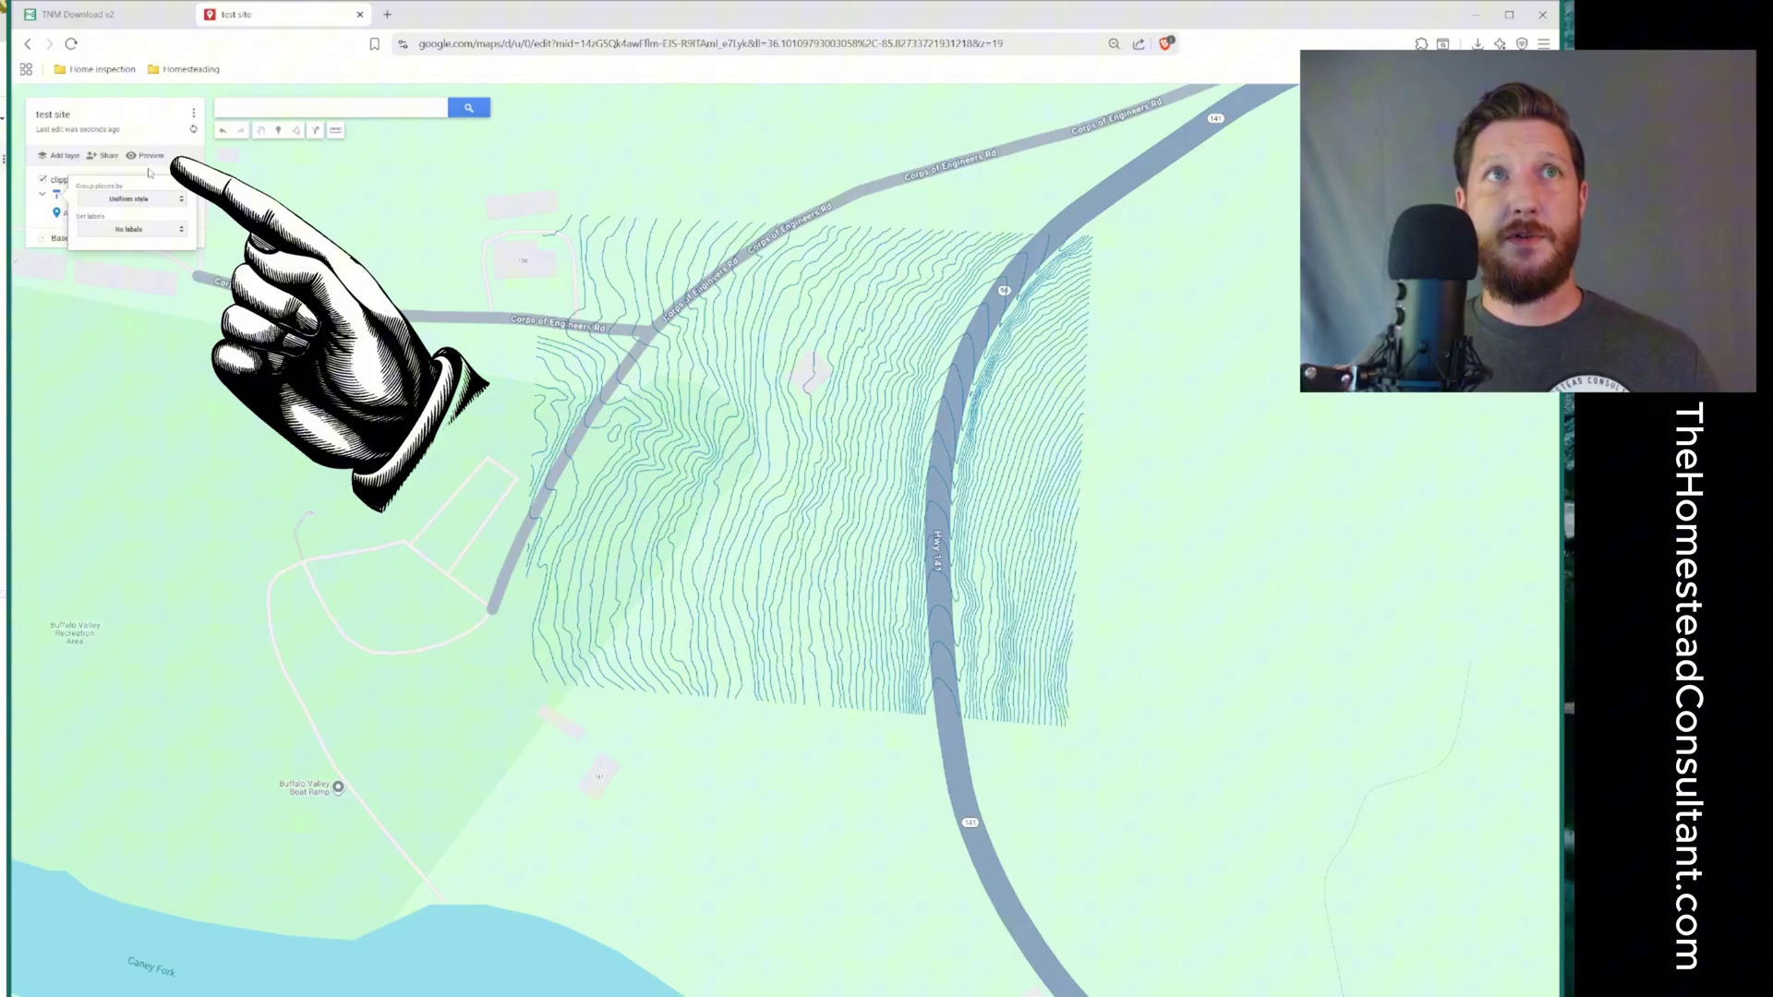
key(Escape)
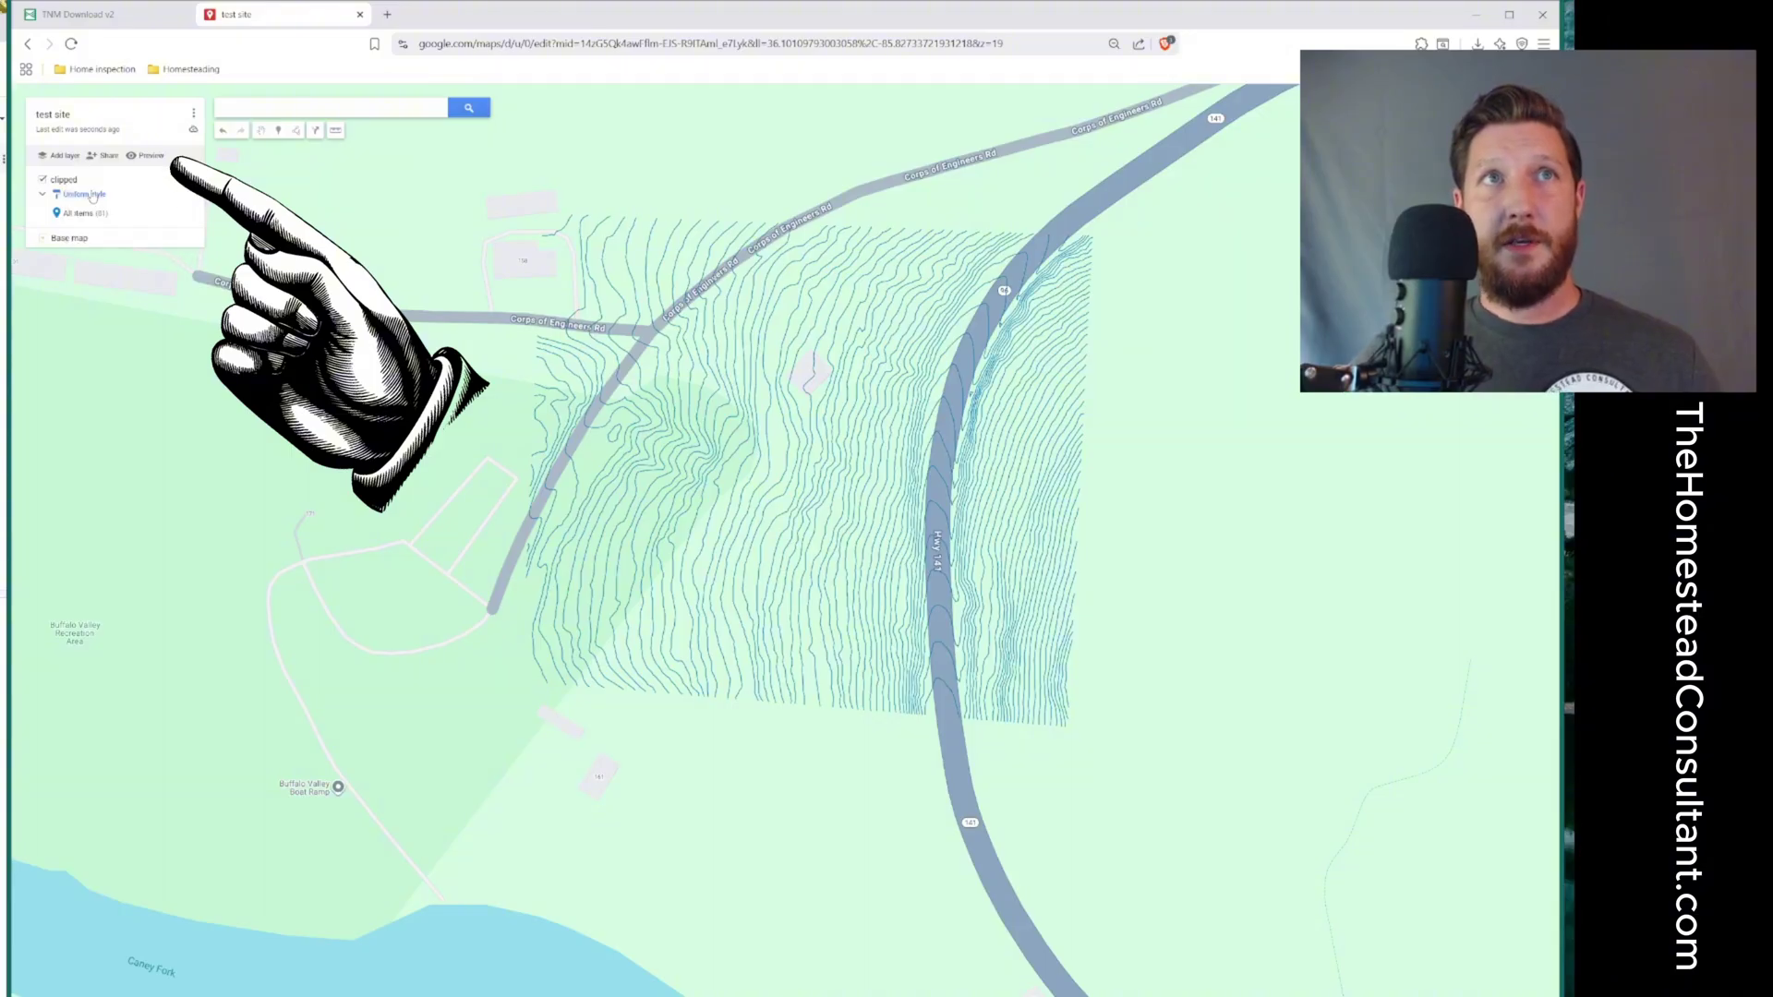
- Colour all contour lines yellow and increase their line width
click(185, 215)
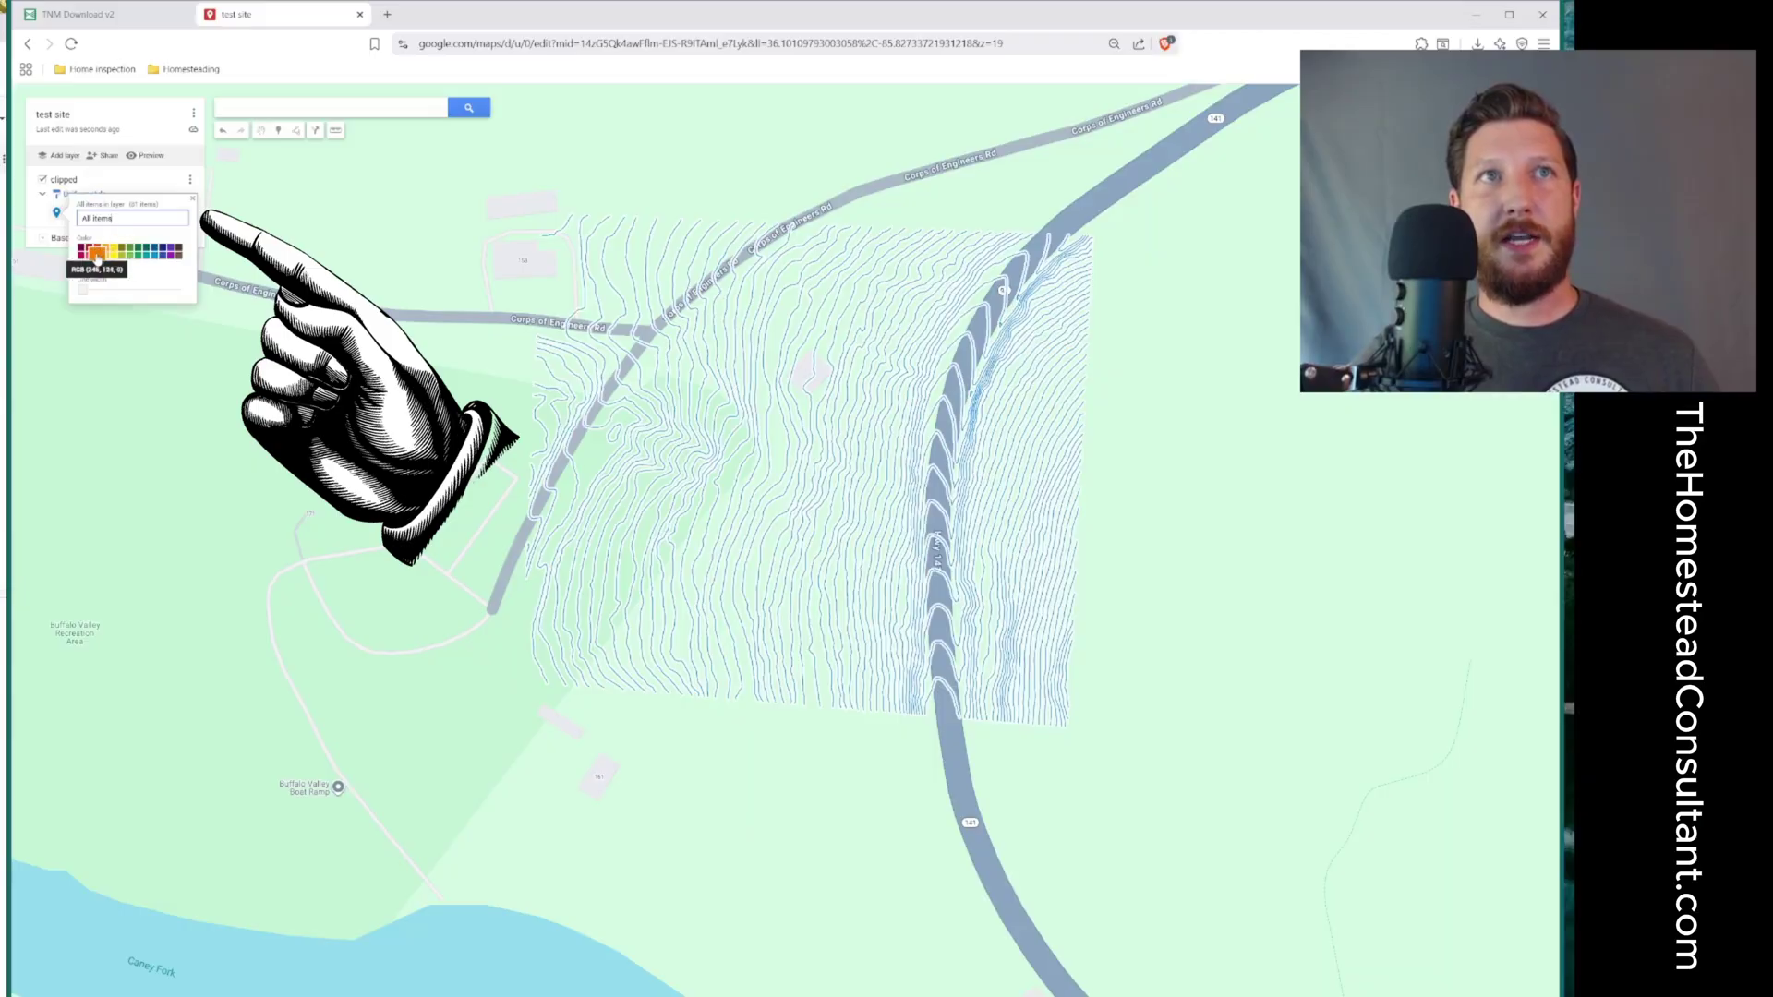
click(108, 258)
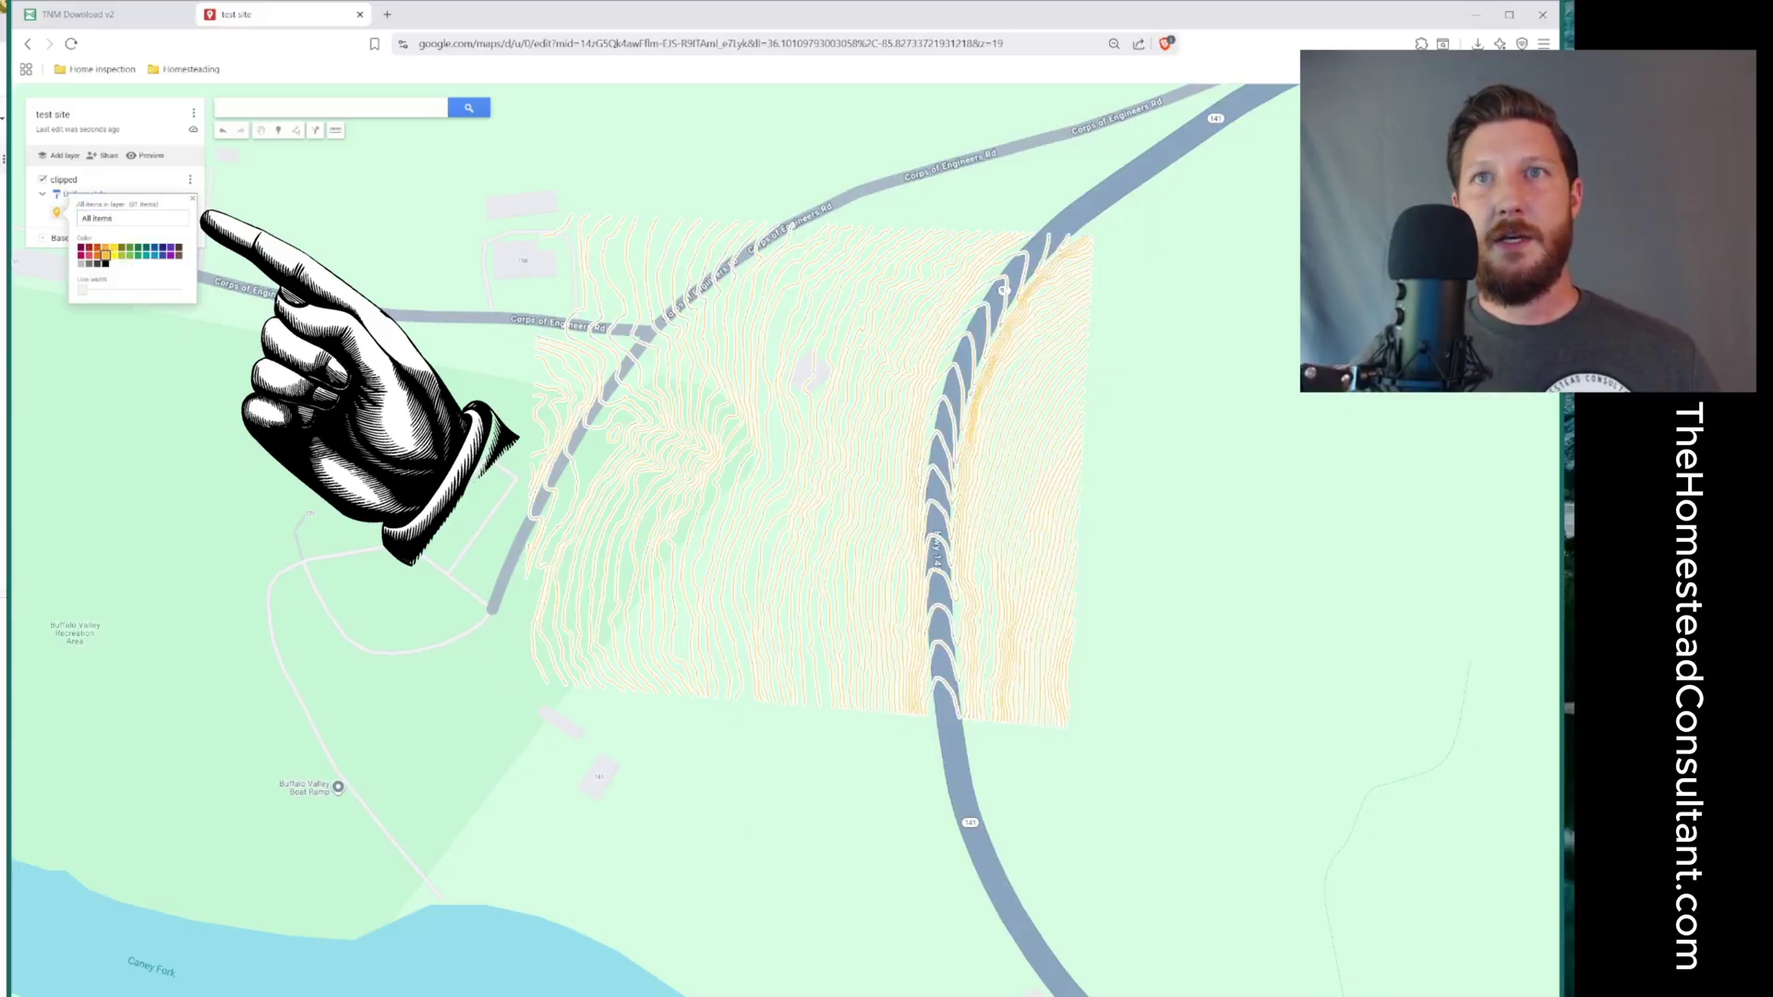
click(513, 406)
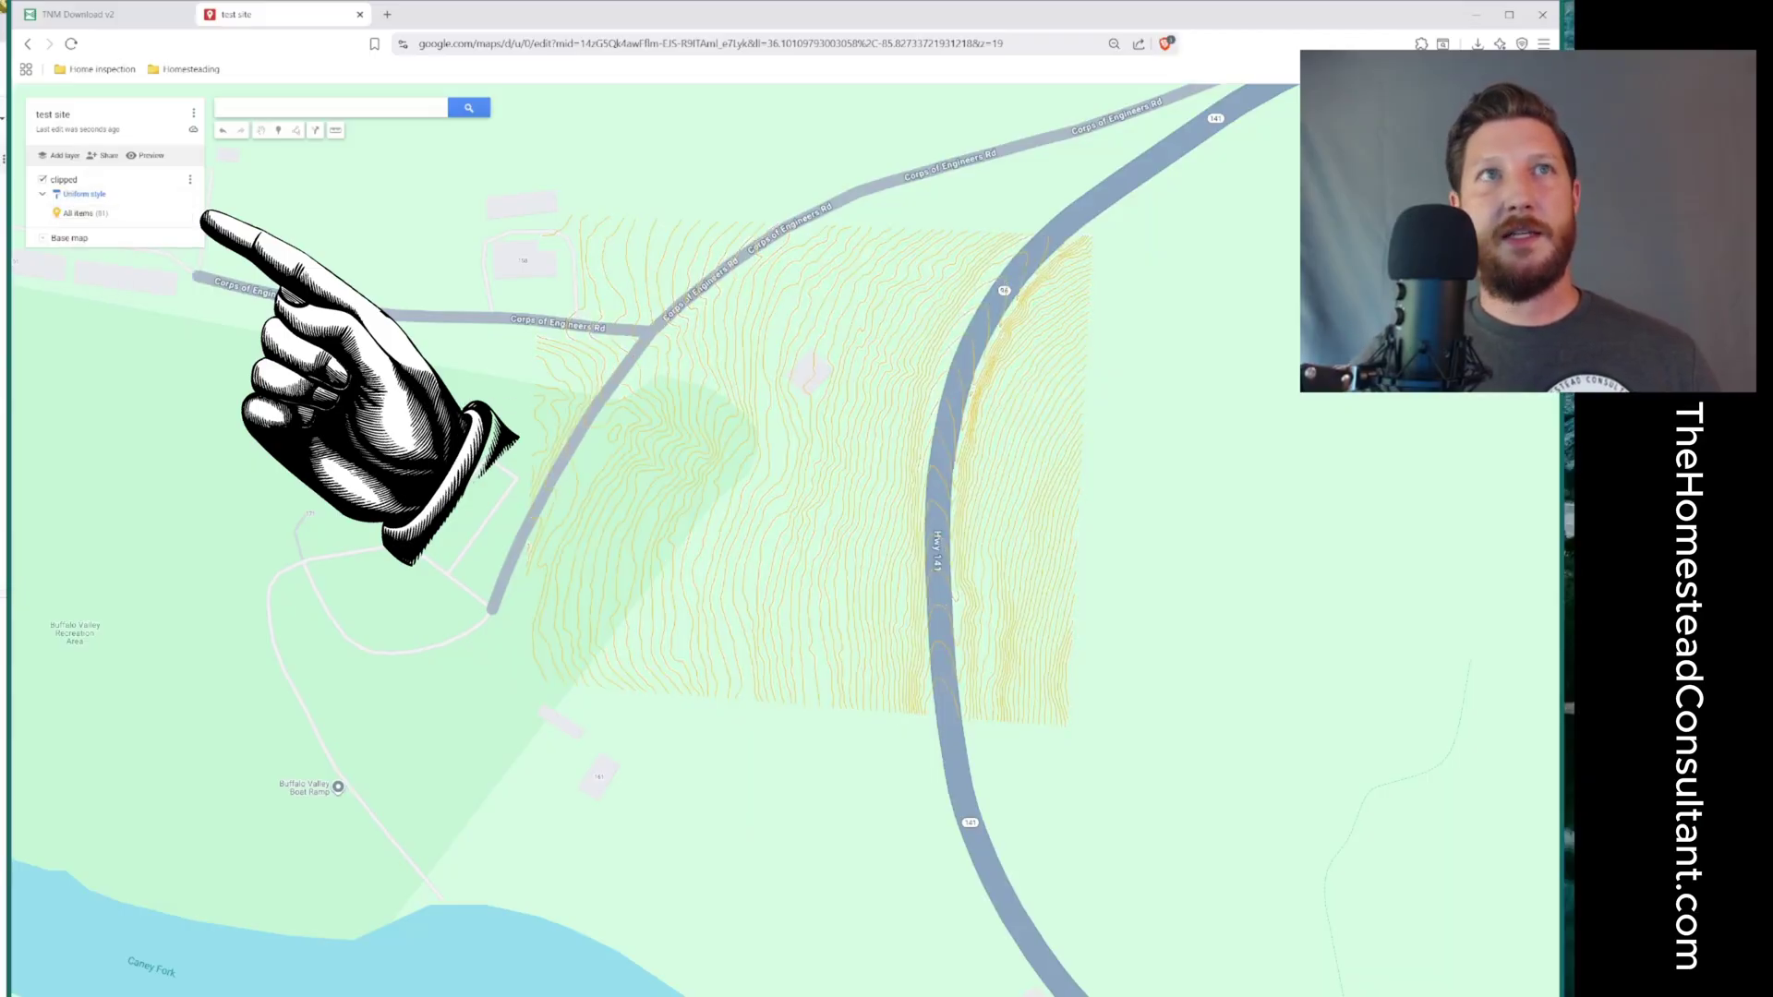
click(186, 214)
mouse_move(83, 294)
mouse_down()
mouse_move(121, 291)
mouse_move(92, 300)
mouse_up()
click(302, 378)
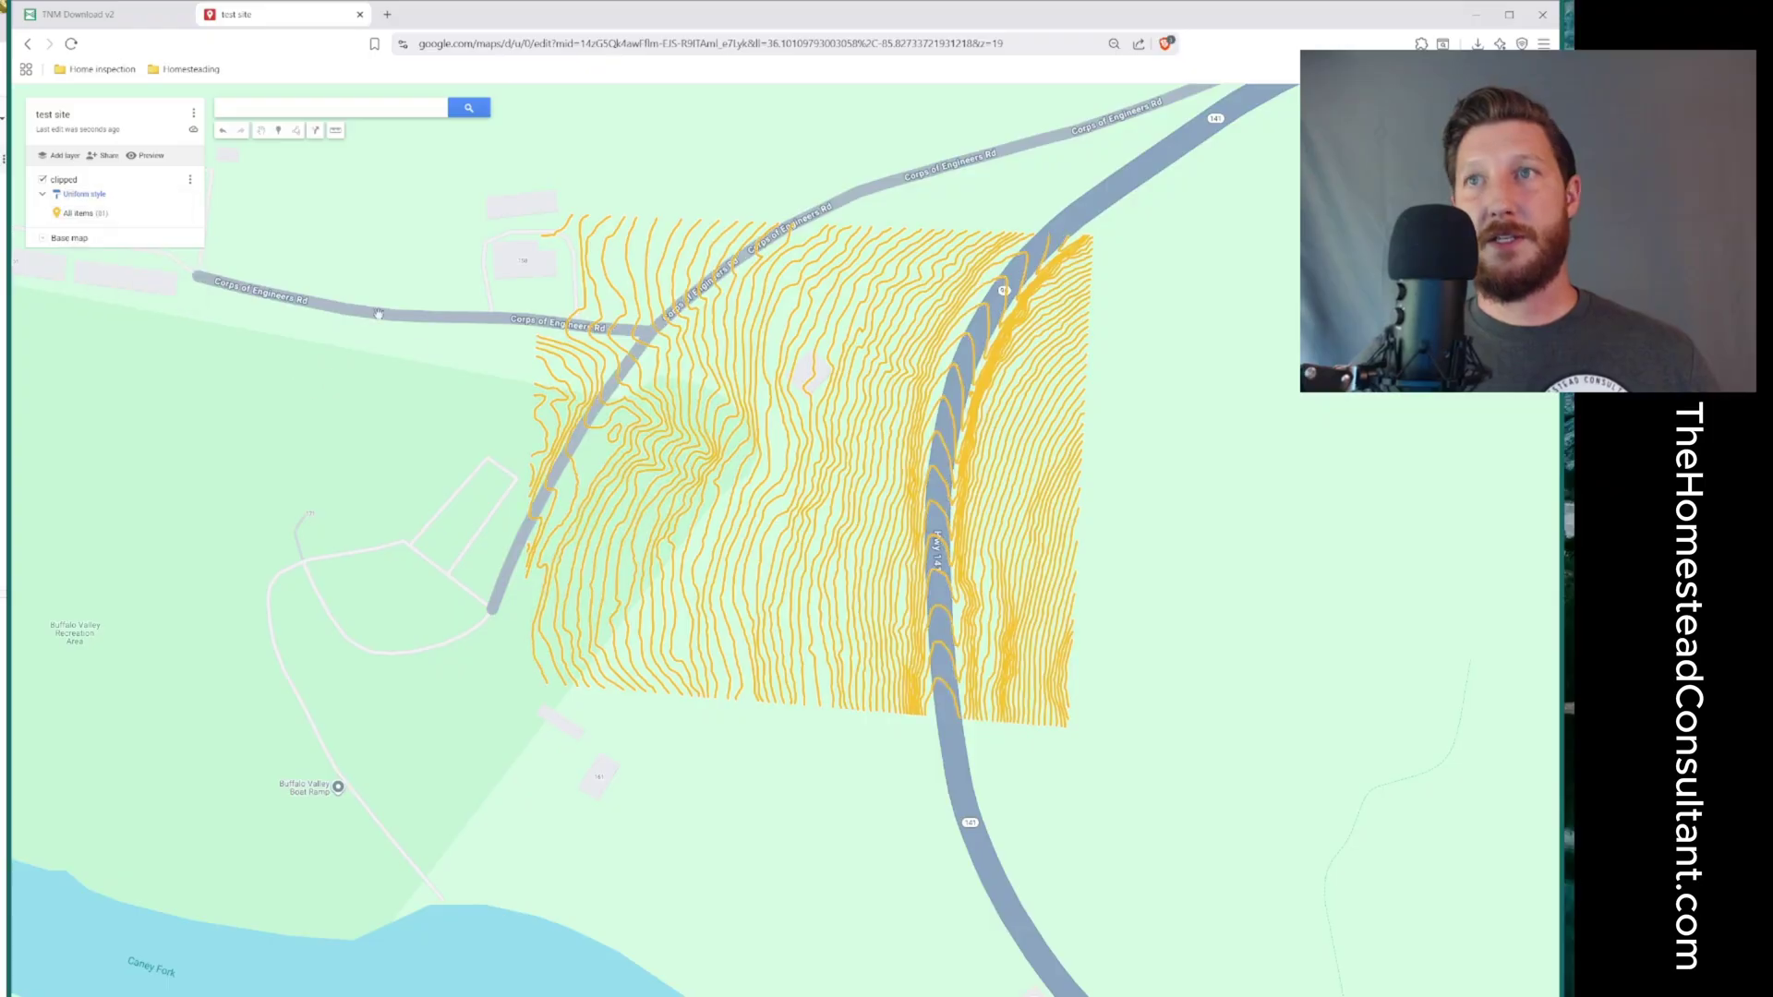